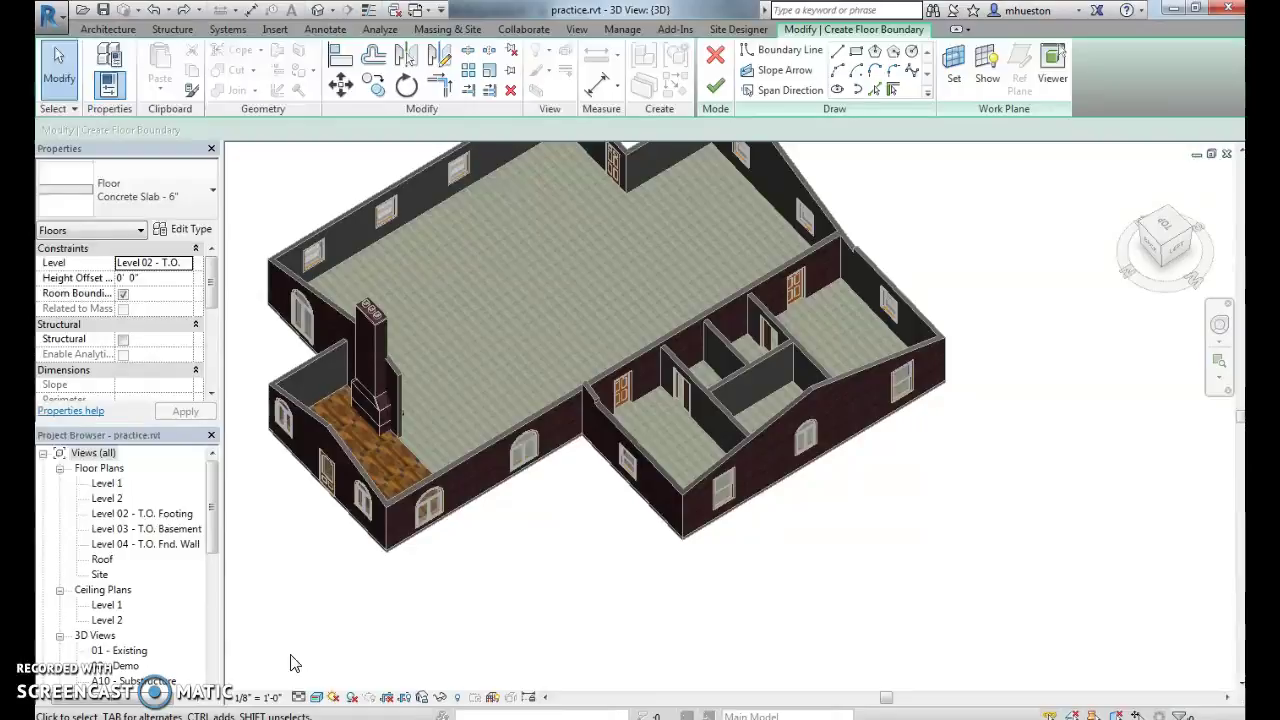
# - Examine the floors of the small partitioned rooms in the wing beside the large main room
pyautogui.keyDown('shift'); pyautogui.moveTo(663, 451); pyautogui.dragTo(1034, 446, button='middle'); pyautogui.keyUp('shift')
pyautogui.keyDown('shift'); pyautogui.moveTo(675, 478); pyautogui.dragTo(806, 397, button='middle'); pyautogui.keyUp('shift')
pyautogui.scroll(5, 764, 553)
pyautogui.keyDown('shift'); pyautogui.moveTo(716, 440); pyautogui.dragTo(722, 300, button='middle'); pyautogui.keyUp('shift')
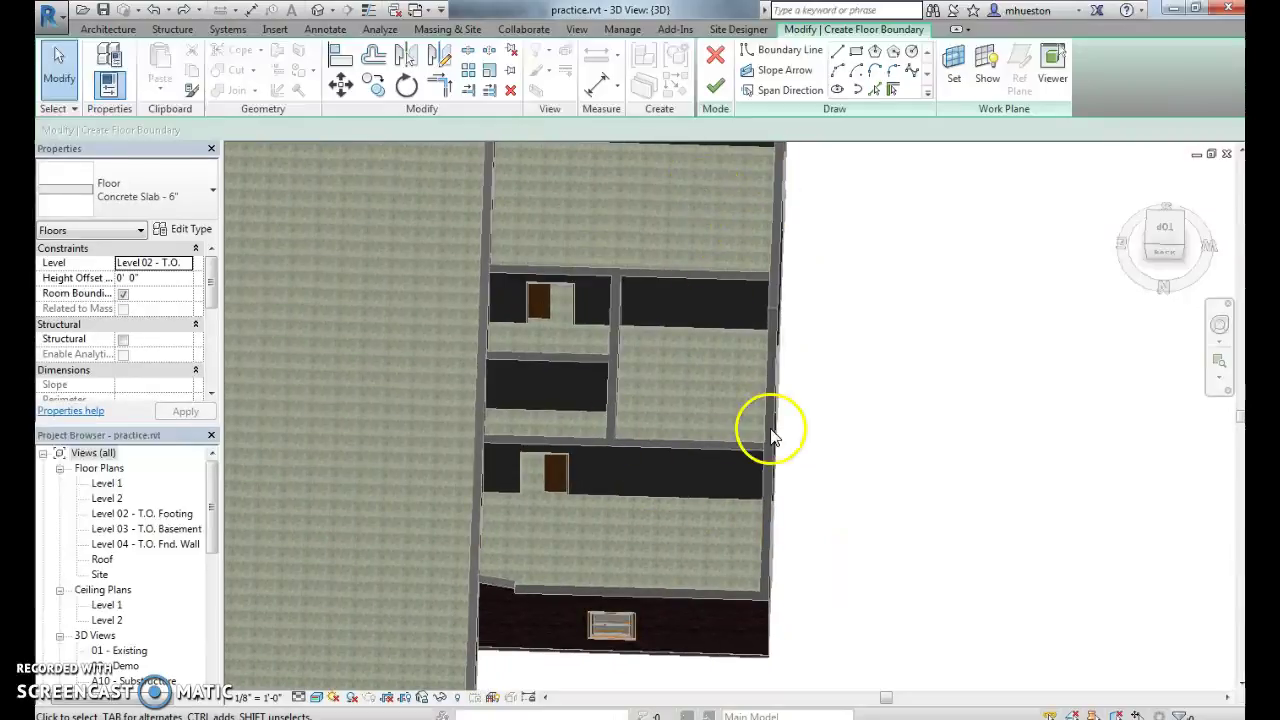
pyautogui.keyDown('shift'); pyautogui.moveTo(772, 436); pyautogui.dragTo(714, 437, button='middle'); pyautogui.keyUp('shift')
pyautogui.scroll(2, 720, 429)
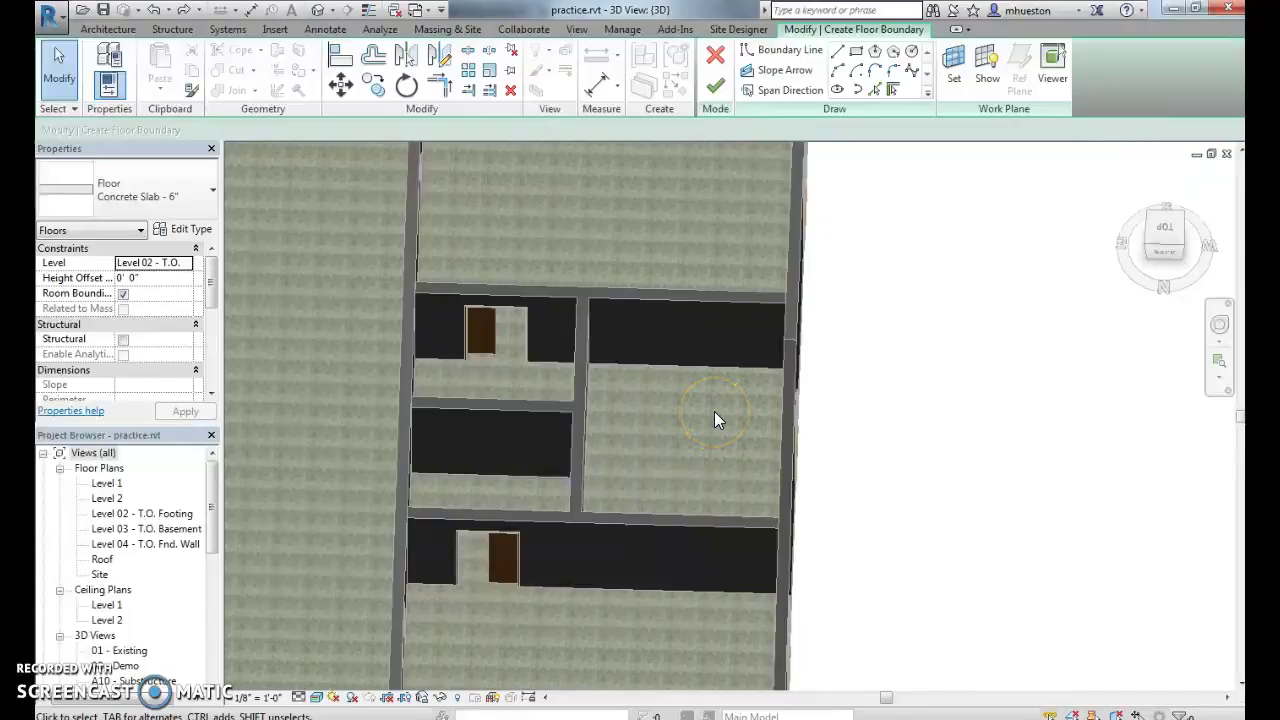
pyautogui.keyDown('shift'); pyautogui.moveTo(714, 411); pyautogui.dragTo(594, 377, button='middle'); pyautogui.keyUp('shift')
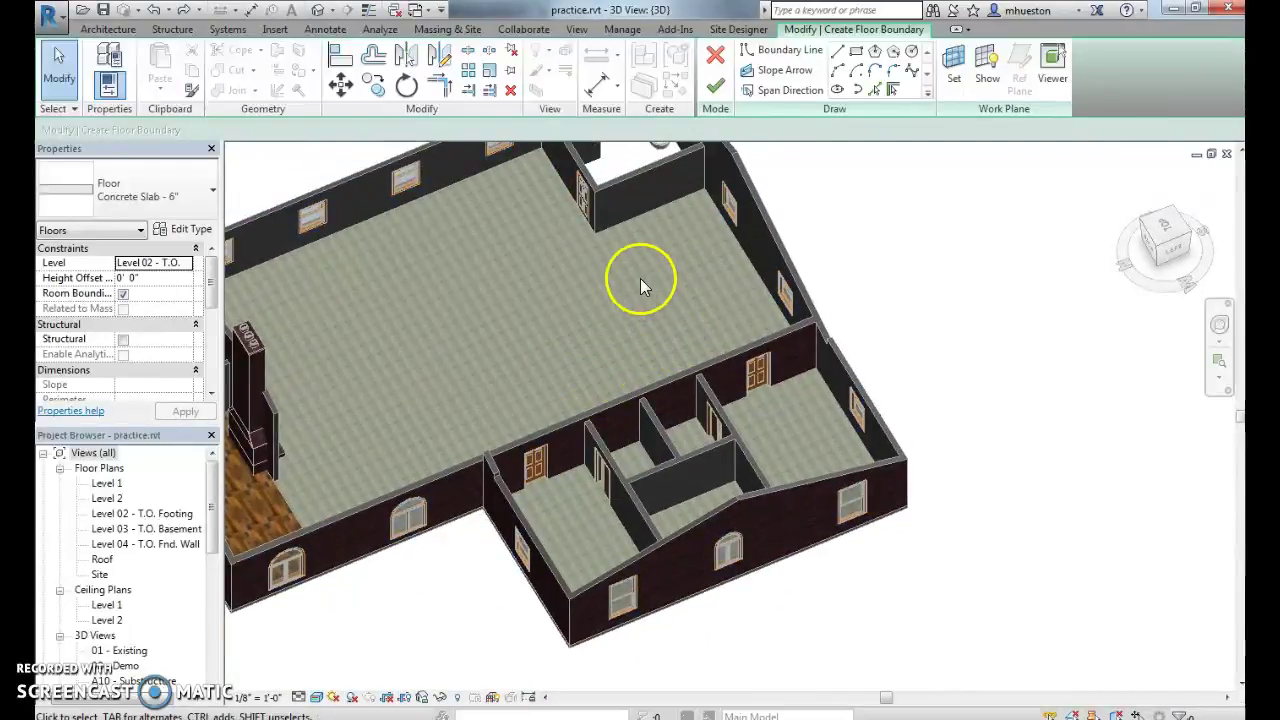
pyautogui.scroll(2, 615, 492)
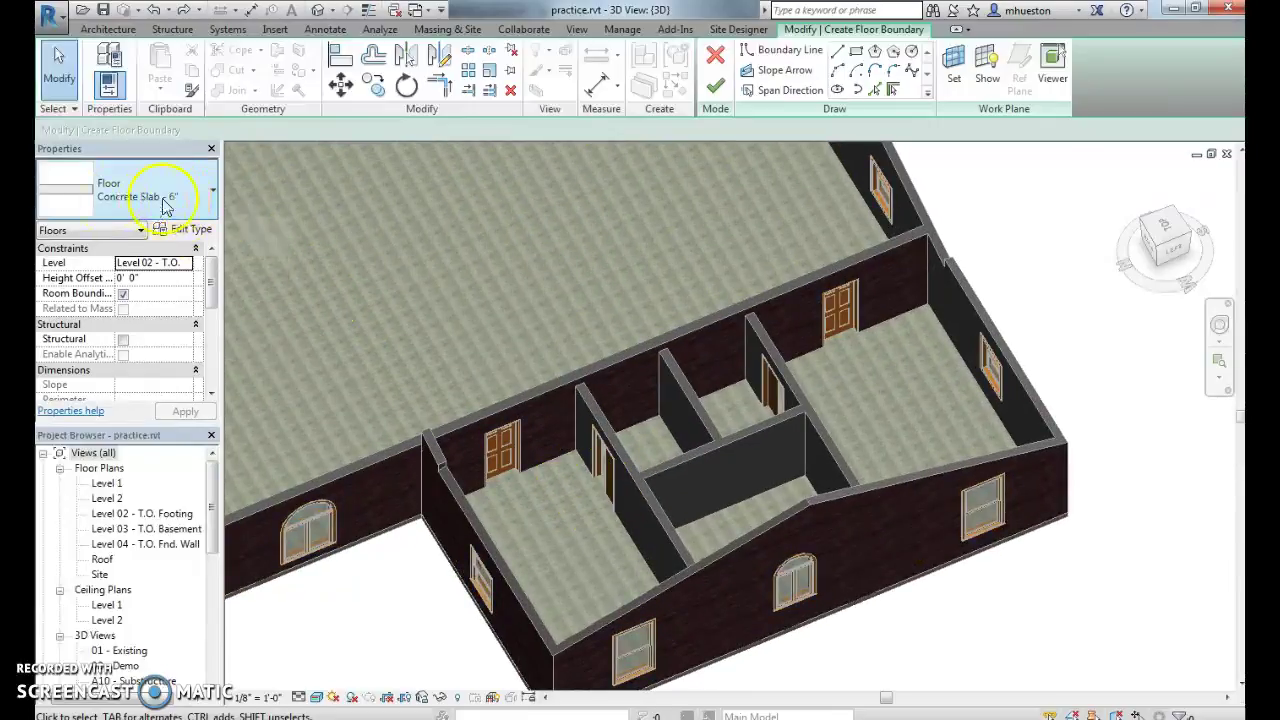
pyautogui.scroll(-3, 522, 402)
pyautogui.scroll(5, 747, 494)
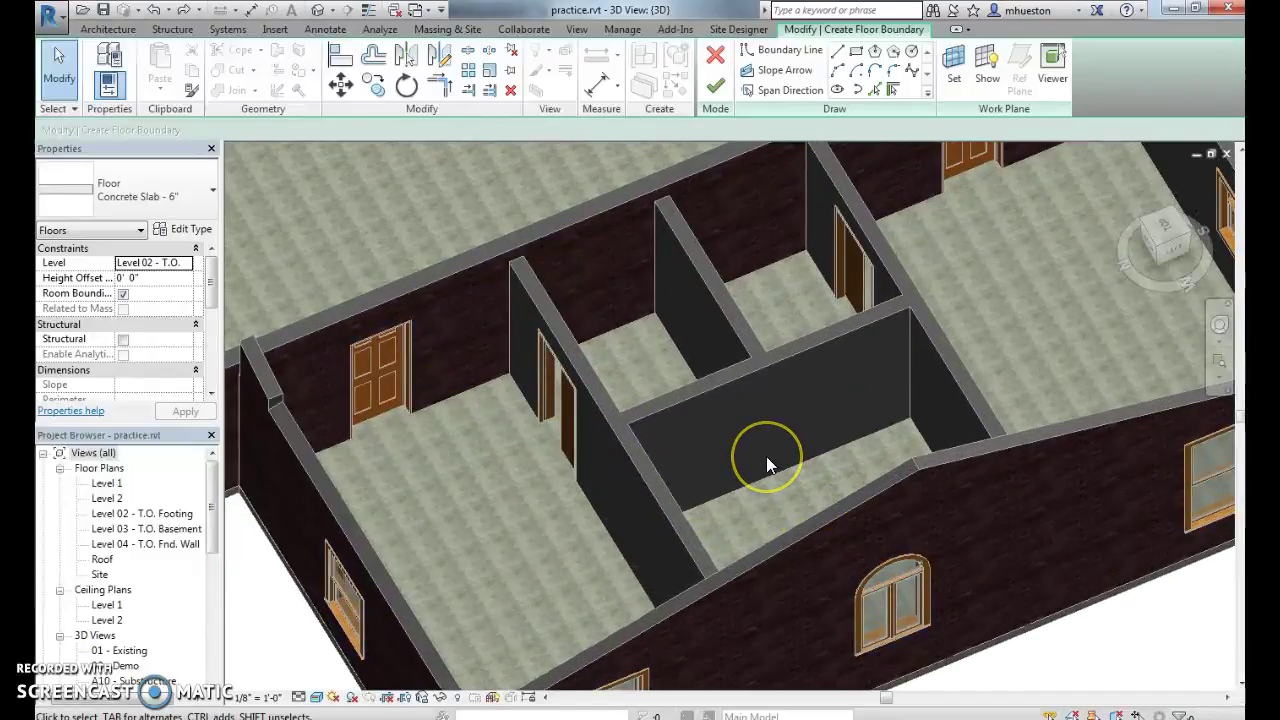
pyautogui.scroll(-3, 766, 456)
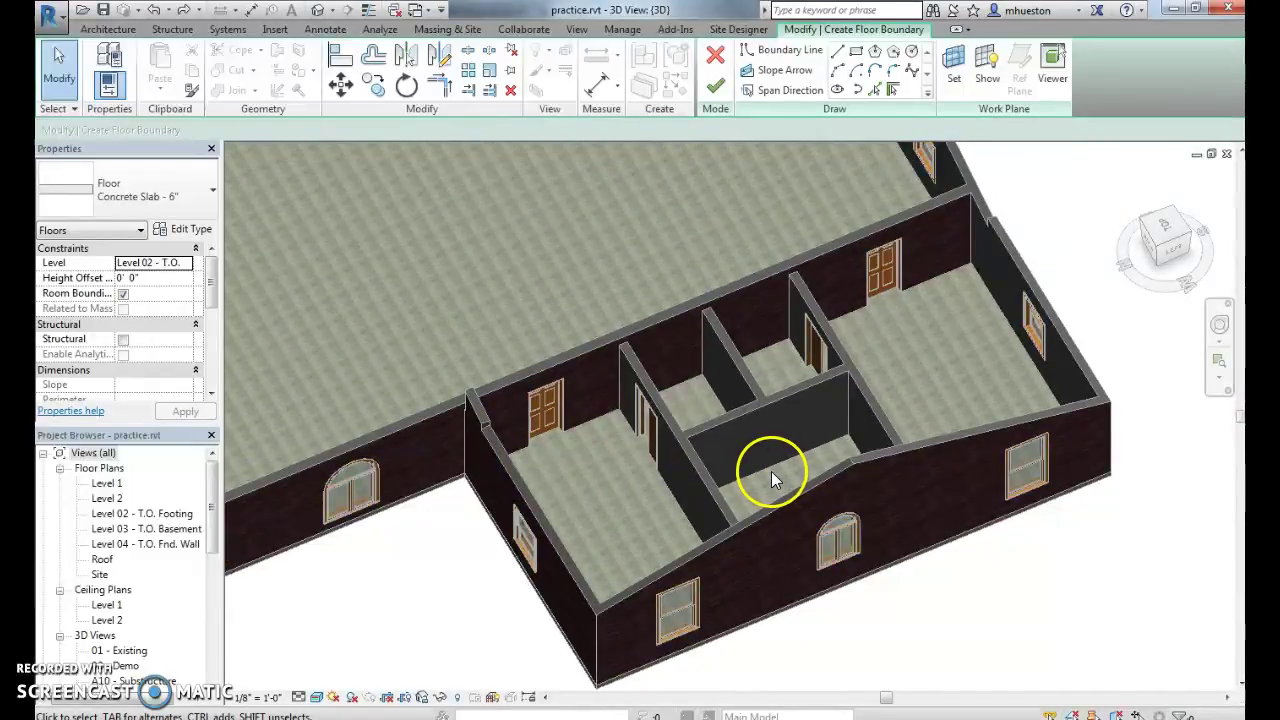
pyautogui.scroll(-2, 771, 471)
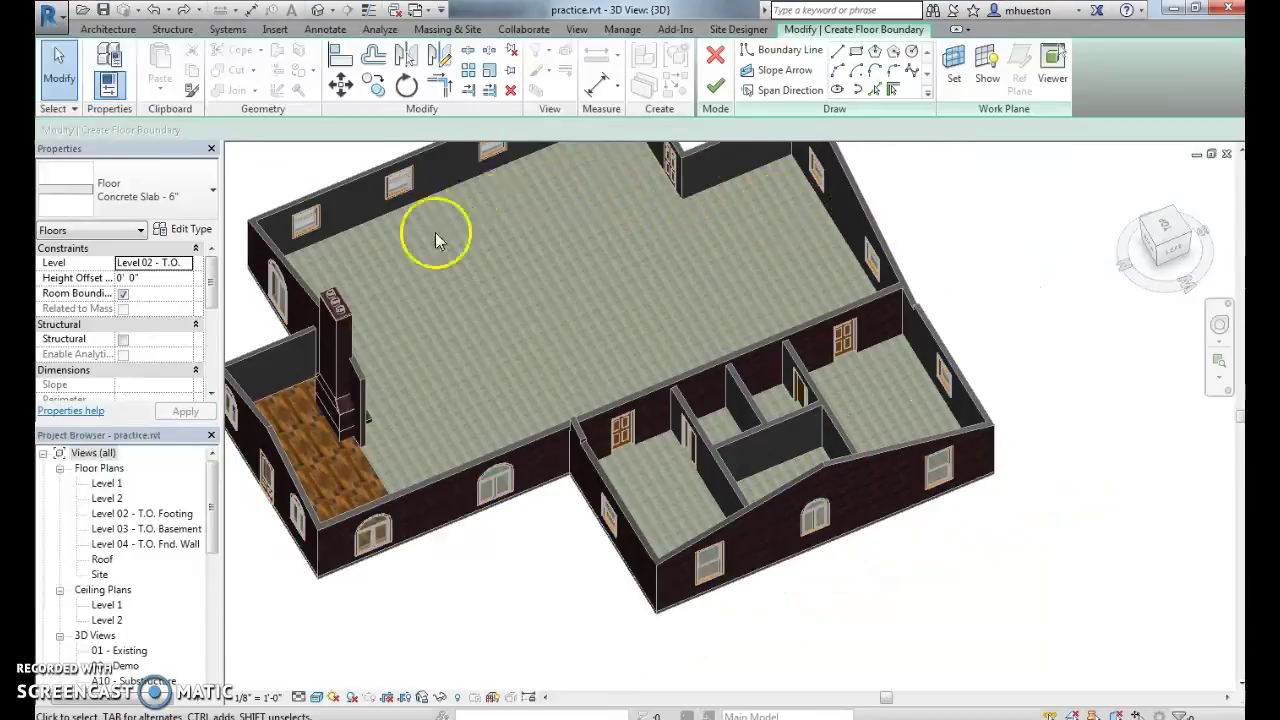
# - Examine the wood floor beside the fireplace, the corner room without a floor, and the partitioned rooms again
pyautogui.scroll(3, 459, 469)
pyautogui.keyDown('shift'); pyautogui.moveTo(459, 469); pyautogui.dragTo(639, 316, button='middle'); pyautogui.keyUp('shift')
pyautogui.scroll(5, 690, 281)
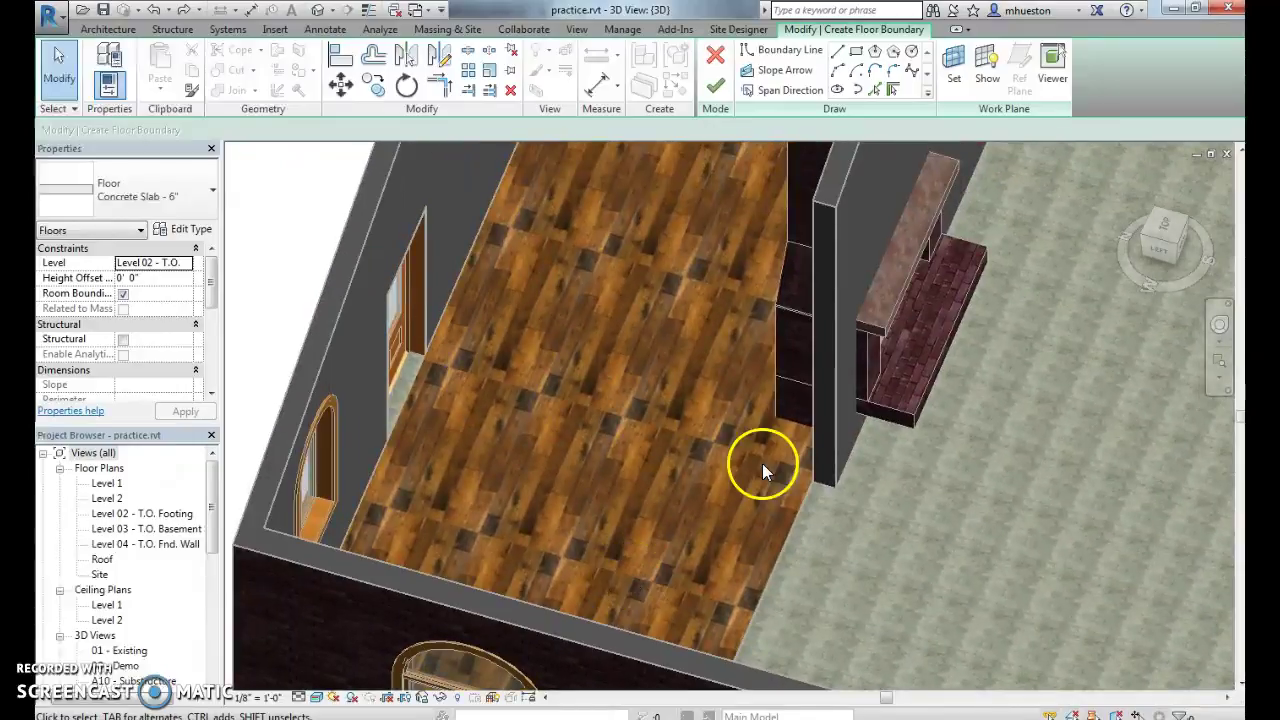
pyautogui.scroll(-5, 778, 471)
pyautogui.moveTo(986, 506); pyautogui.dragTo(458, 466, button='middle')
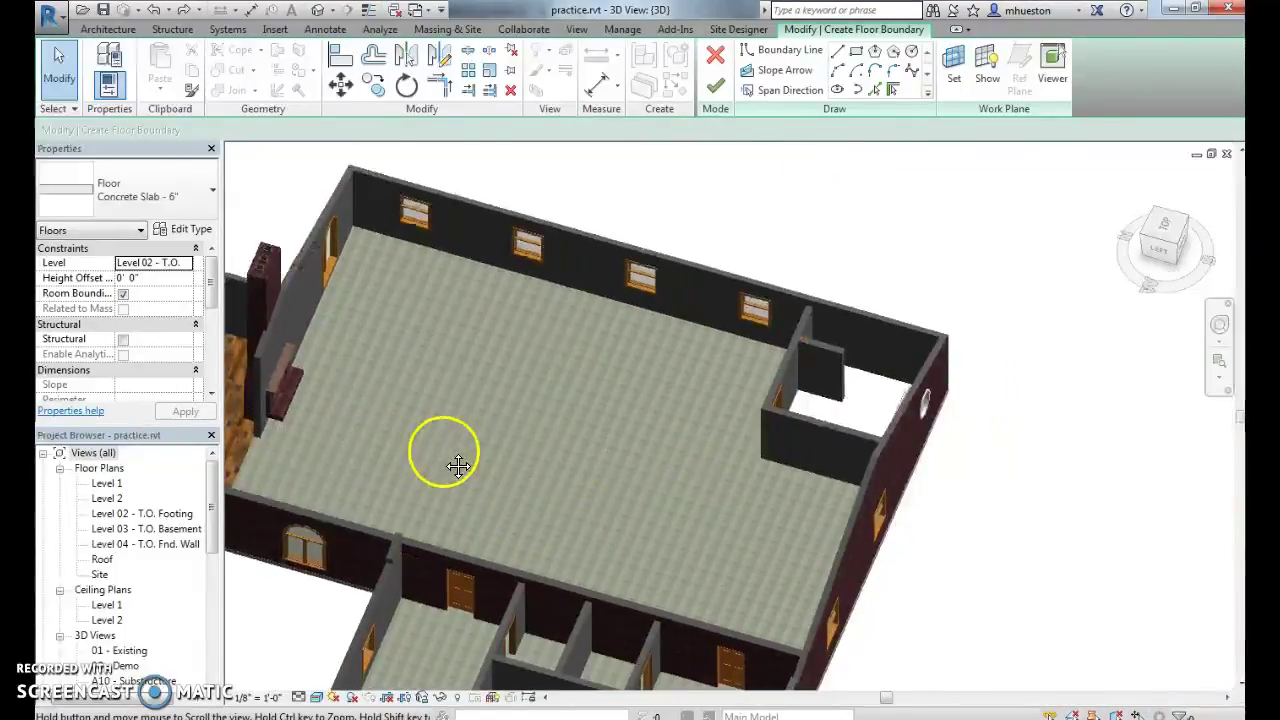
pyautogui.scroll(6, 860, 420)
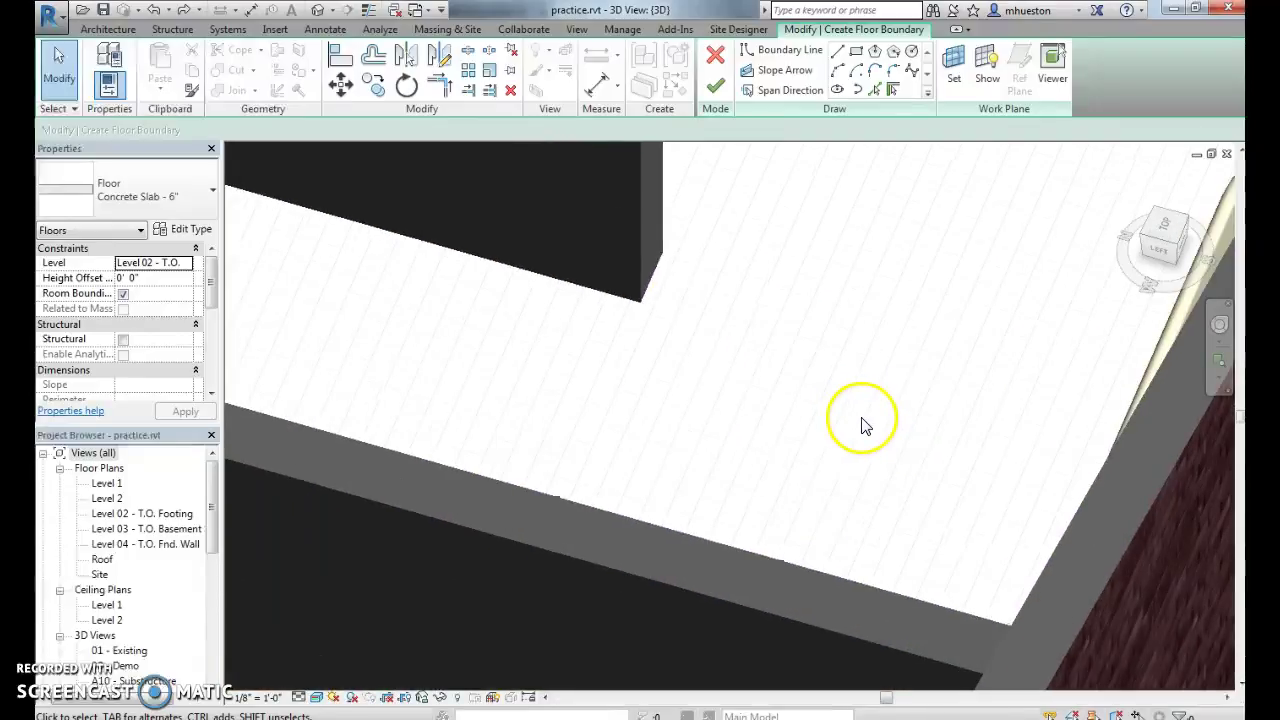
pyautogui.scroll(-5, 860, 425)
pyautogui.moveTo(857, 434); pyautogui.dragTo(490, 374, button='middle')
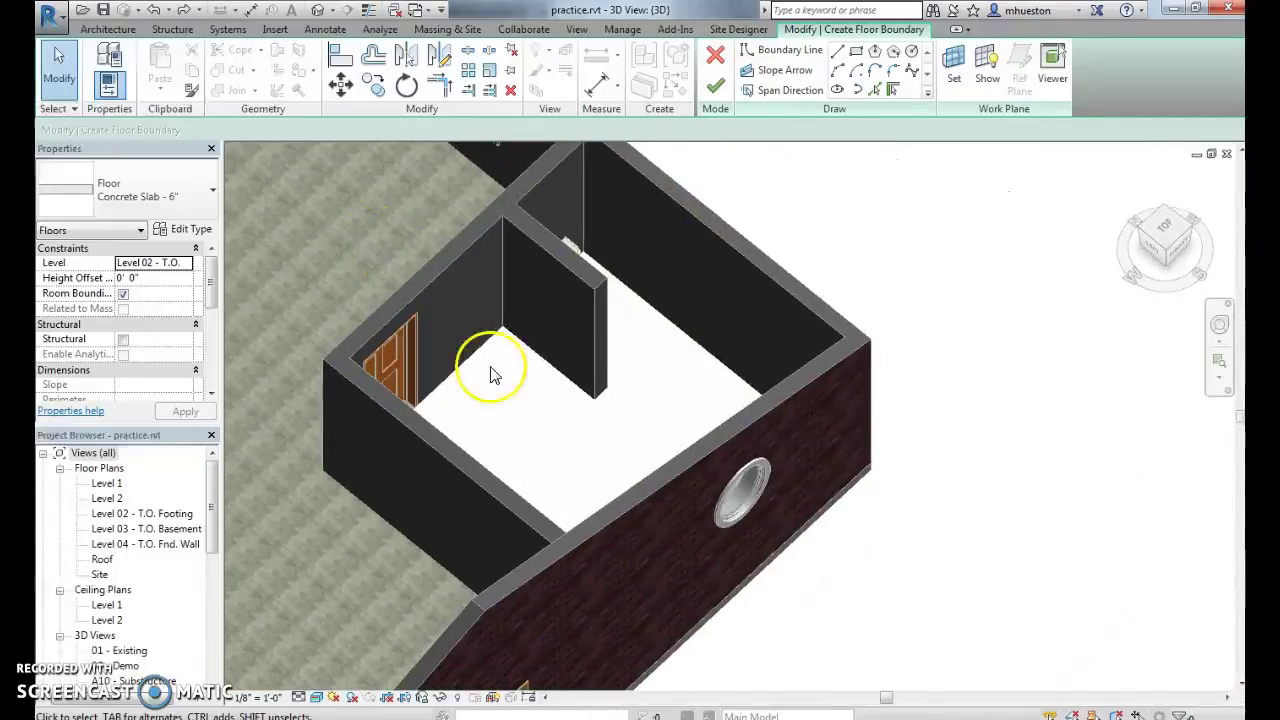
pyautogui.scroll(-3, 443, 486)
pyautogui.scroll(5, 448, 481)
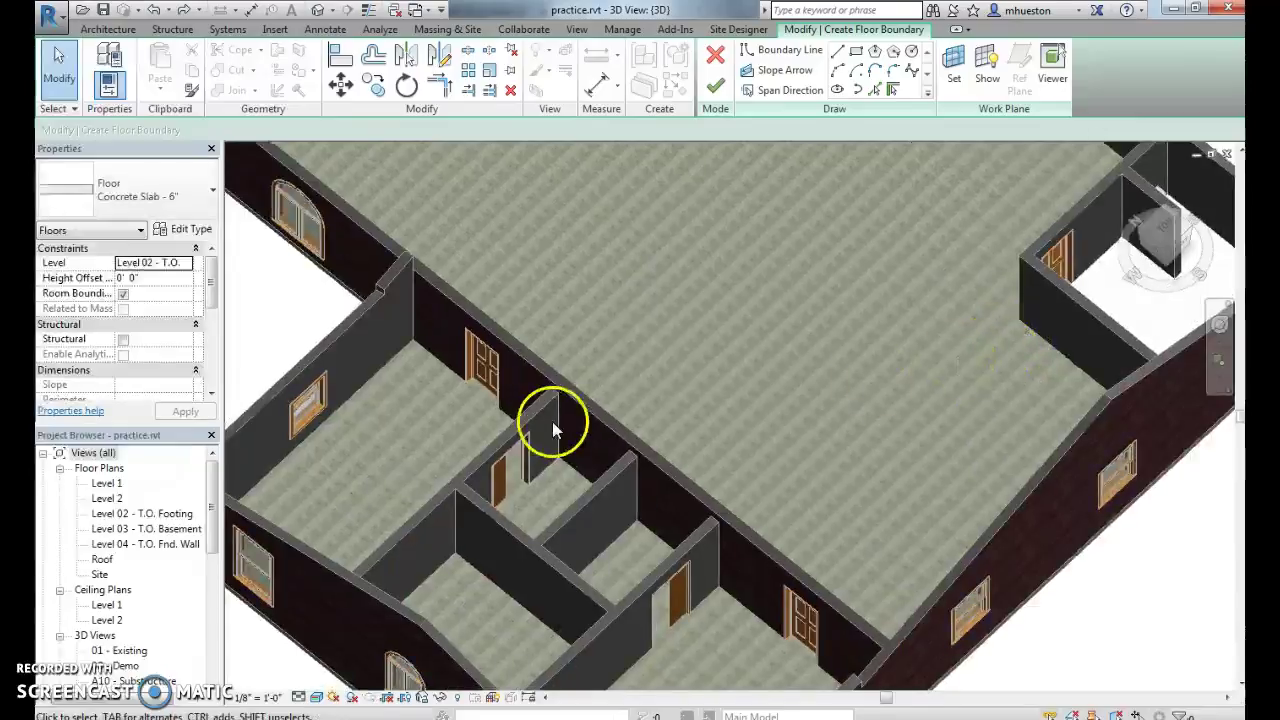
pyautogui.moveTo(552, 421); pyautogui.dragTo(604, 312, button='middle')
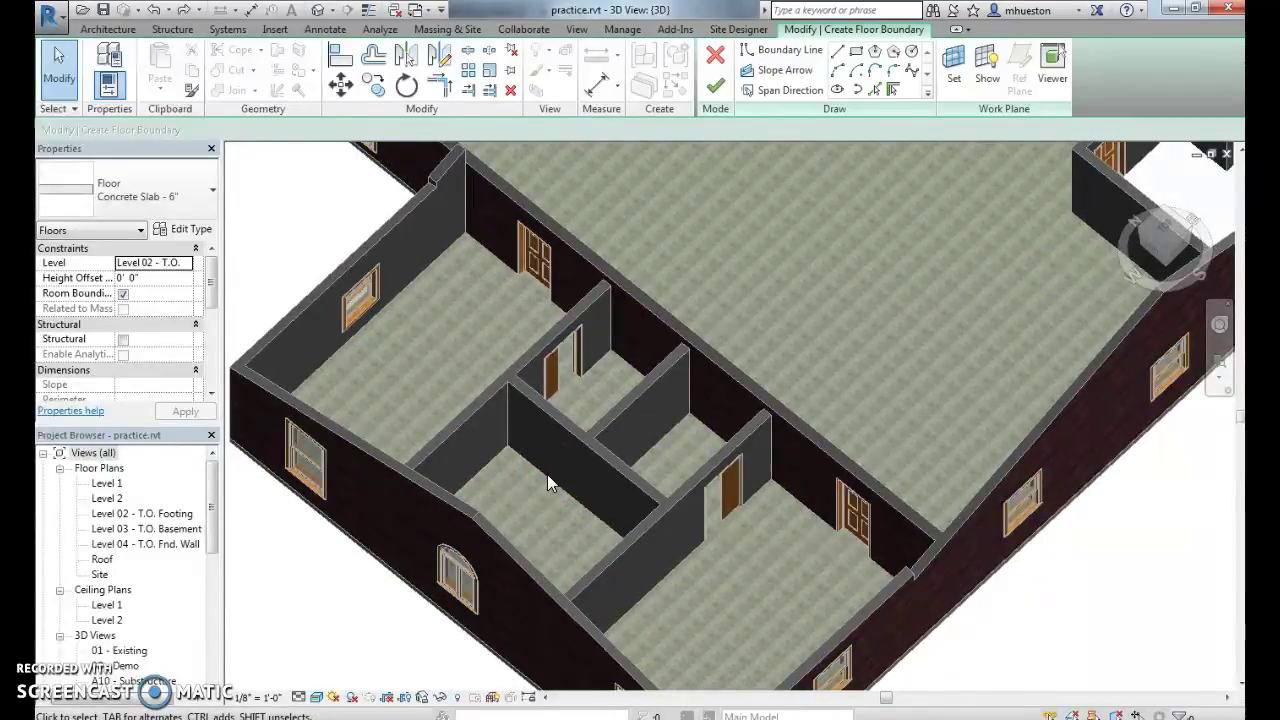
# - Inspect the Stone material's identity, graphics and appearance properties in the Material Browser, leaving the material unedited
pyautogui.click(434, 610)
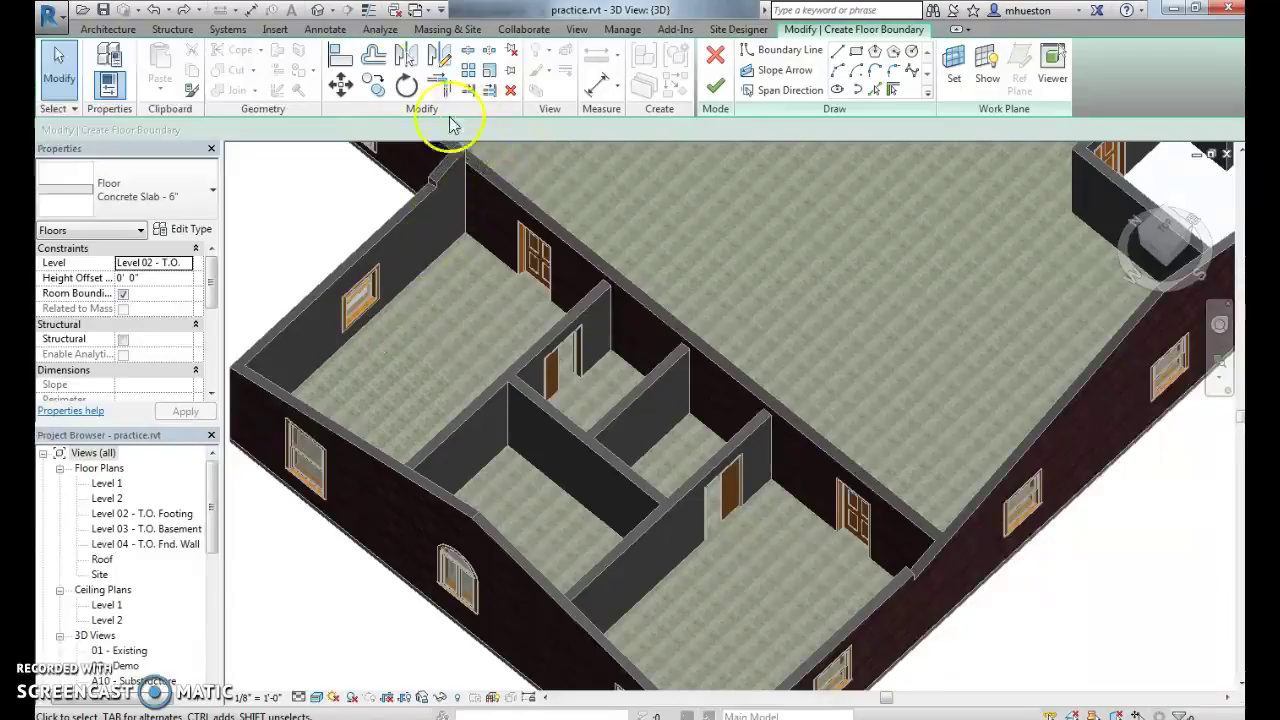
pyautogui.click(276, 30)
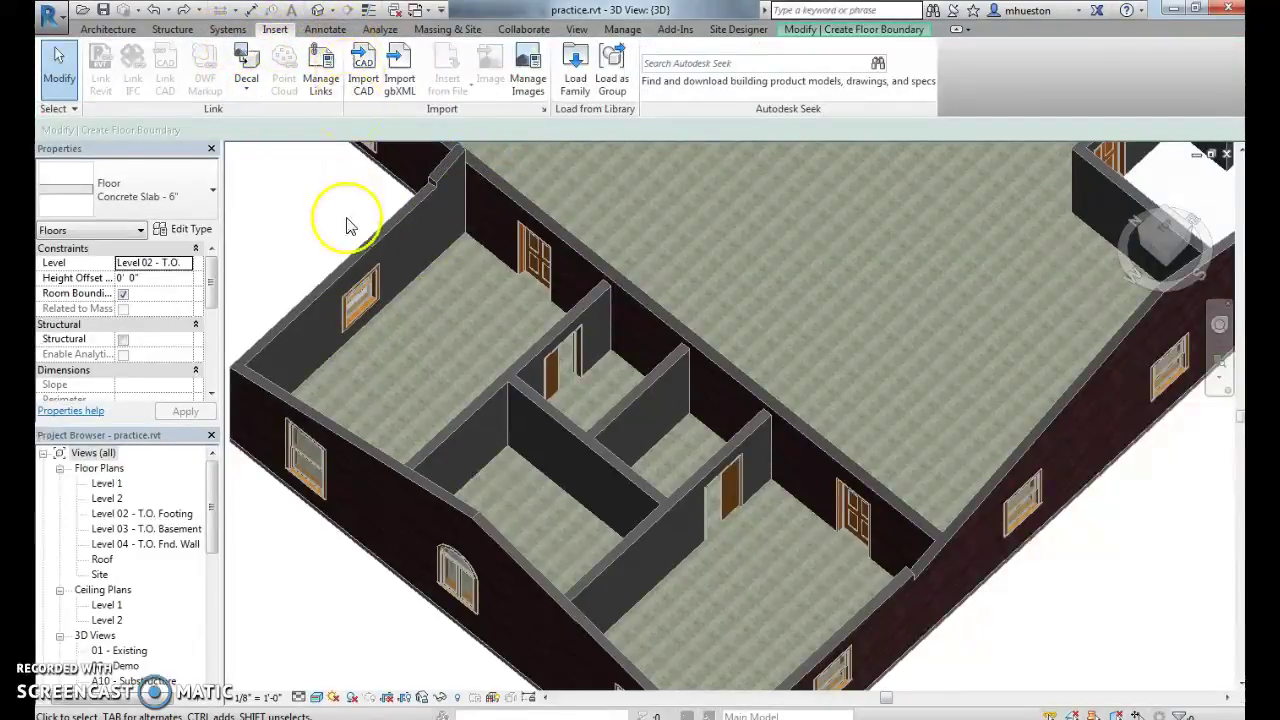
pyautogui.click(622, 29)
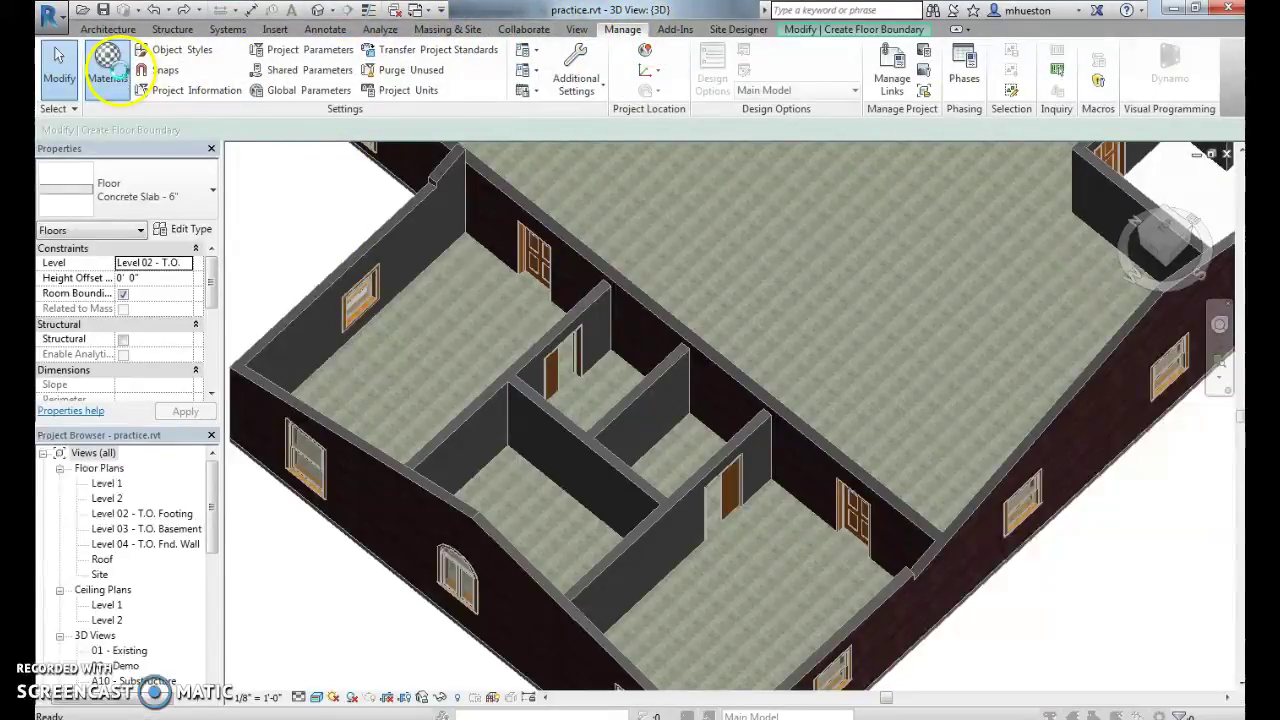
pyautogui.click(110, 67)
pyautogui.moveTo(553, 236); pyautogui.dragTo(548, 532)
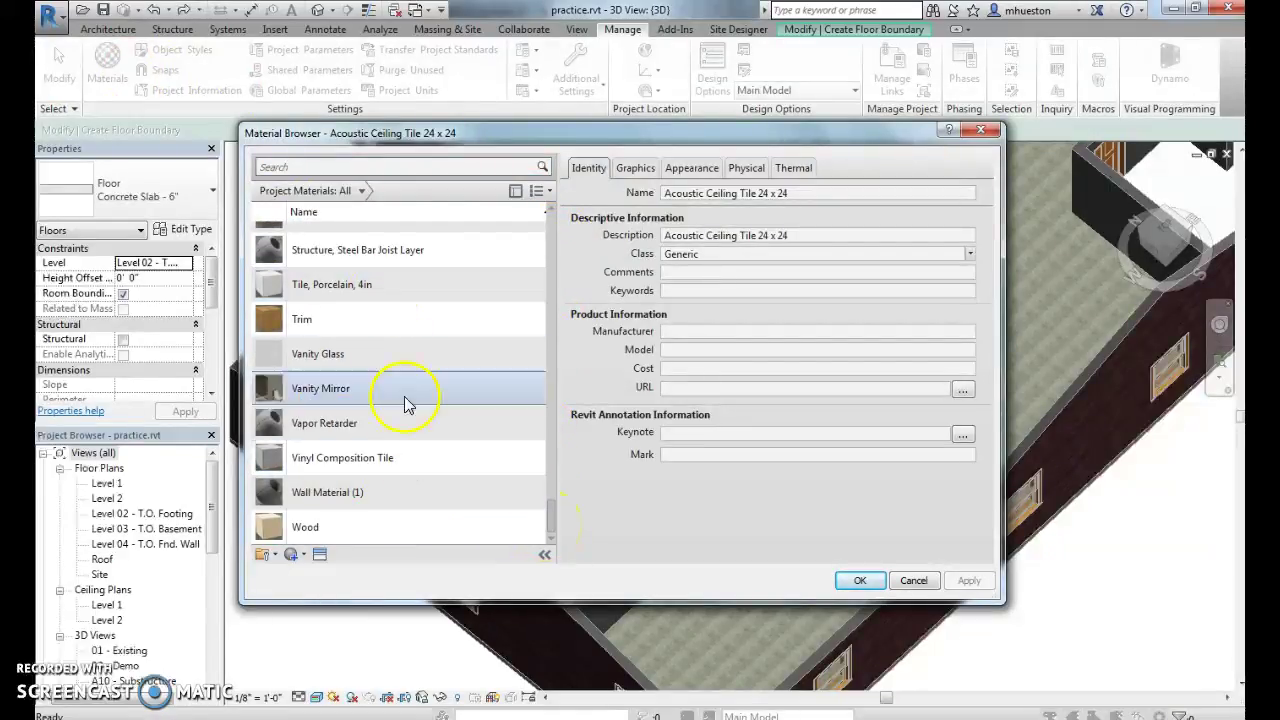
pyautogui.scroll(1, 449, 434)
pyautogui.click(366, 245)
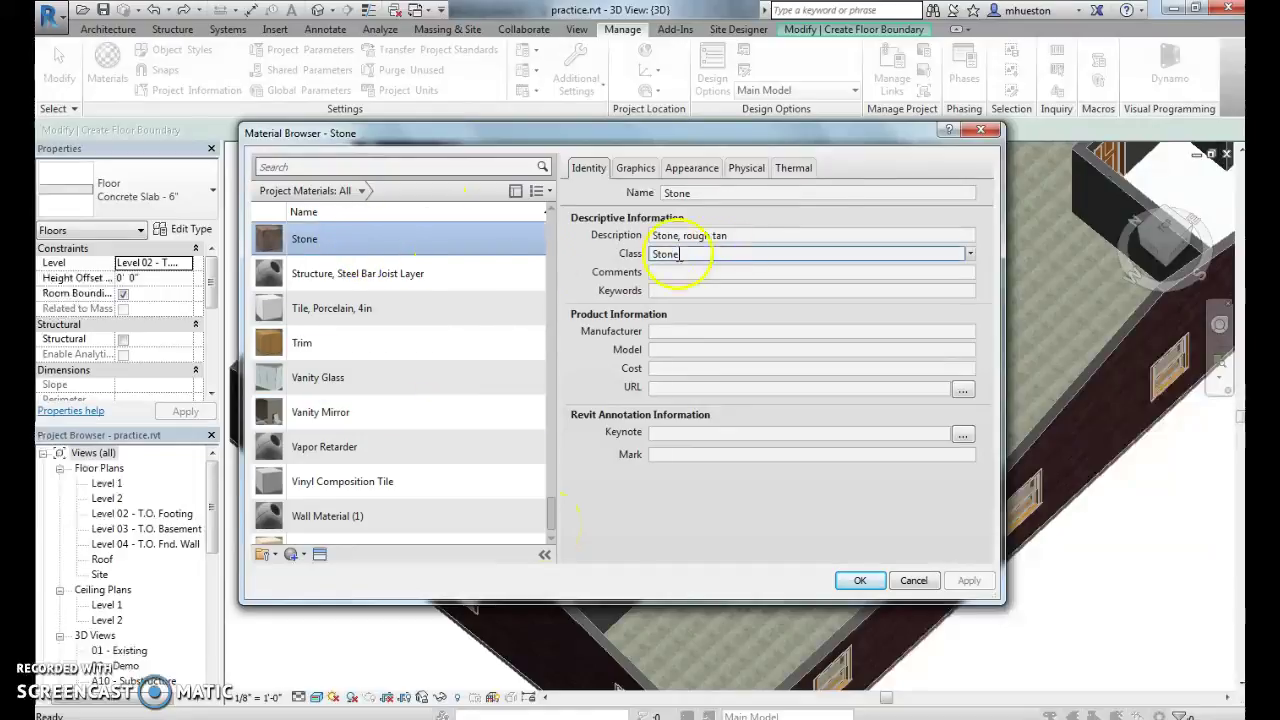
pyautogui.click(650, 168)
pyautogui.click(698, 168)
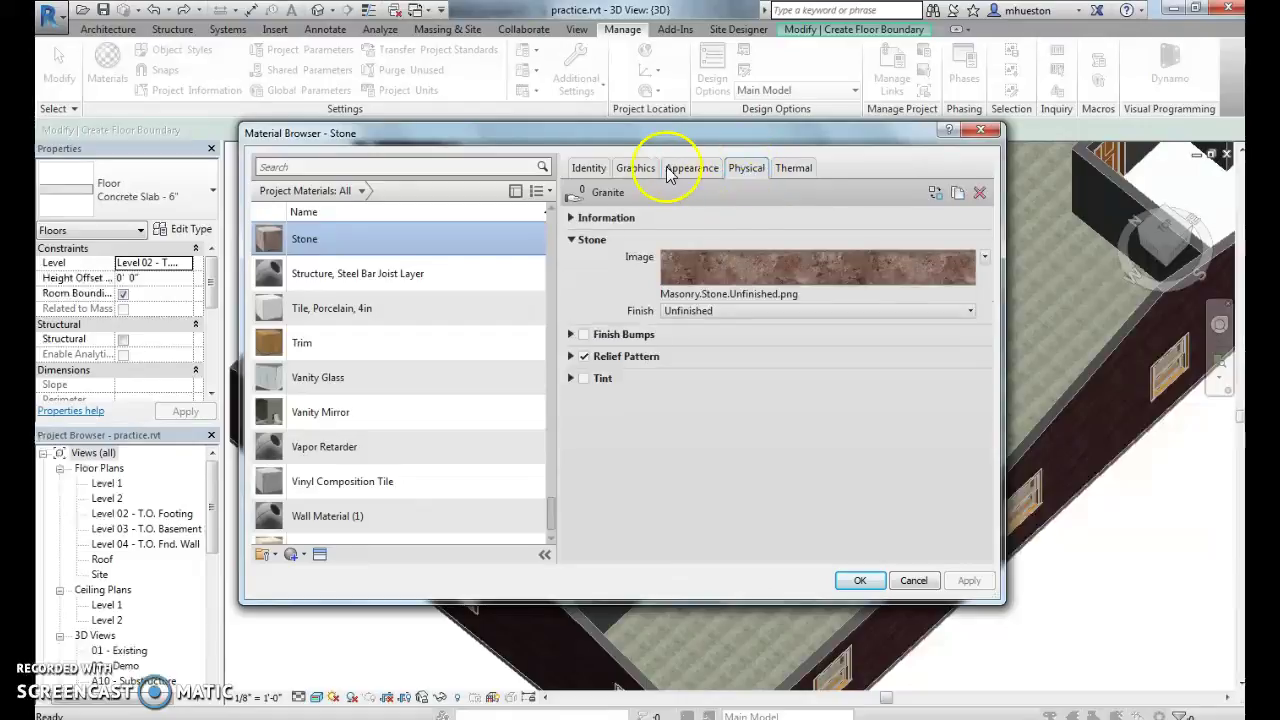
pyautogui.click(635, 168)
pyautogui.click(589, 170)
pyautogui.click(984, 134)
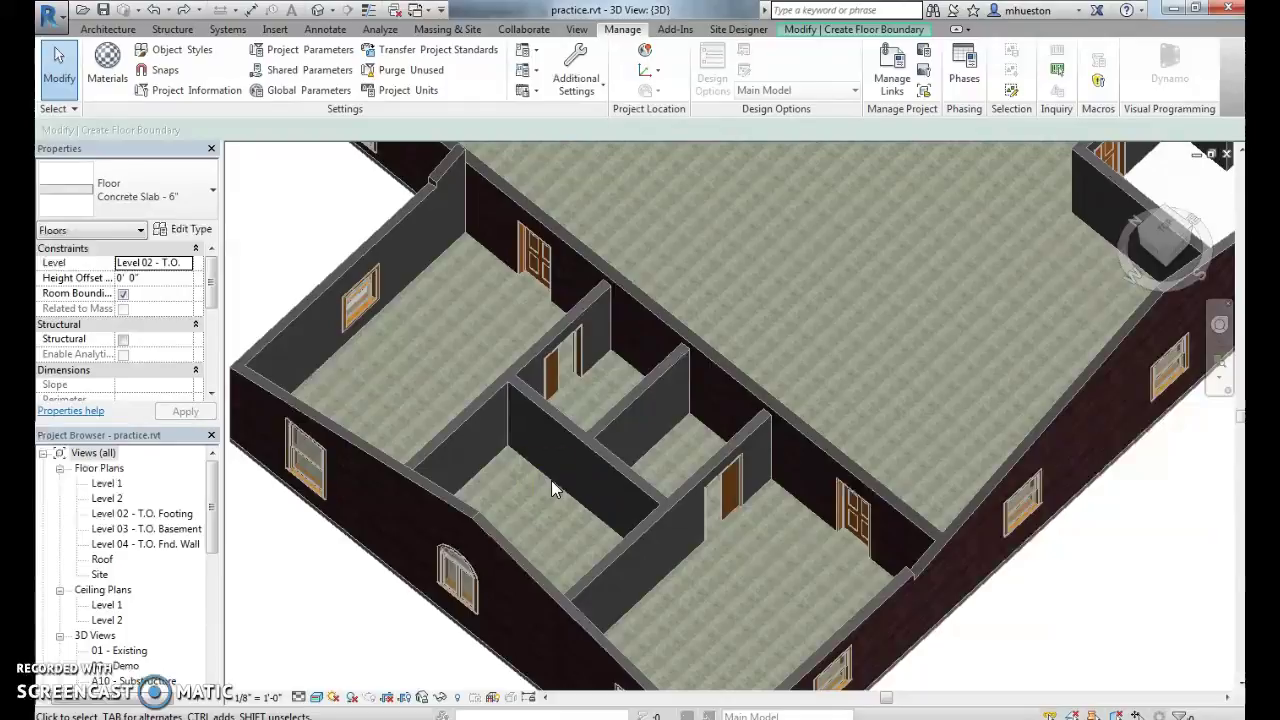
# - Switch to the Chrome browser and look through the image results for 18" floor tile
pyautogui.moveTo(265, 719)
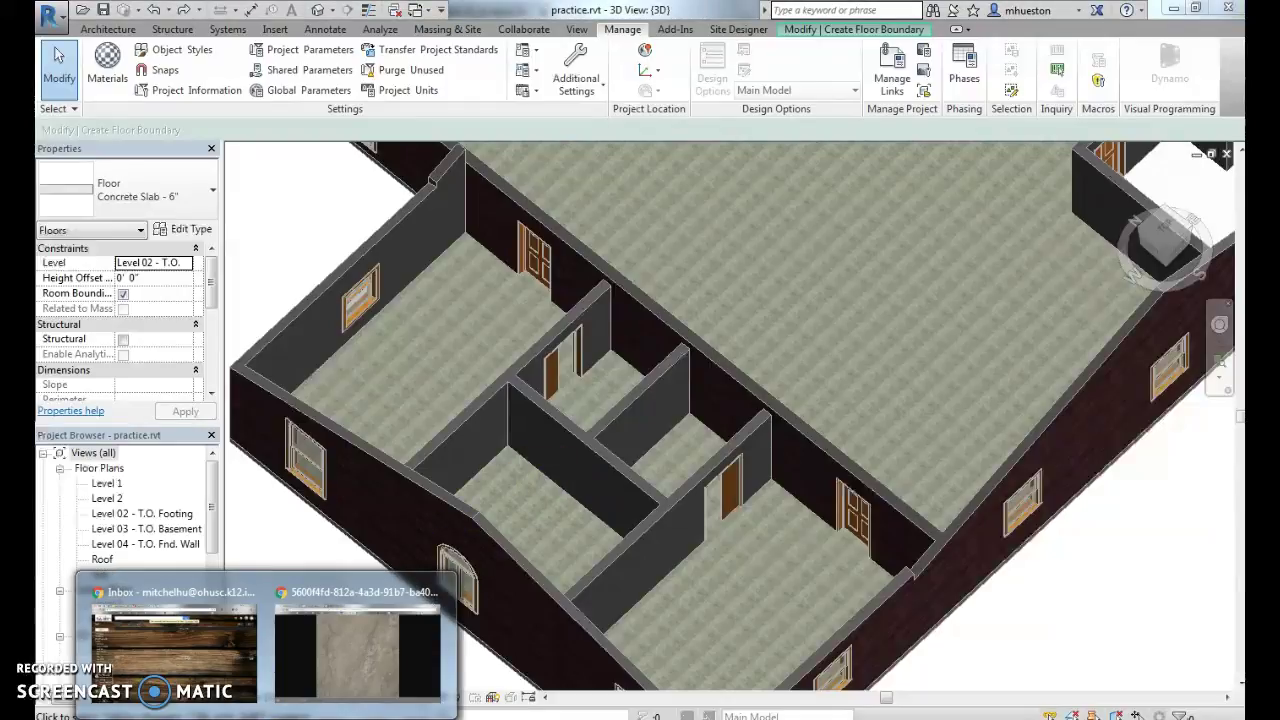
pyautogui.click(340, 674)
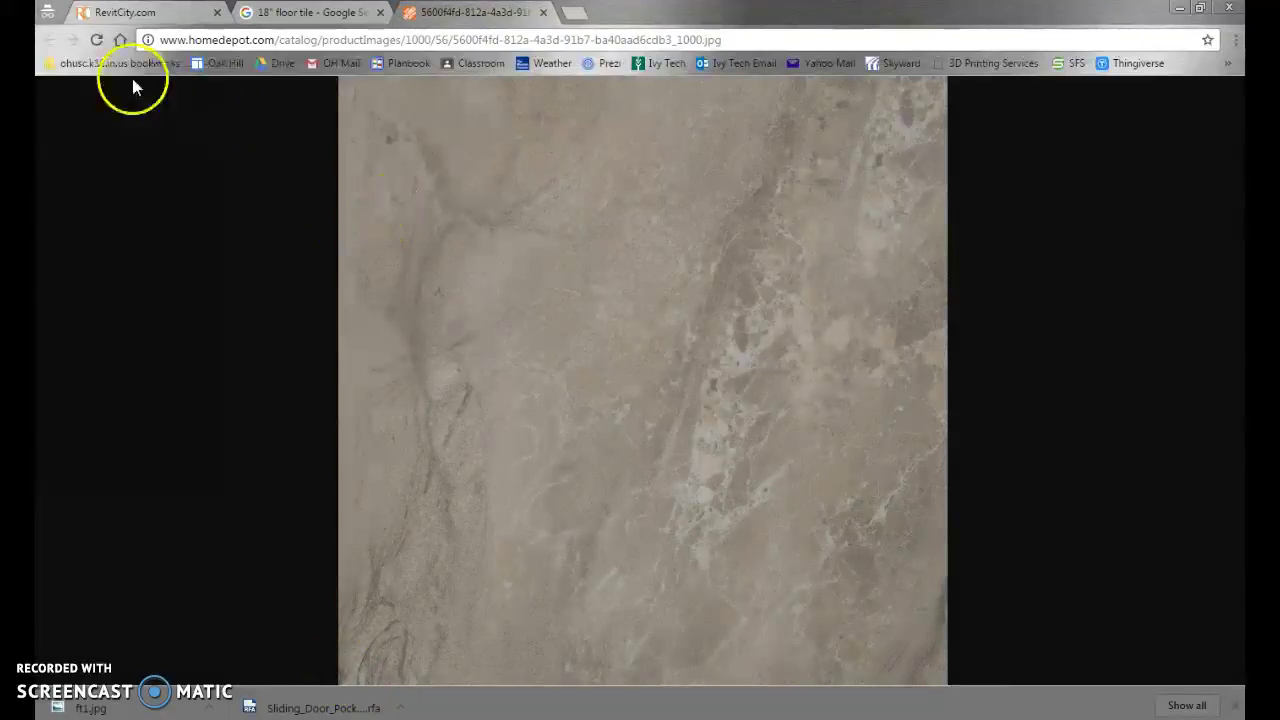
pyautogui.click(318, 14)
pyautogui.scroll(10, 600, 300)
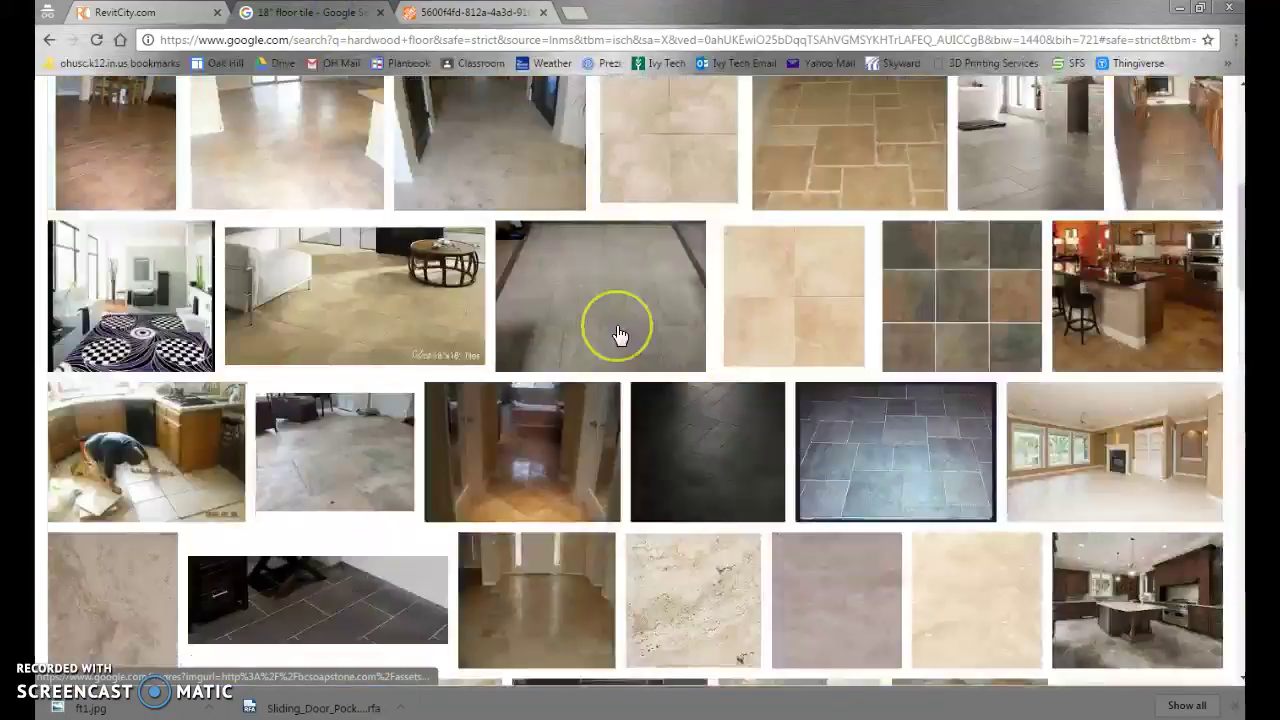
pyautogui.scroll(1, 616, 331)
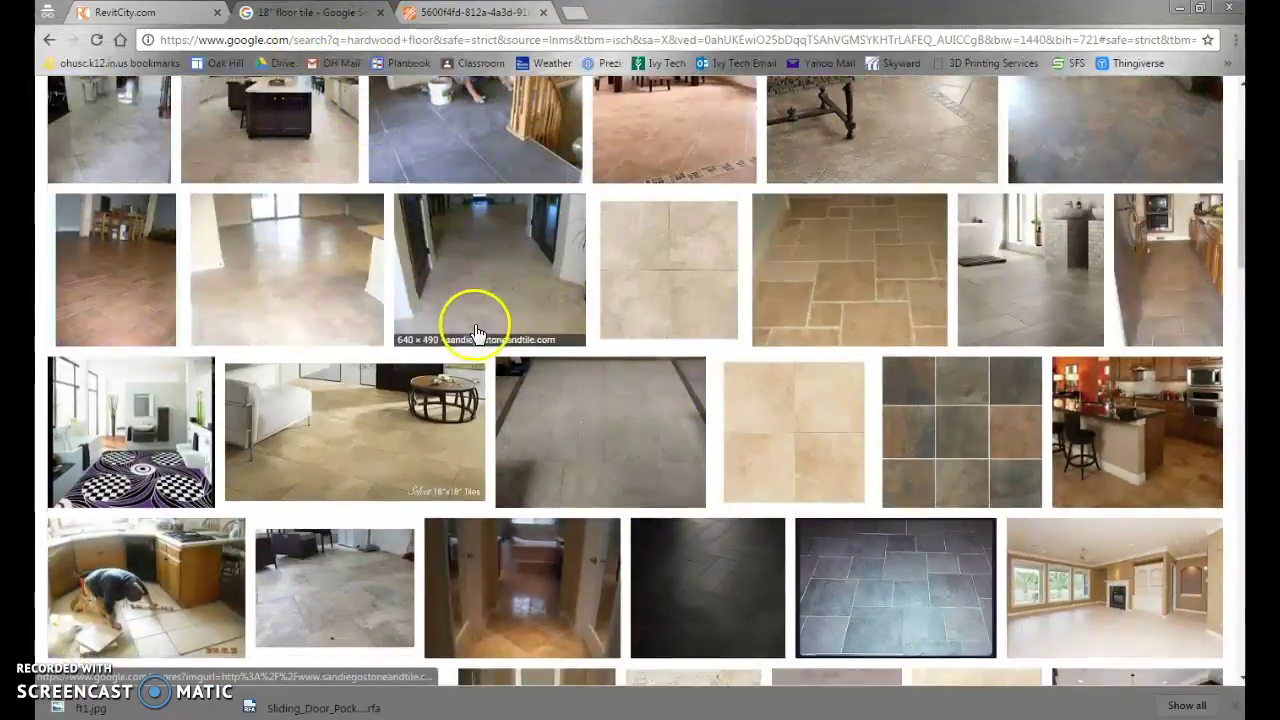
pyautogui.scroll(-7, 478, 333)
pyautogui.scroll(10, 531, 323)
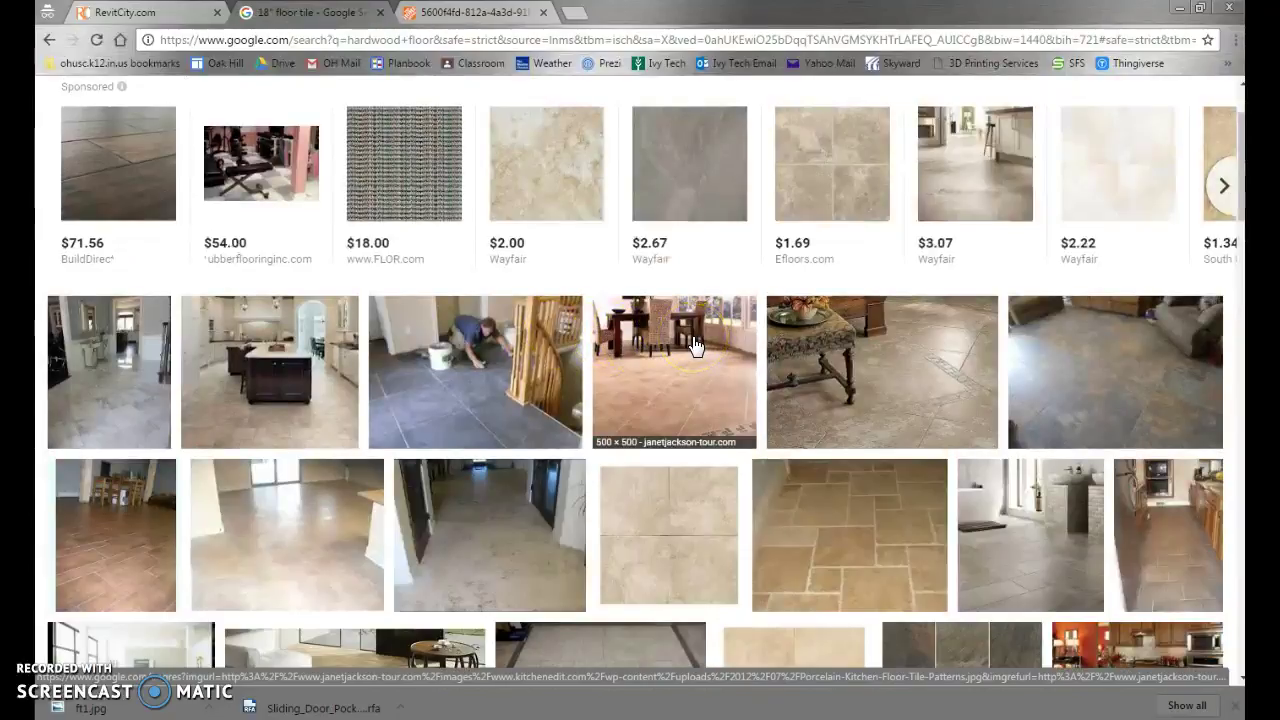
pyautogui.click(678, 558)
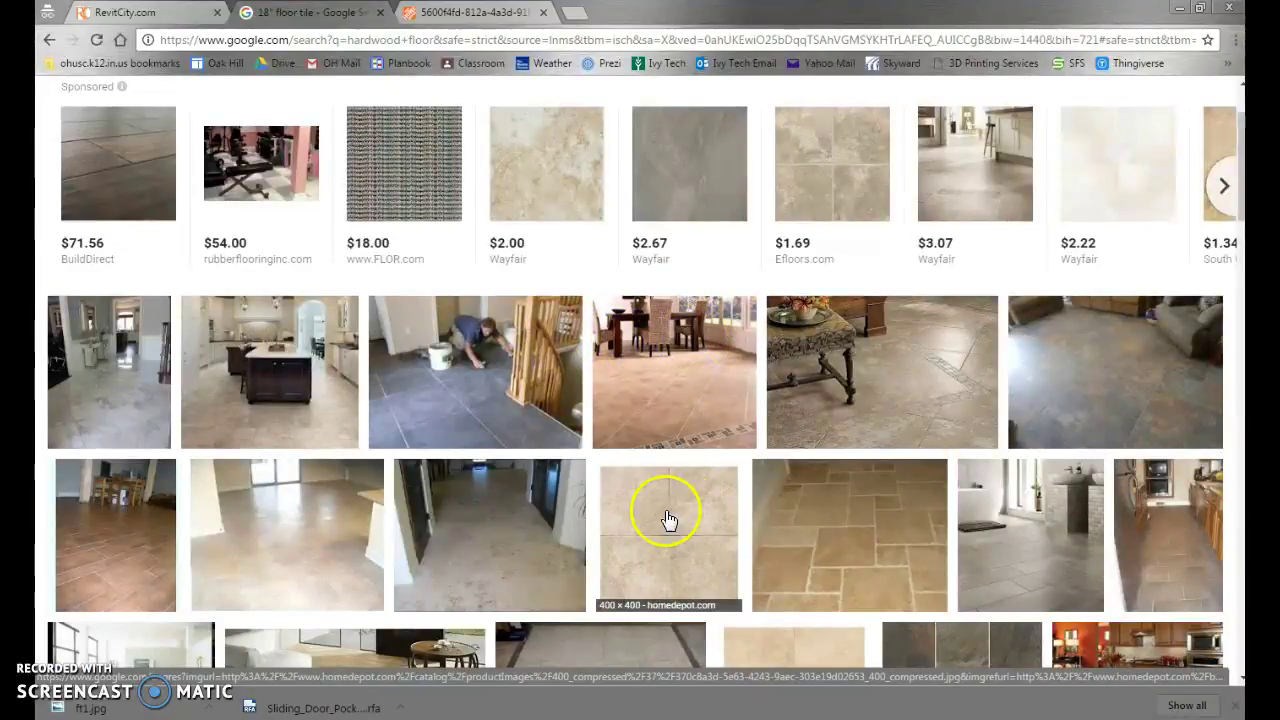
pyautogui.scroll(2, 815, 295)
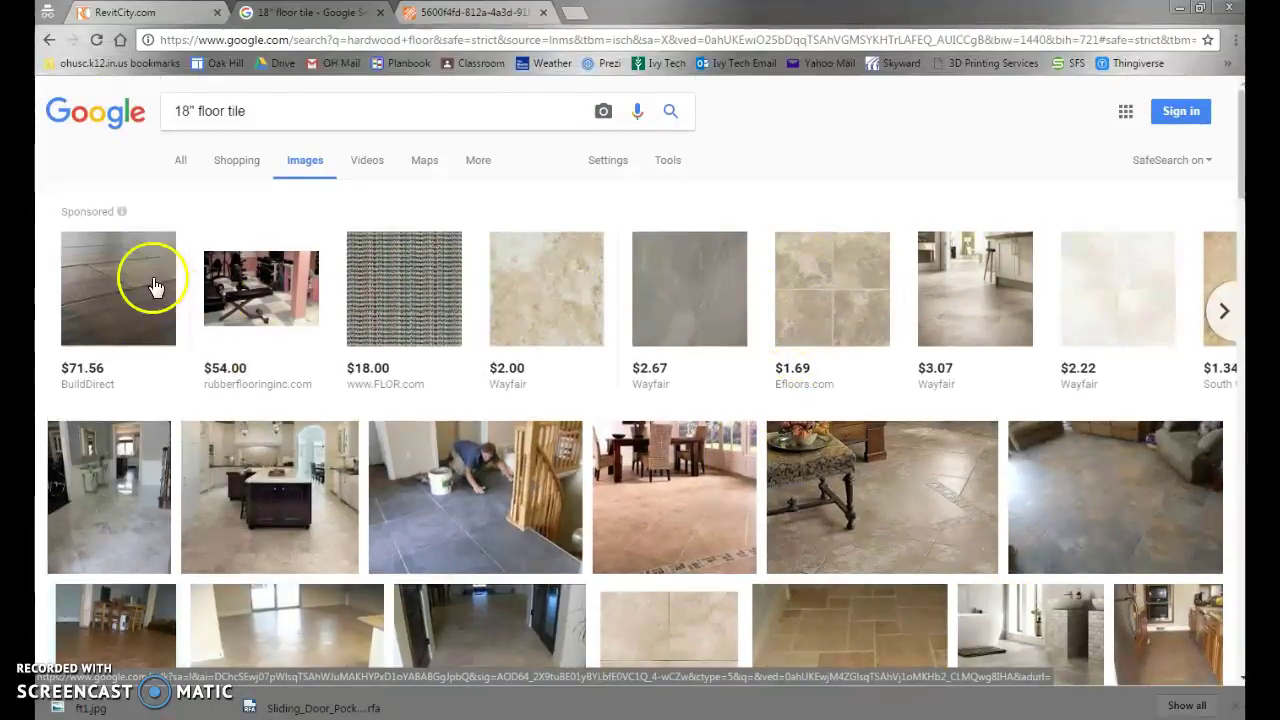
# - Find the 18x18 porcelain tile from The Home Depot in the image results and view its full-size image
pyautogui.scroll(-15, 251, 357)
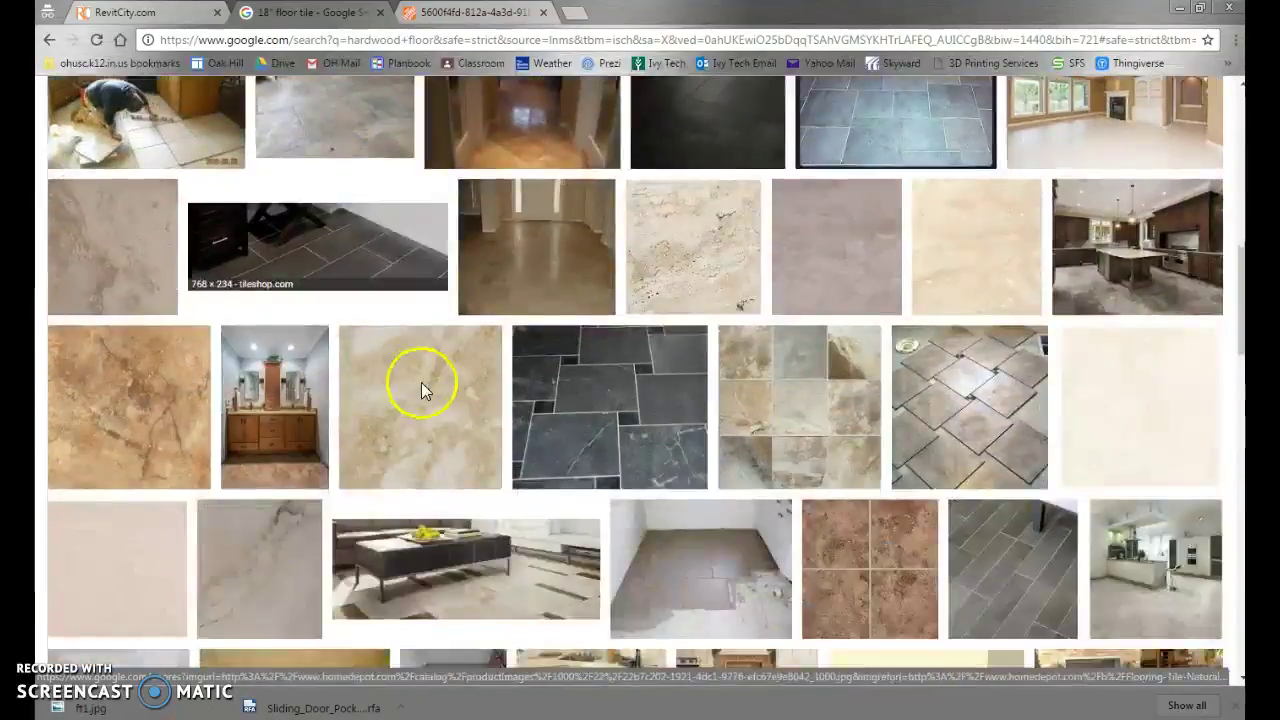
pyautogui.scroll(-3, 448, 397)
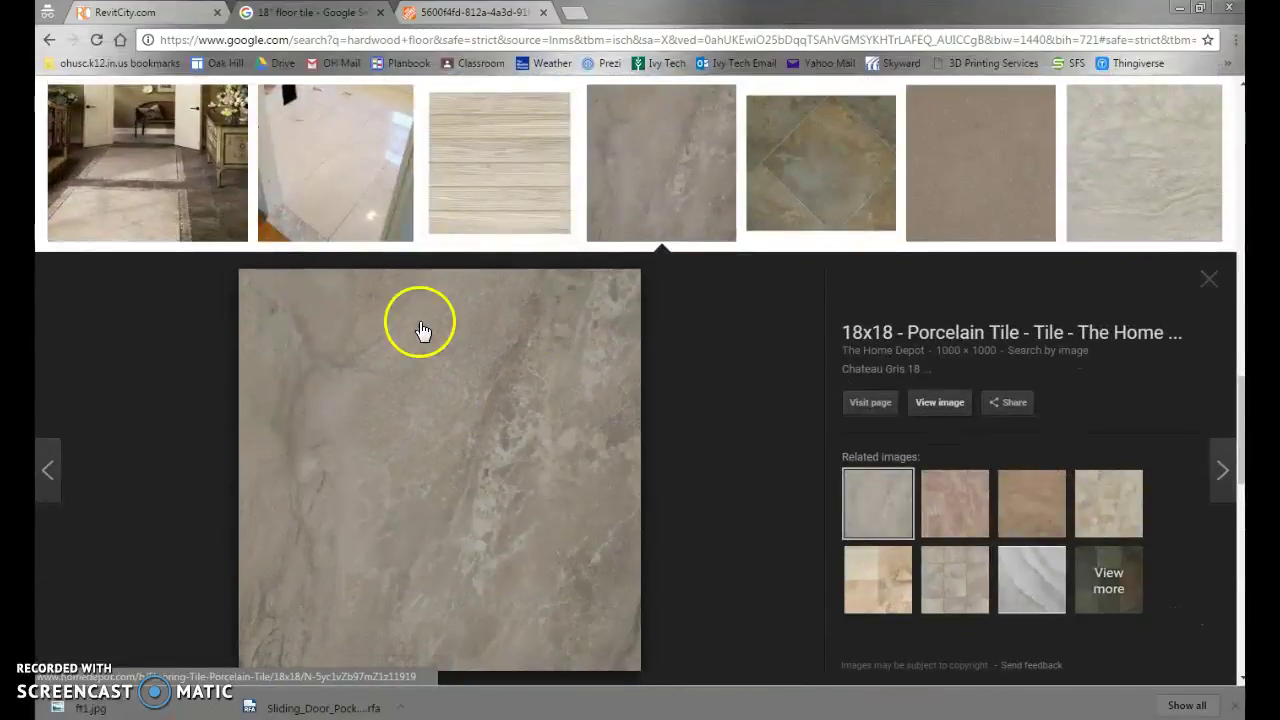
pyautogui.click(962, 404)
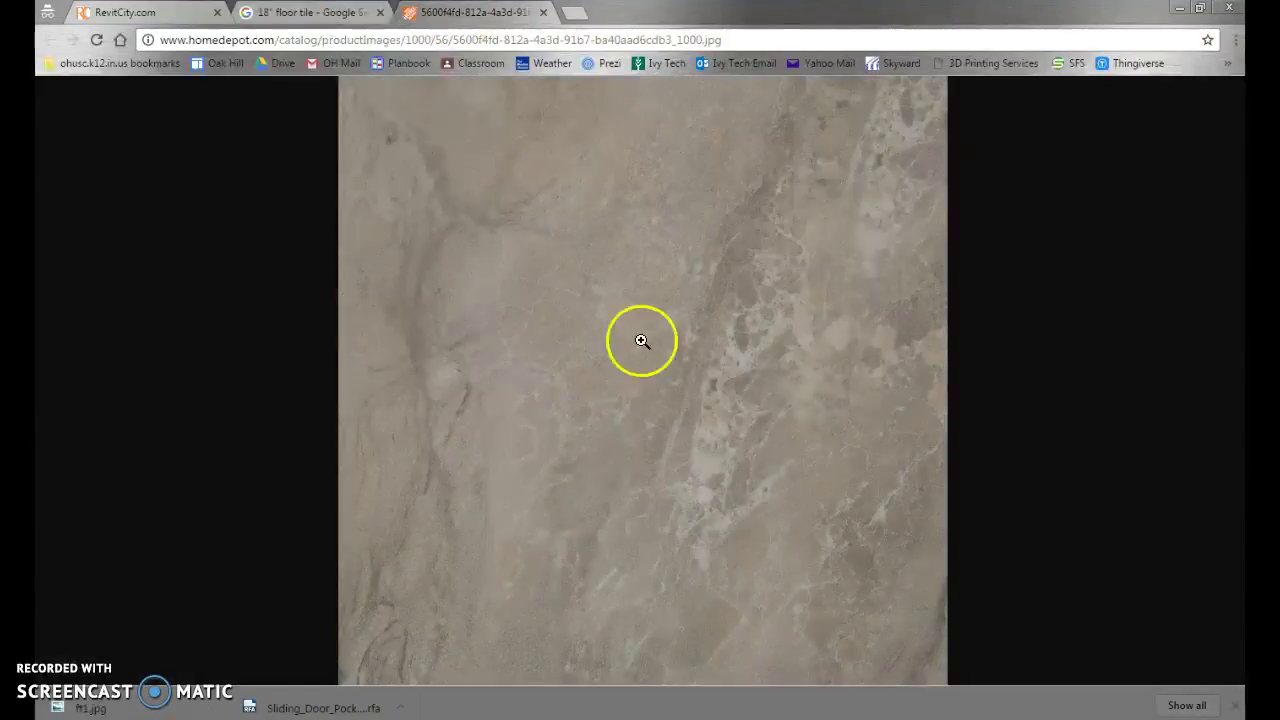
pyautogui.rightClick(608, 258)
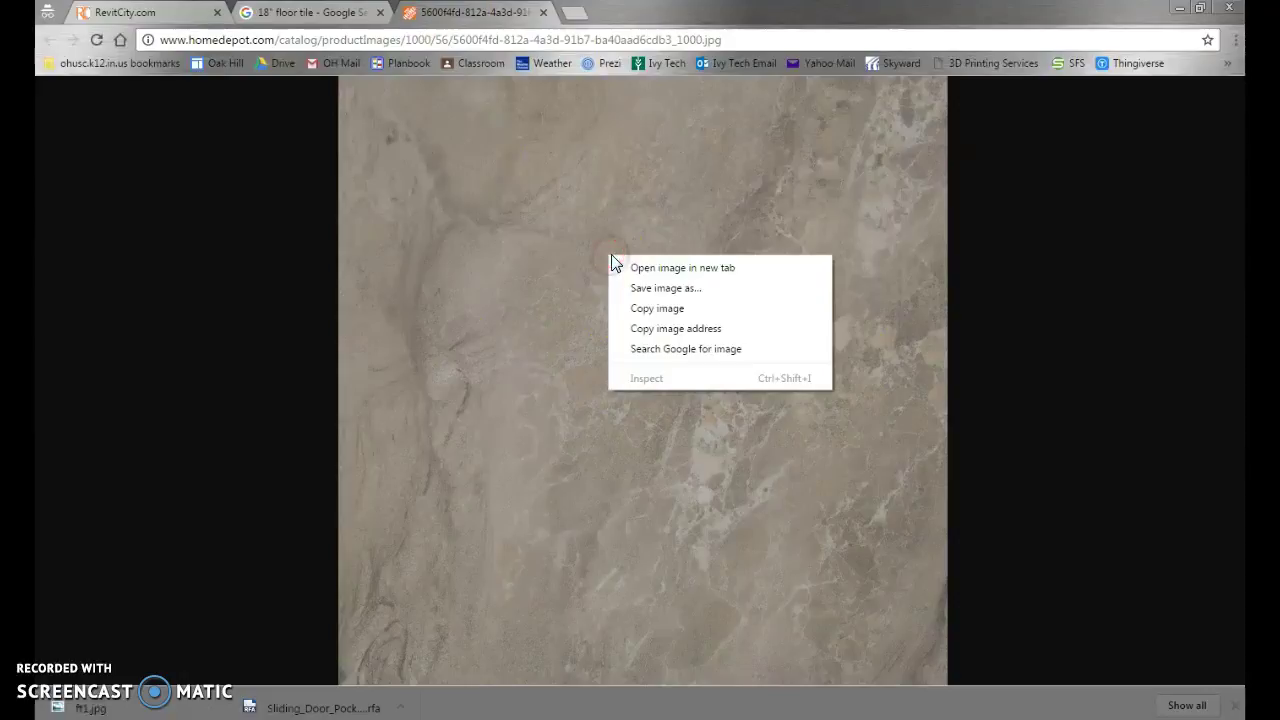
pyautogui.click(685, 292)
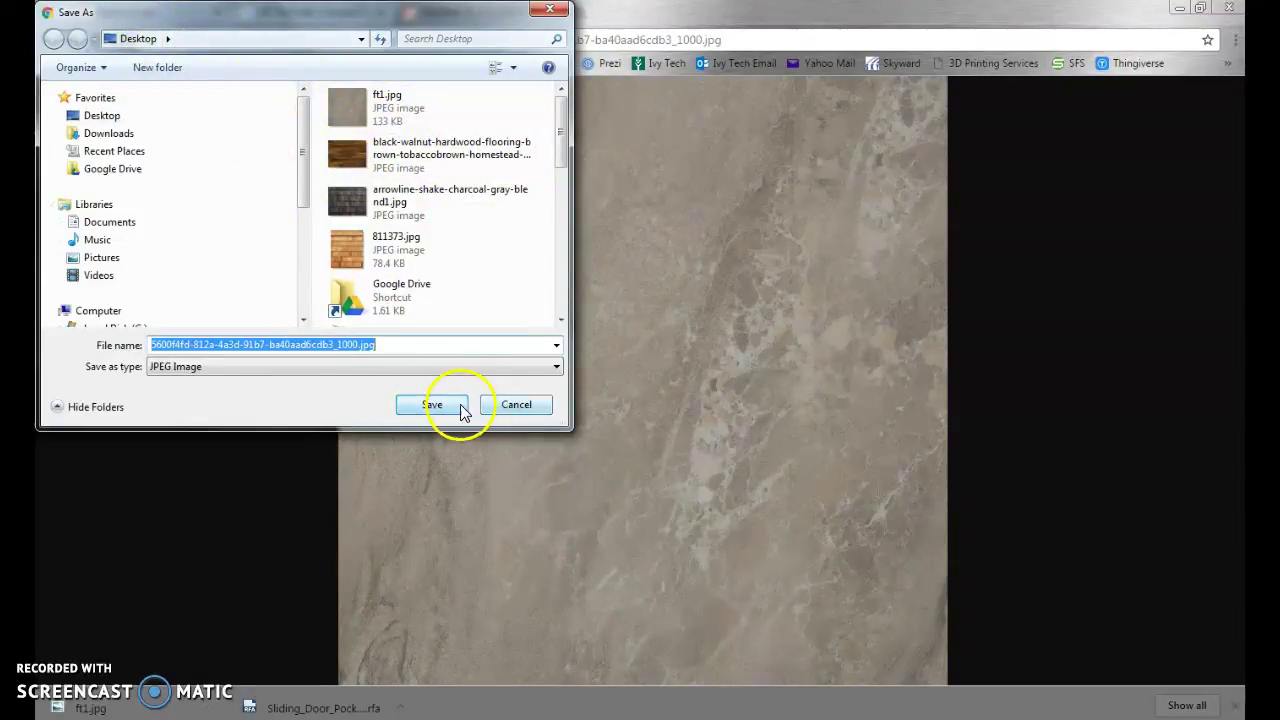
pyautogui.click(512, 406)
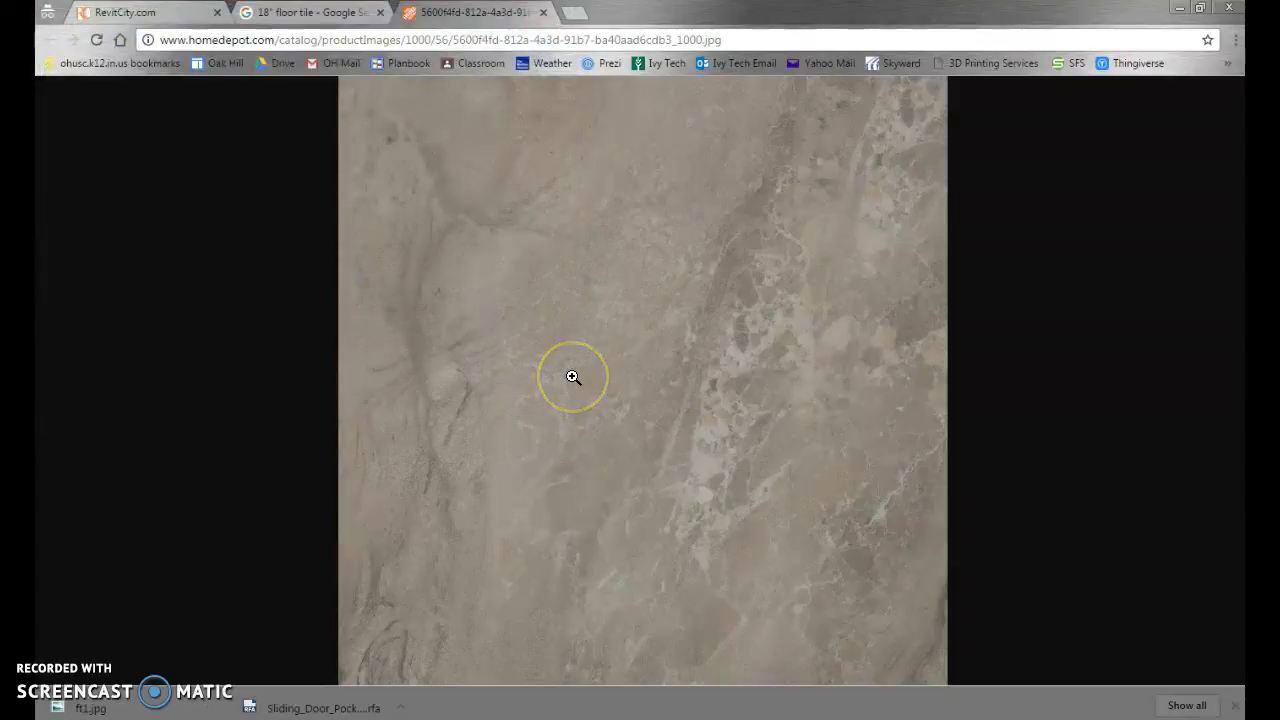
# - Switch back to Revit and view the partitioned rooms in the 3D house model
pyautogui.hotkey('alt', 'Tab')
pyautogui.keyDown('shift'); pyautogui.moveTo(706, 368); pyautogui.dragTo(634, 412, button='middle'); pyautogui.keyUp('shift')
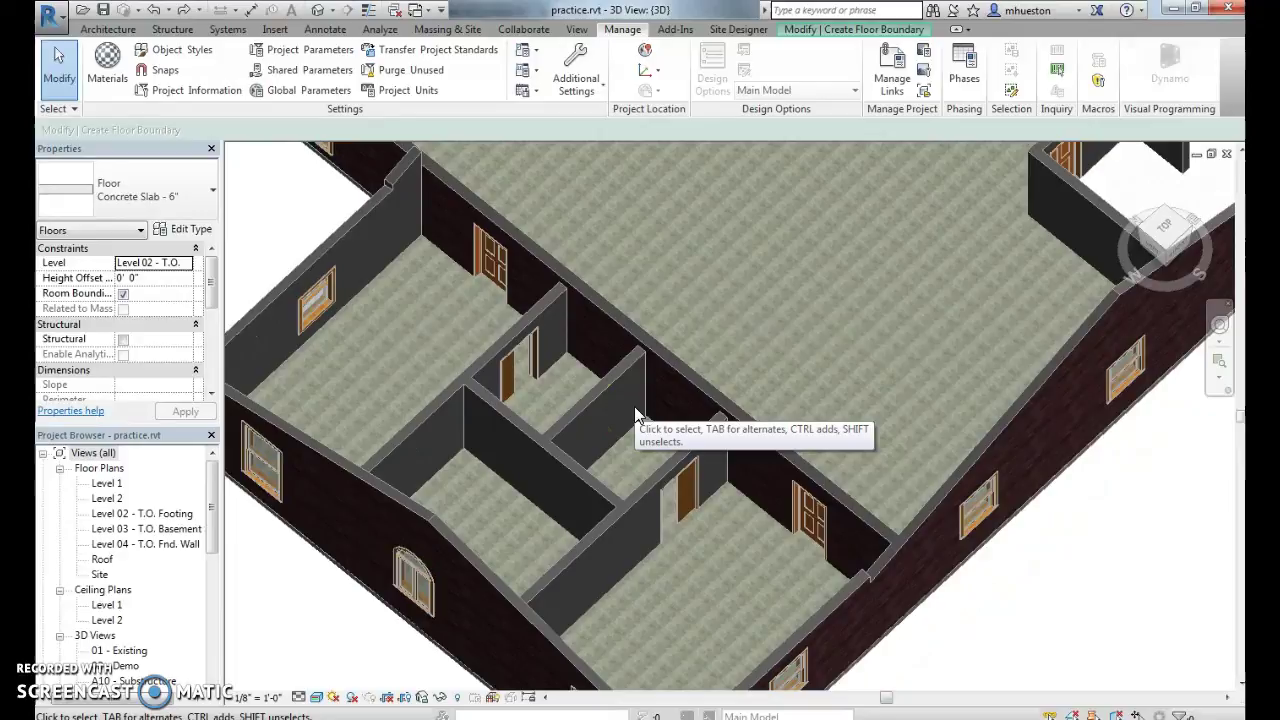
pyautogui.click(518, 477)
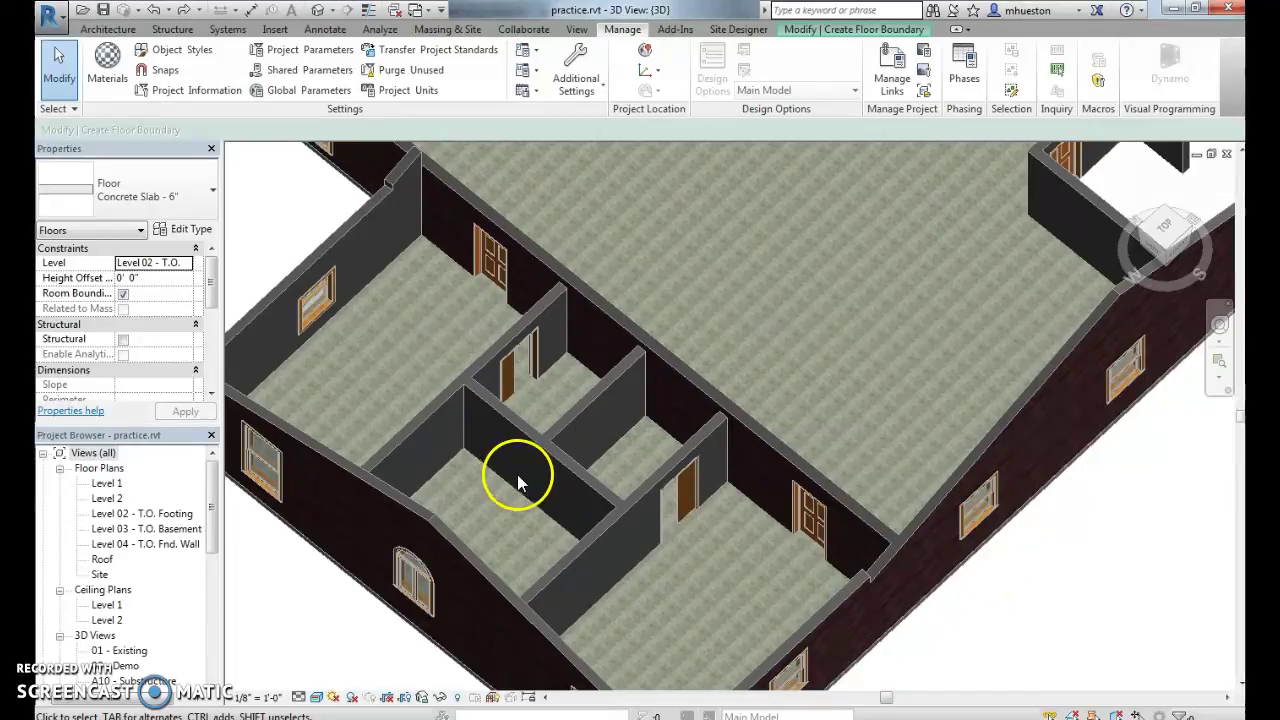
# - Discard the unfinished floor sketch and leave floor boundary editing
pyautogui.keyDown('shift'); pyautogui.moveTo(572, 462); pyautogui.dragTo(417, 529, button='middle'); pyautogui.keyUp('shift')
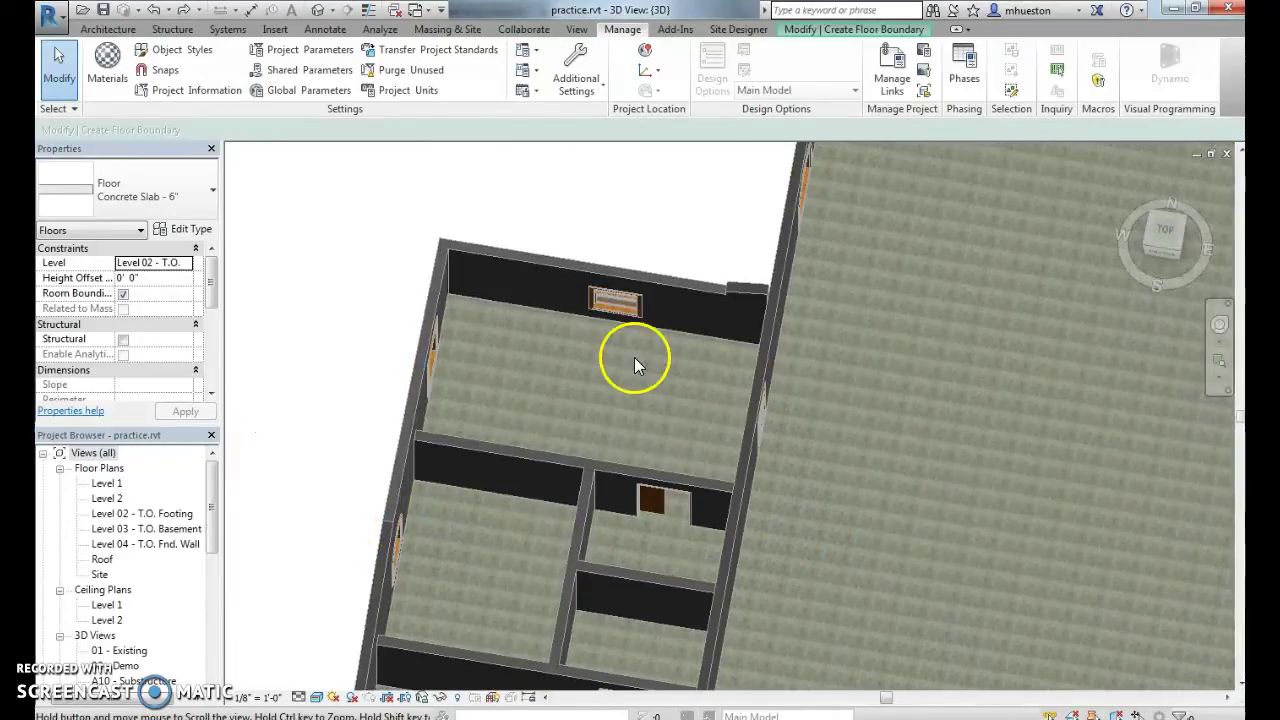
pyautogui.scroll(3, 585, 315)
pyautogui.moveTo(274, 346); pyautogui.dragTo(310, 335, button='middle')
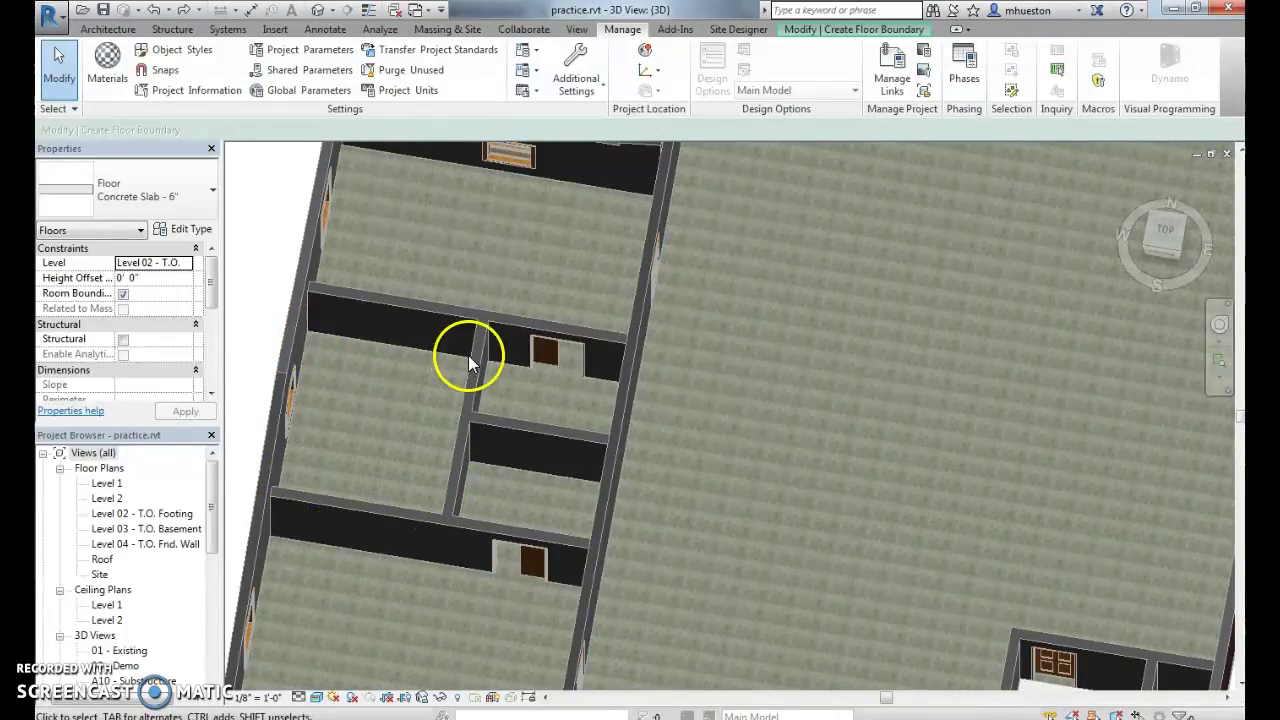
pyautogui.click(112, 27)
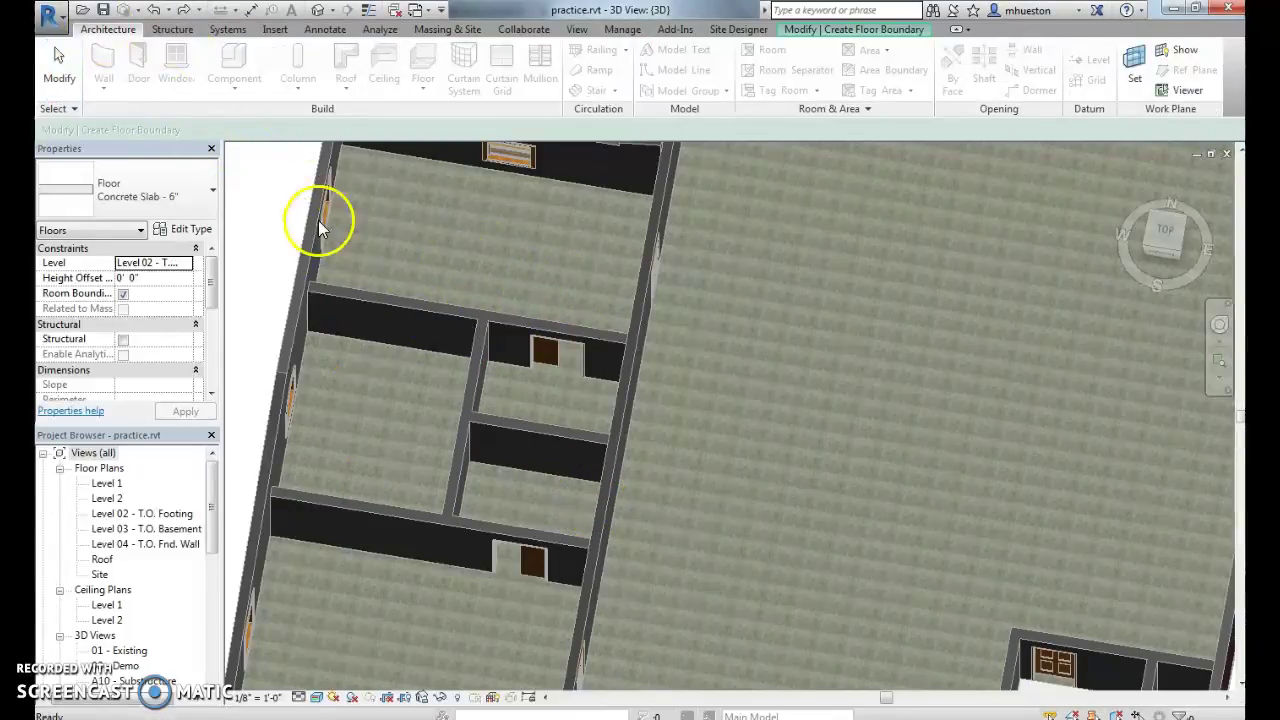
pyautogui.scroll(-3, 279, 203)
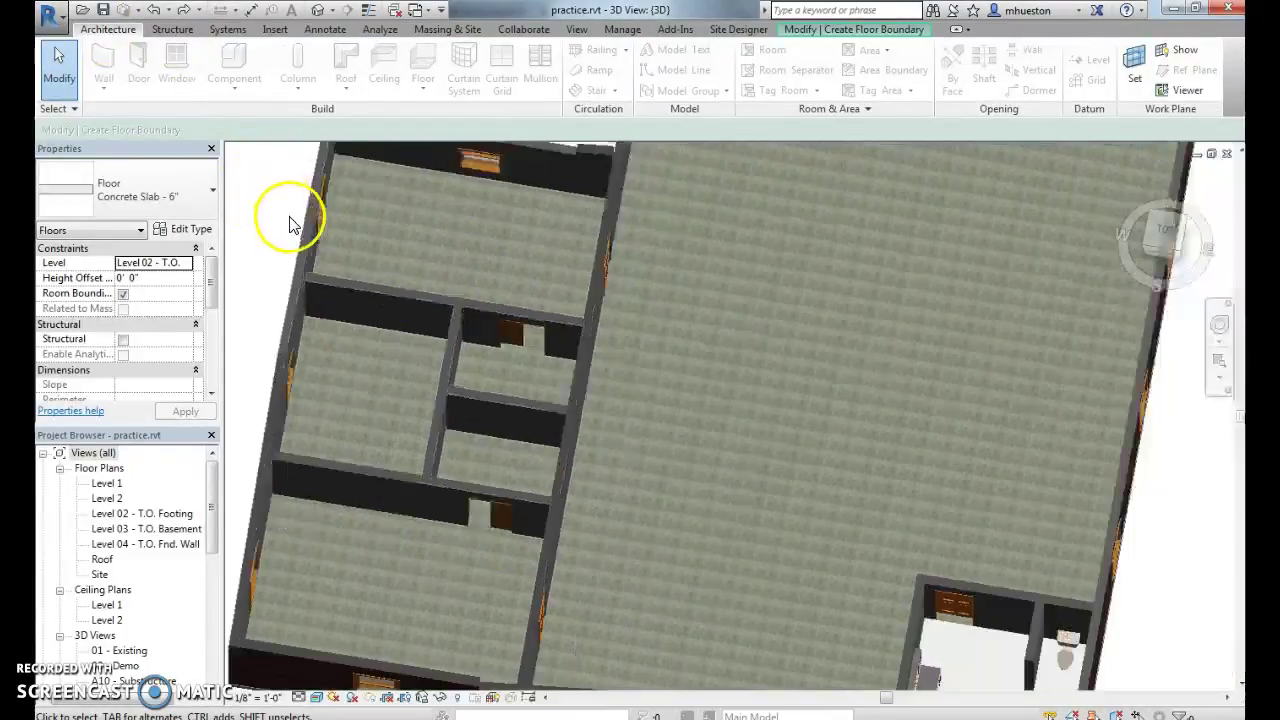
pyautogui.click(869, 31)
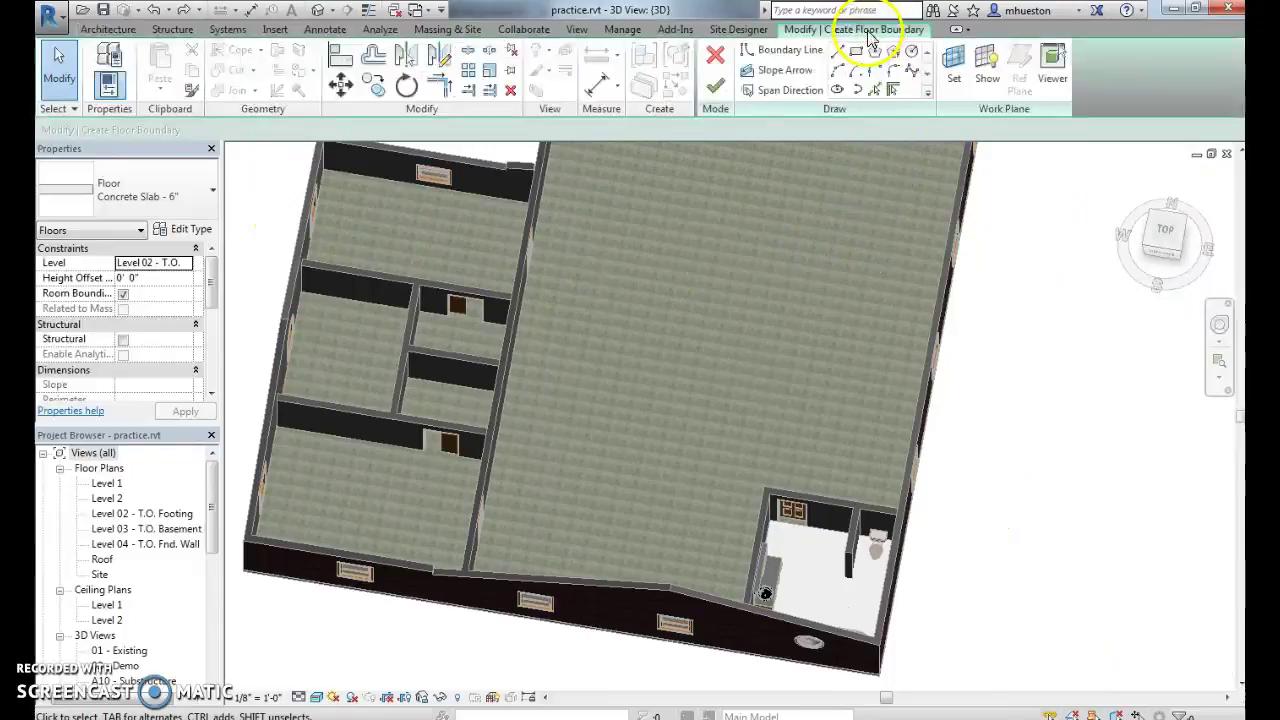
pyautogui.click(715, 55)
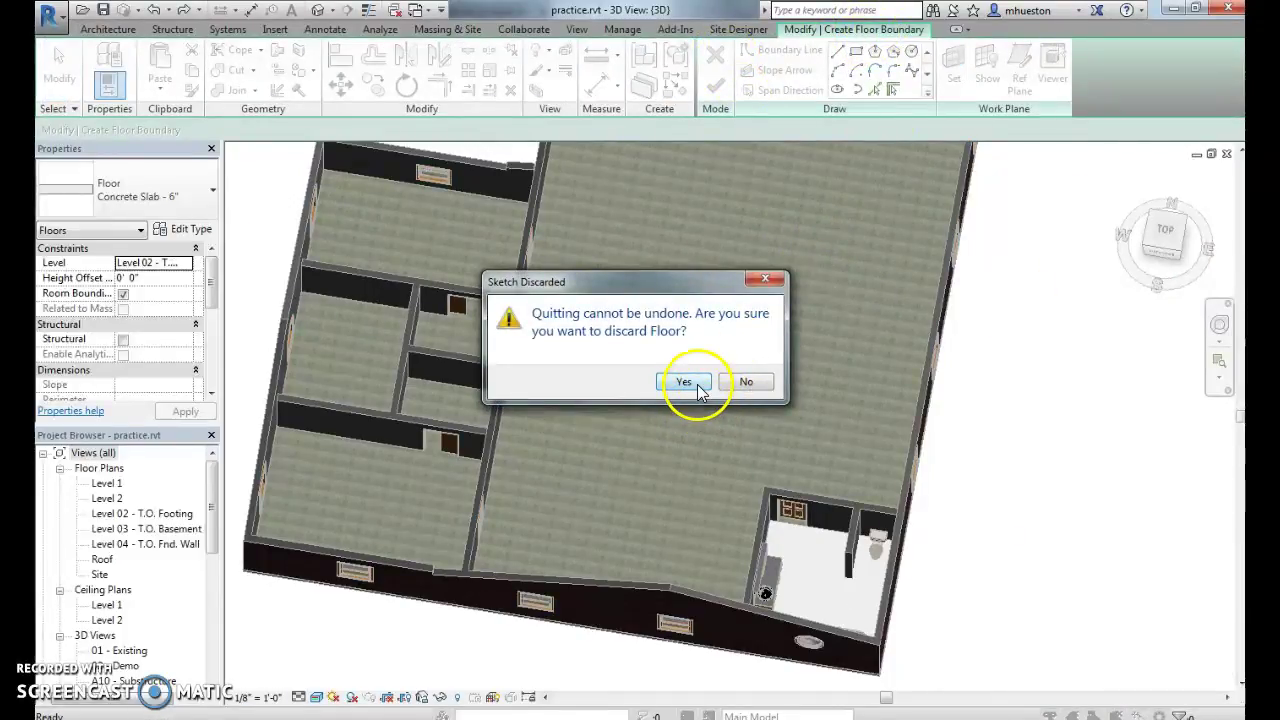
pyautogui.click(683, 382)
# - Create a Concrete Slab - 6" floor with a rectangular boundary about 10'-10" wide along the inner walls of the larger middle room in the west wing
pyautogui.moveTo(700, 390)
pyautogui.mouseDown(button='middle')
pyautogui.moveTo(871, 414)
pyautogui.moveTo(857, 429)
pyautogui.moveTo(645, 470)
pyautogui.mouseUp(button='middle')
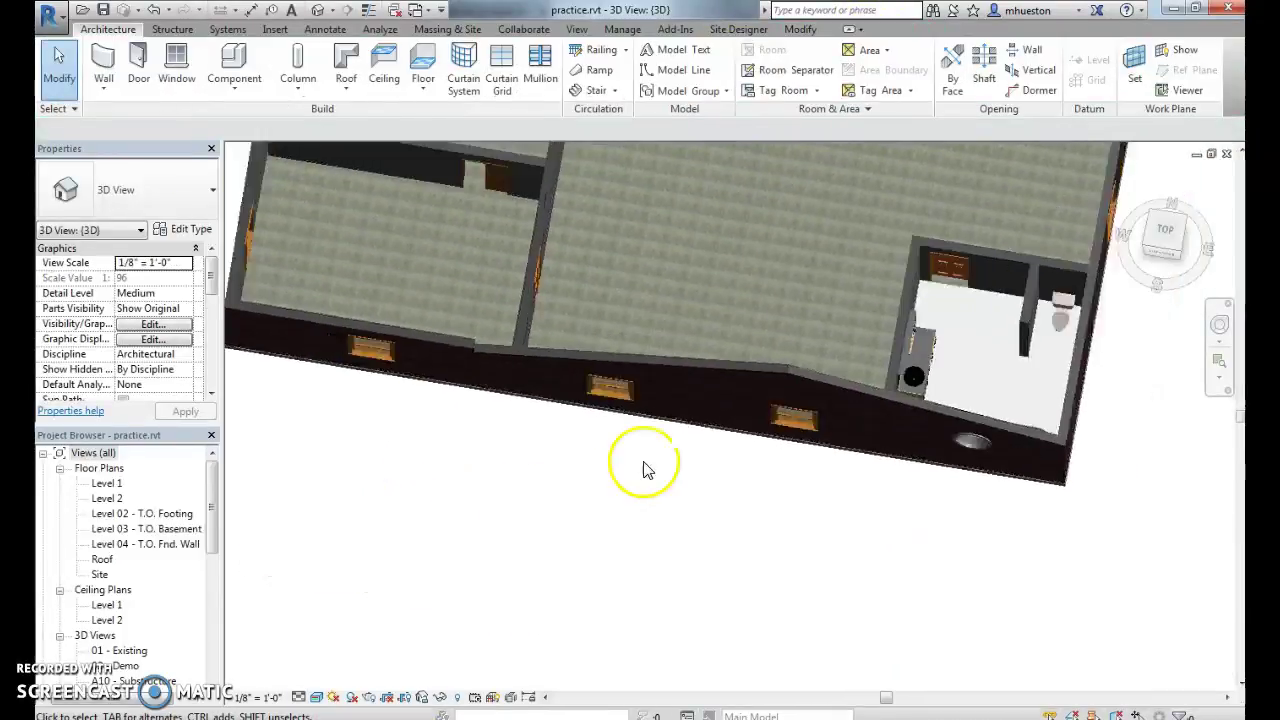
pyautogui.scroll(-3, 680, 505)
pyautogui.scroll(2, 472, 364)
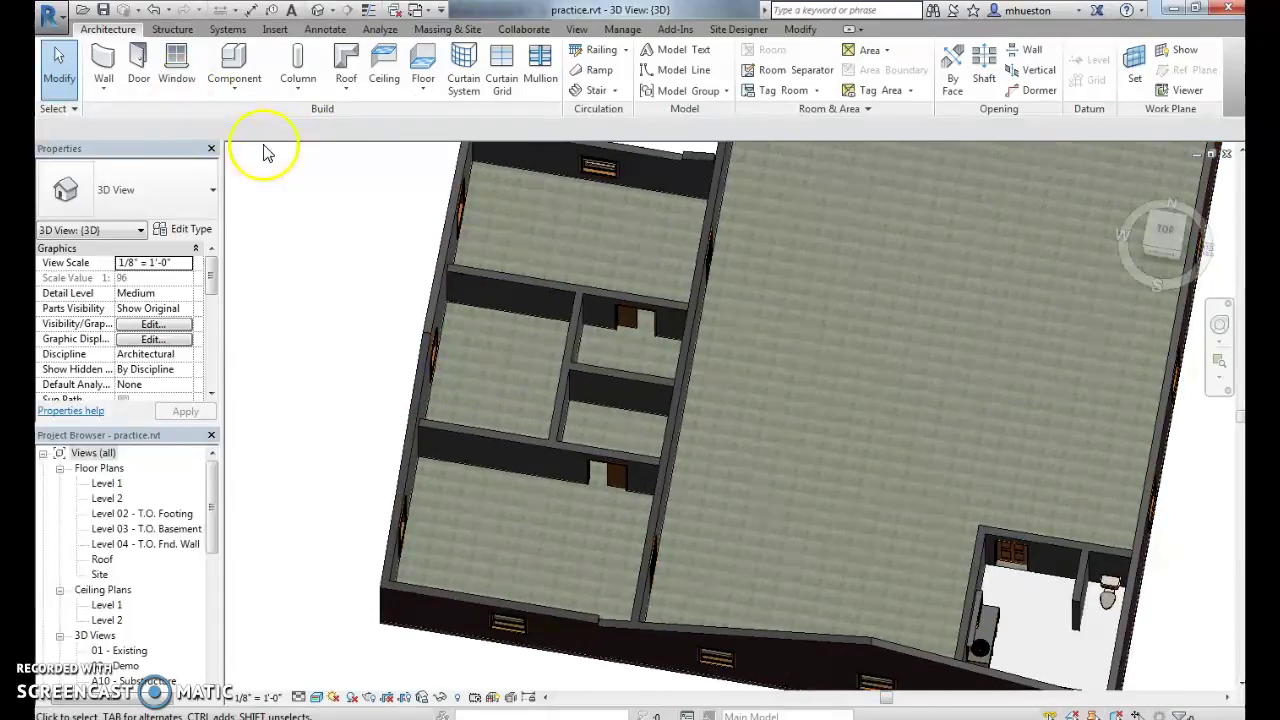
pyautogui.click(422, 62)
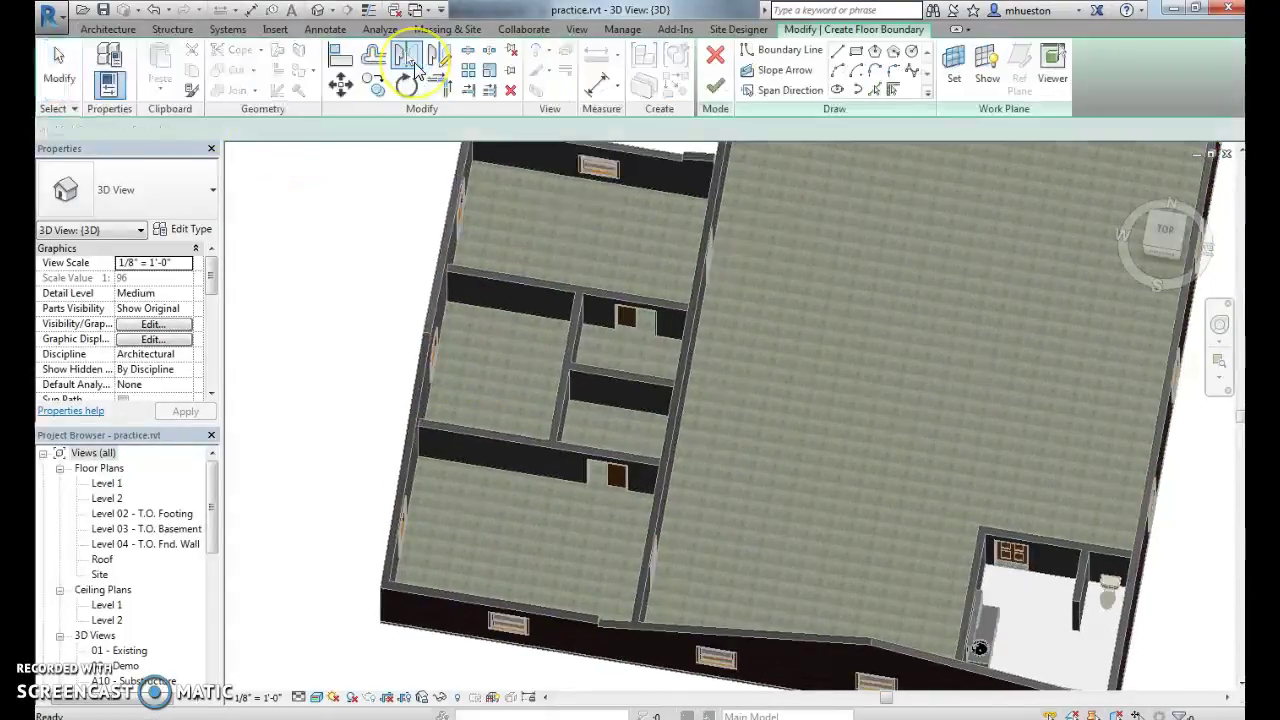
pyautogui.click(1165, 230)
pyautogui.scroll(-2, 601, 494)
pyautogui.scroll(3, 601, 494)
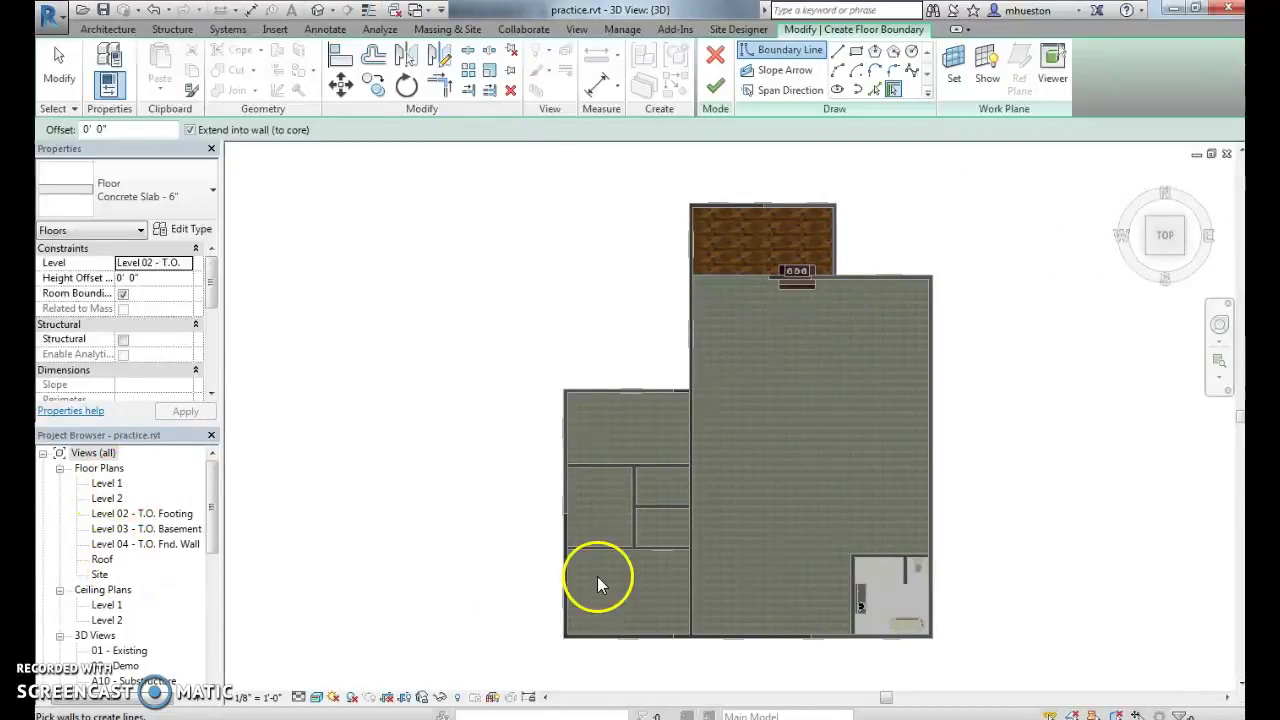
pyautogui.scroll(5, 597, 578)
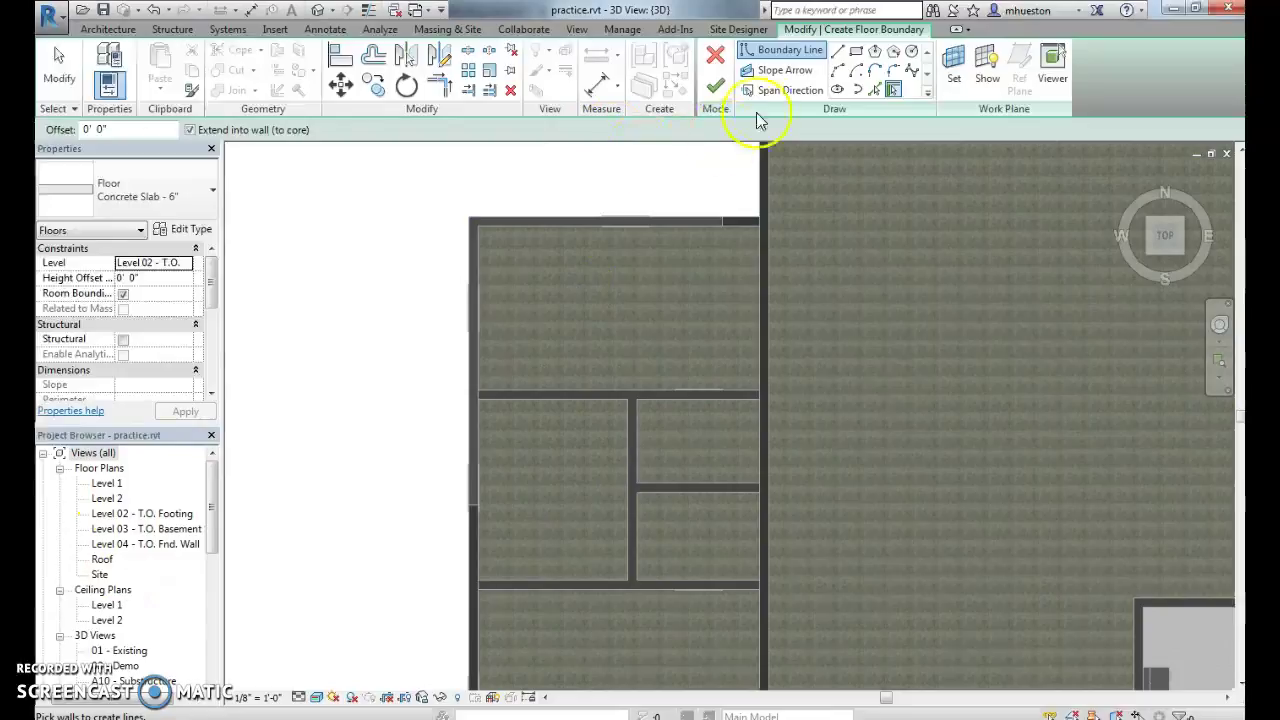
pyautogui.click(856, 50)
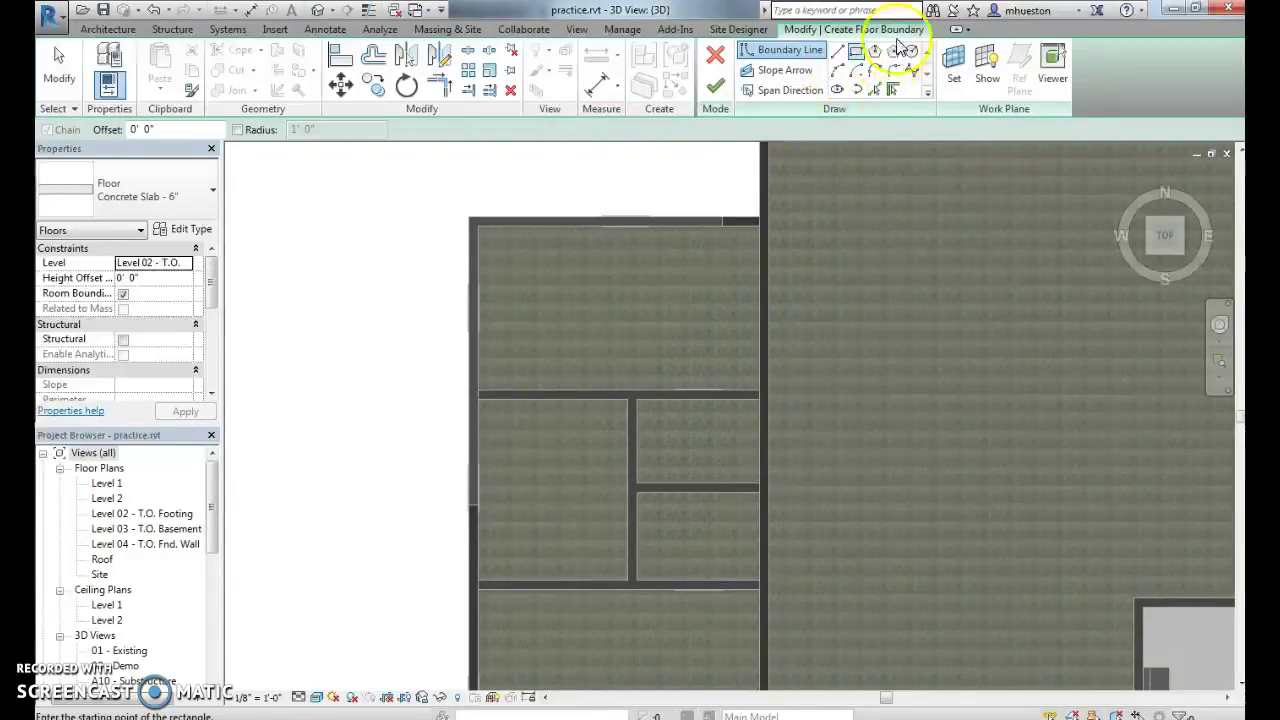
pyautogui.moveTo(672, 288); pyautogui.dragTo(608, 232, button='middle')
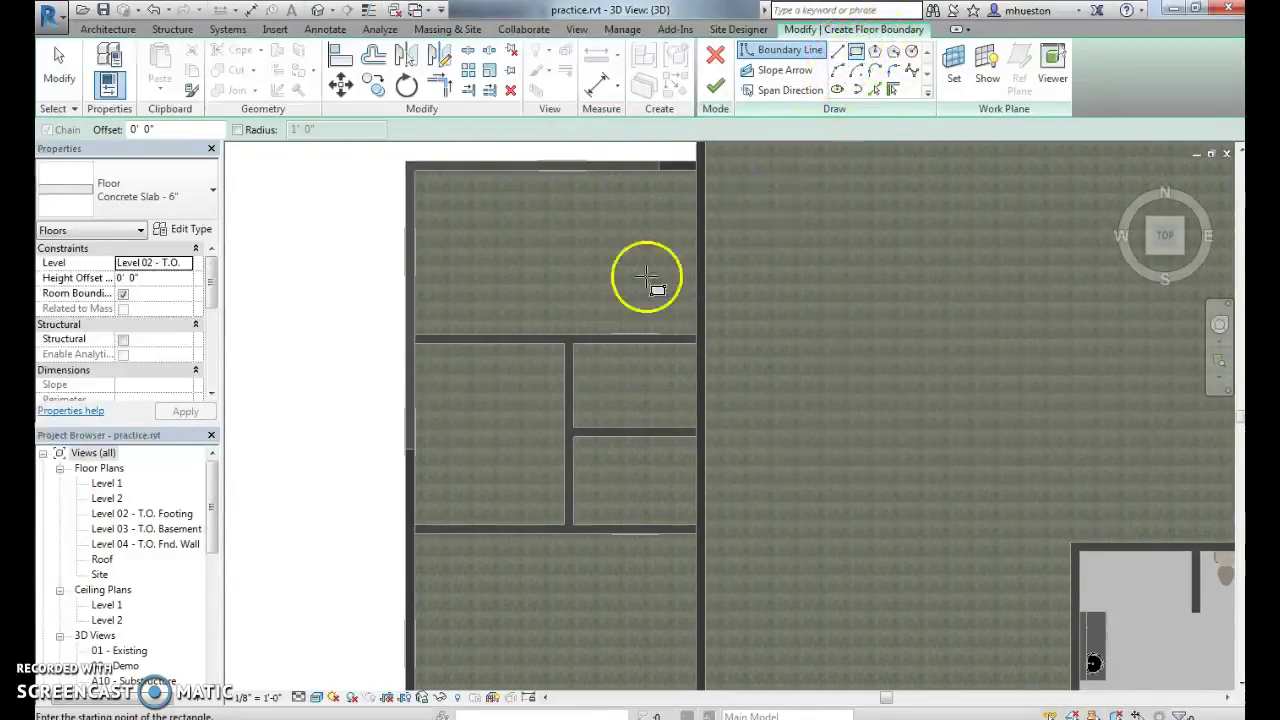
pyautogui.scroll(2, 443, 357)
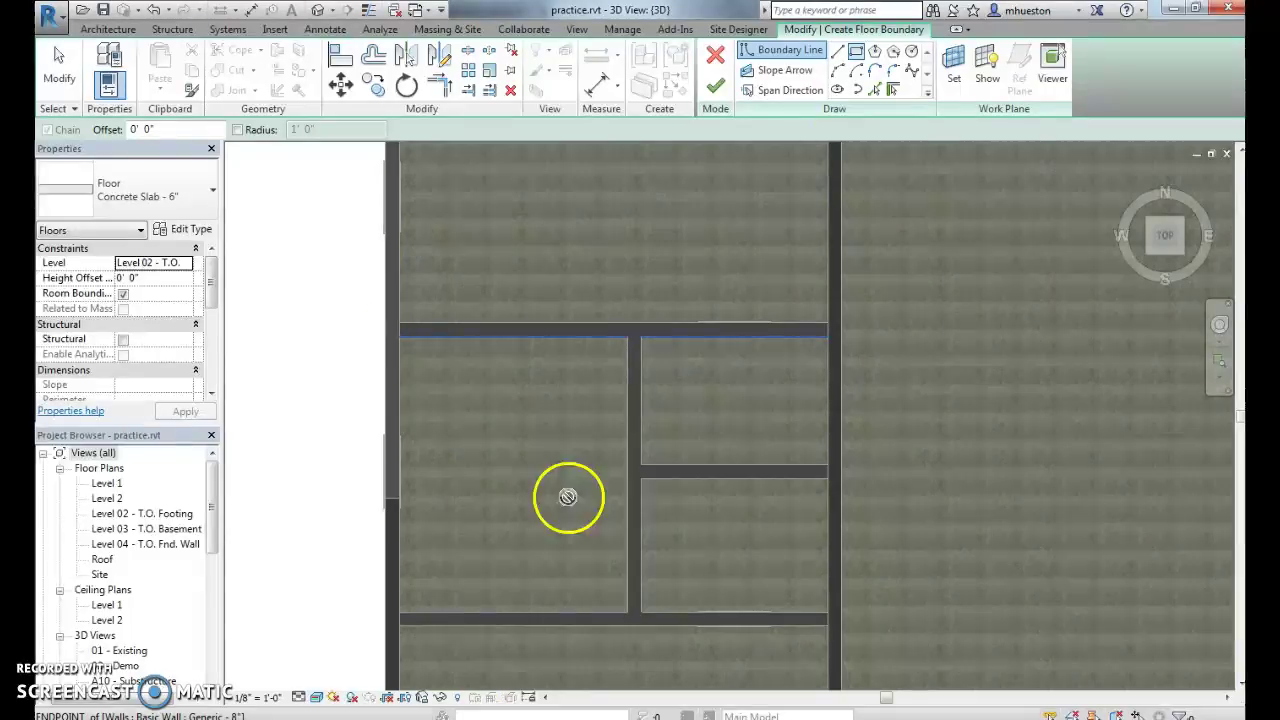
pyautogui.click(400, 337)
pyautogui.click(628, 610)
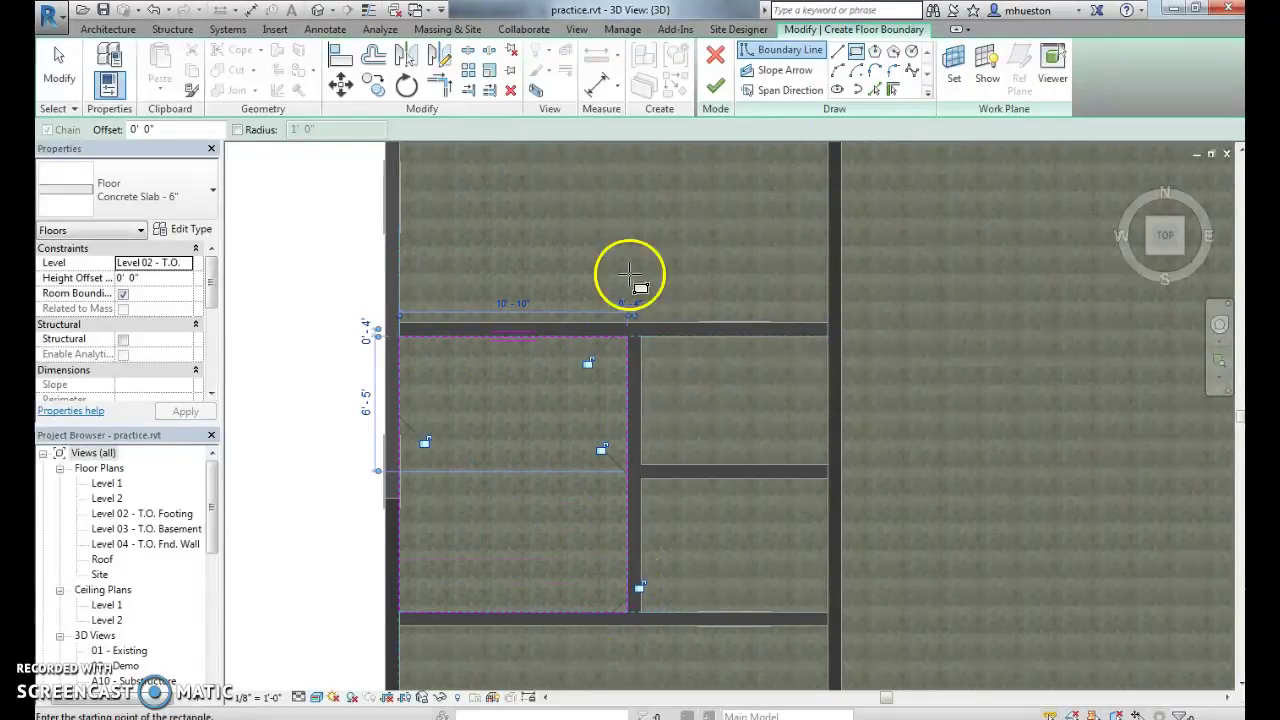
pyautogui.click(716, 88)
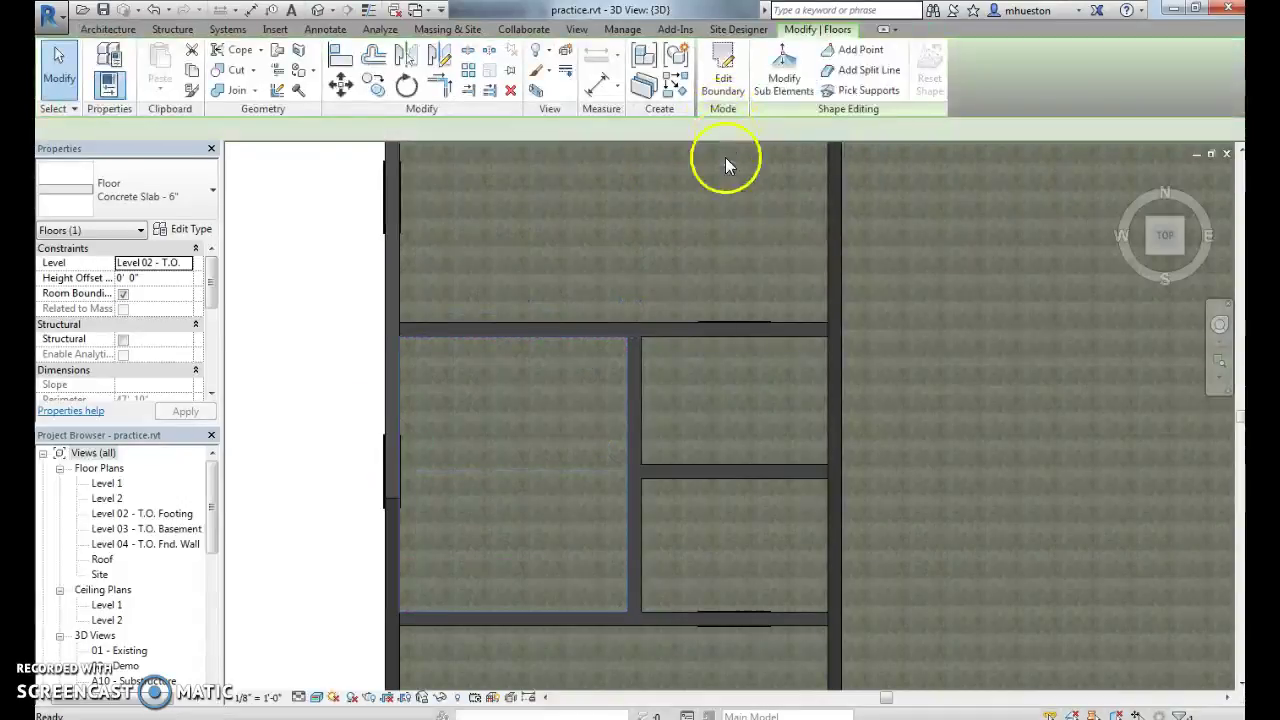
# - Examine the new floor slab in 3D and its position relative to the house's exterior walls
pyautogui.keyDown('shift'); pyautogui.moveTo(626, 445); pyautogui.dragTo(771, 214, button='middle'); pyautogui.keyUp('shift')
pyautogui.keyDown('shift'); pyautogui.moveTo(782, 347); pyautogui.dragTo(700, 371, button='middle'); pyautogui.keyUp('shift')
pyautogui.click(1014, 543)
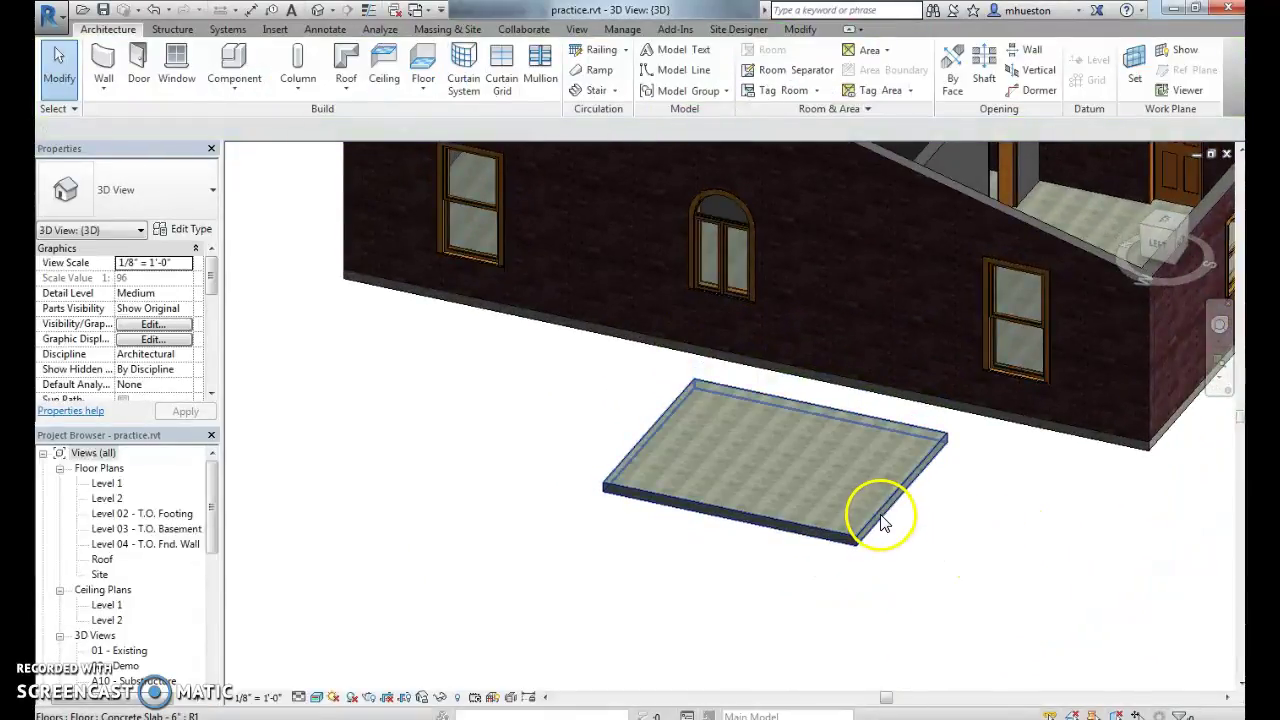
pyautogui.click(882, 521)
pyautogui.click(1014, 509)
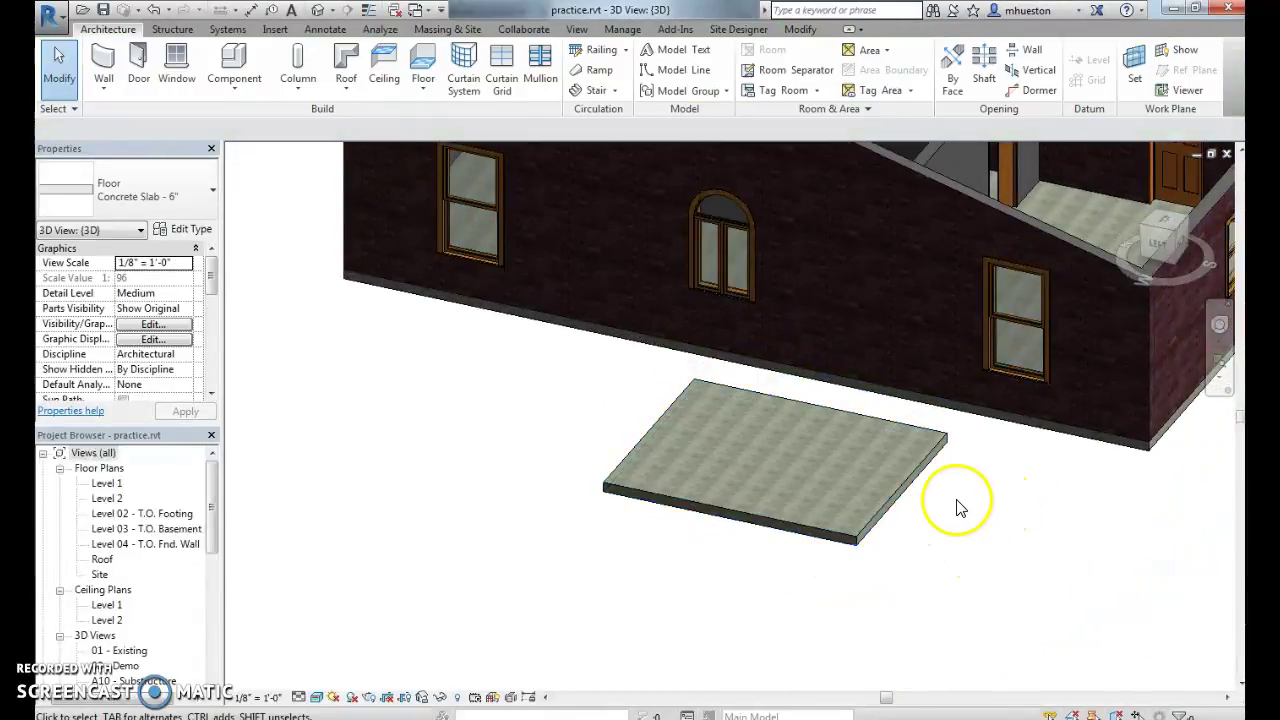
pyautogui.keyDown('shift'); pyautogui.moveTo(946, 514); pyautogui.dragTo(888, 488, button='middle'); pyautogui.keyUp('shift')
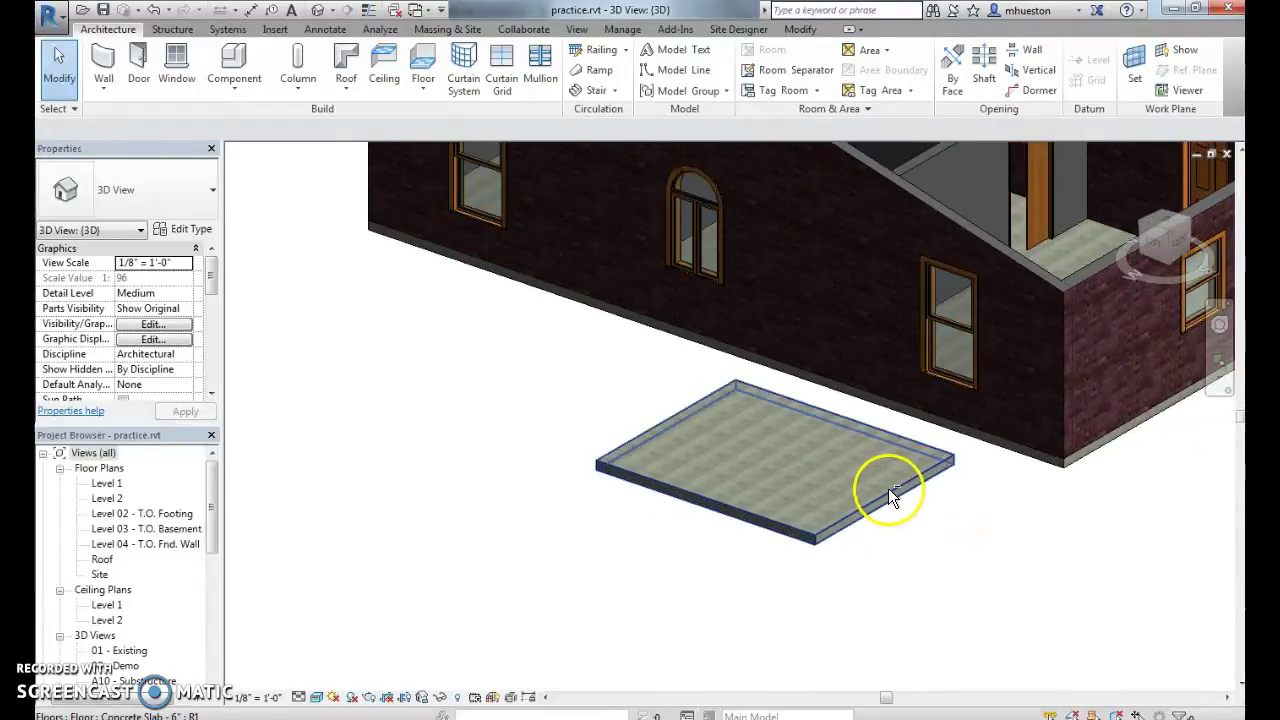
pyautogui.scroll(5, 771, 537)
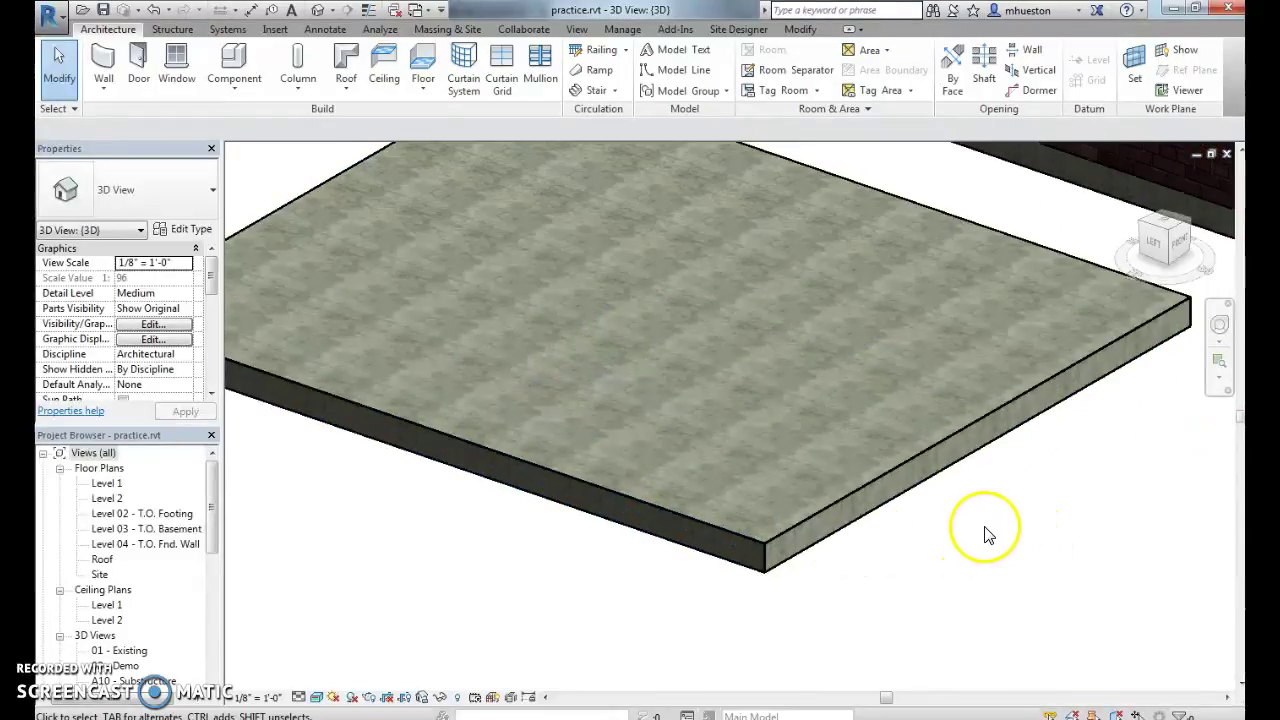
# - Duplicate the new slab's floor type under the name Bathroom Floor 1
pyautogui.click(820, 509)
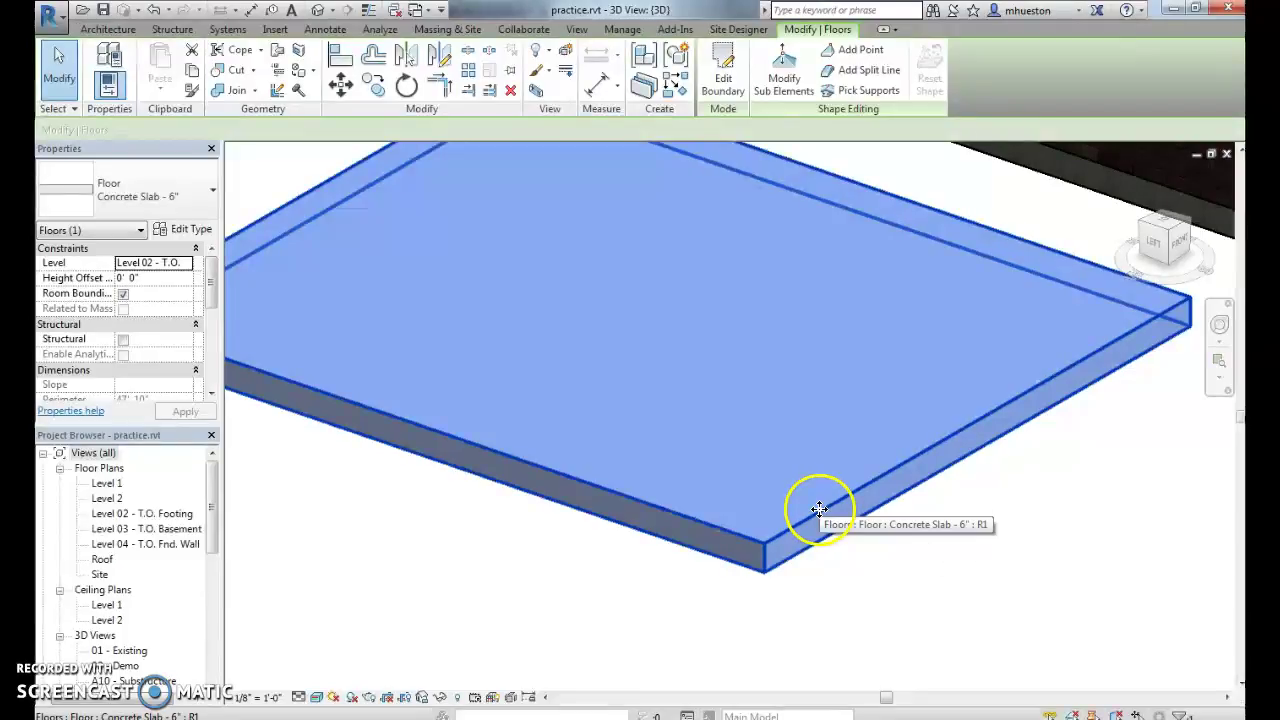
pyautogui.click(192, 231)
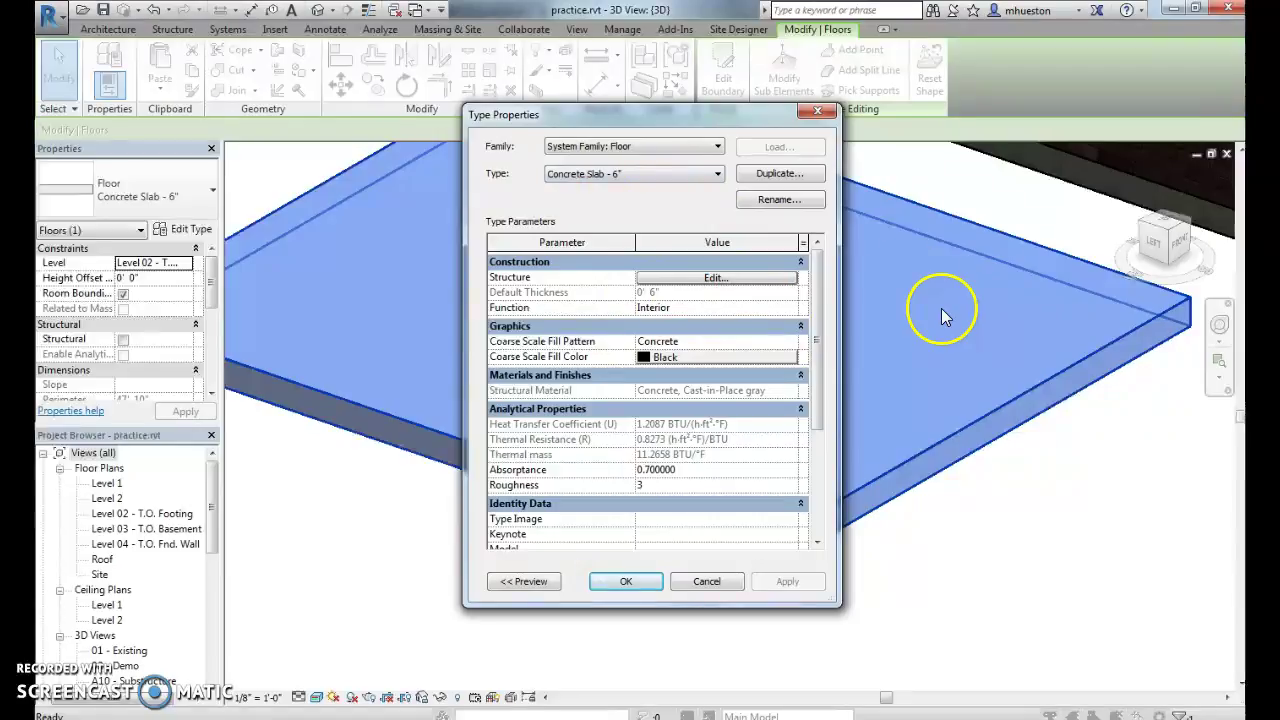
pyautogui.click(796, 180)
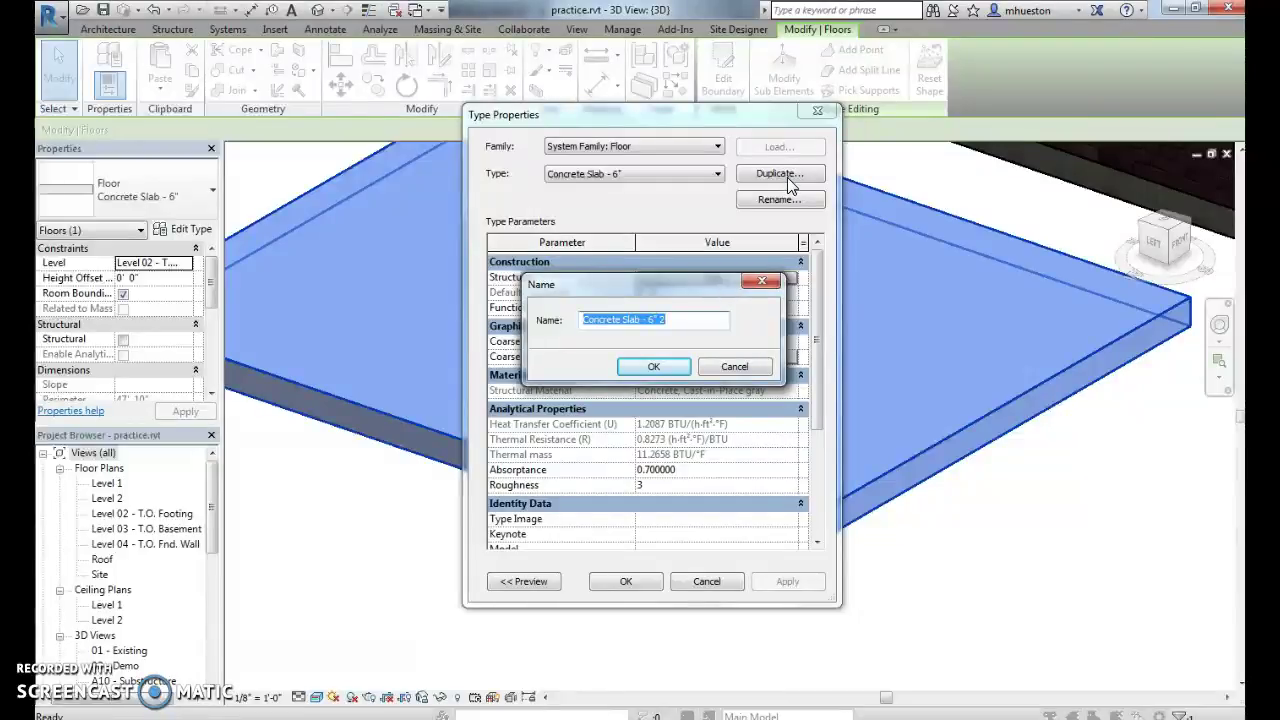
pyautogui.write('Bathro')
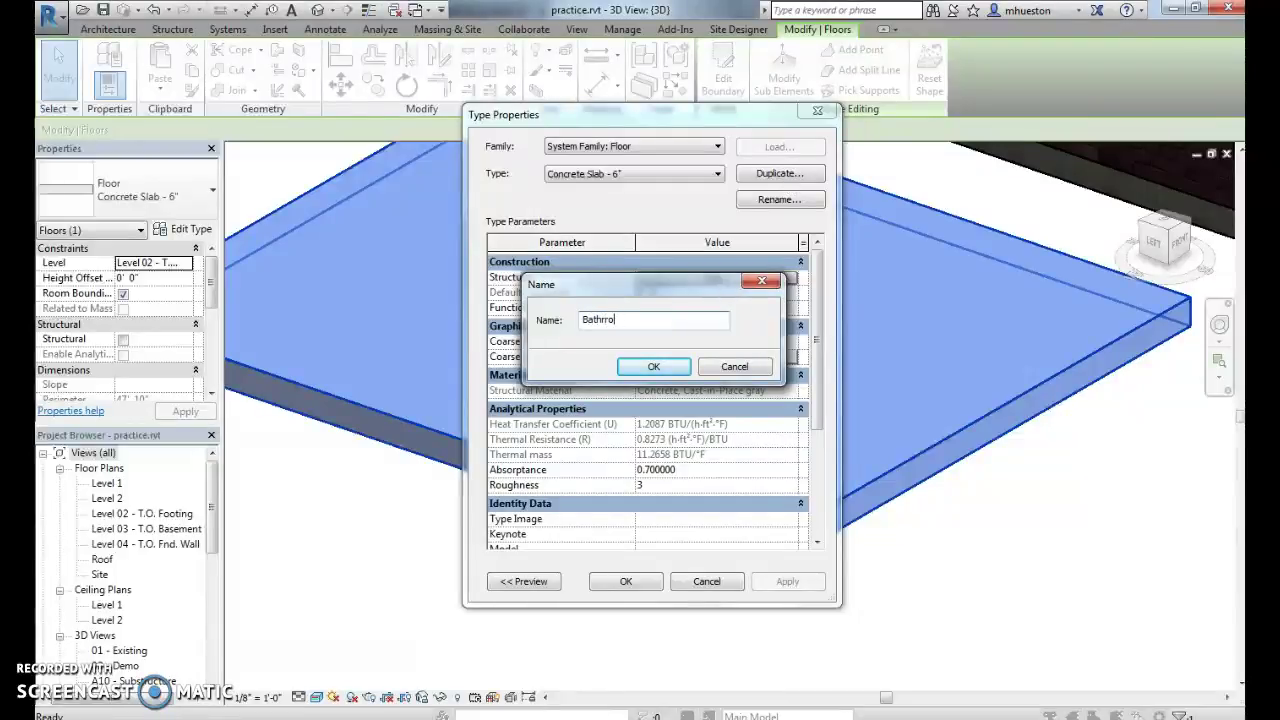
pyautogui.write('om Floor 1')
pyautogui.click(654, 366)
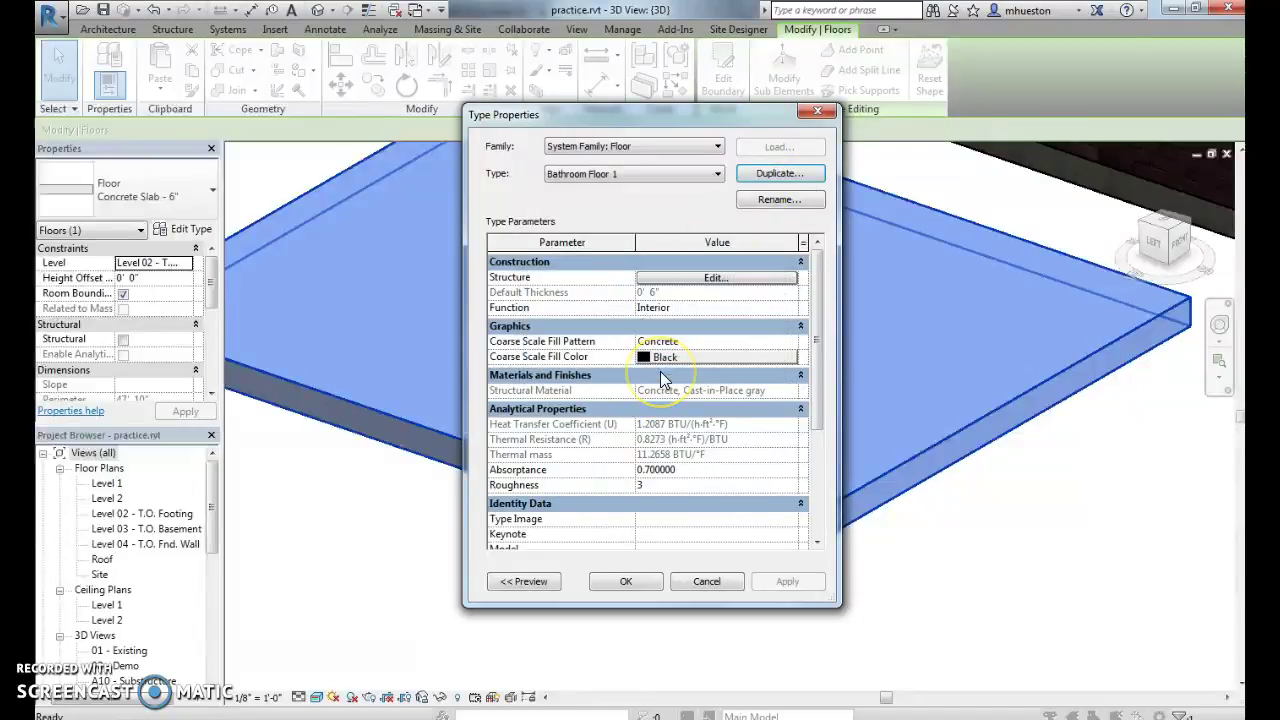
# - Open the material choice for the Structure [1] layer of Bathroom Floor 1 and create a new material
pyautogui.click(730, 285)
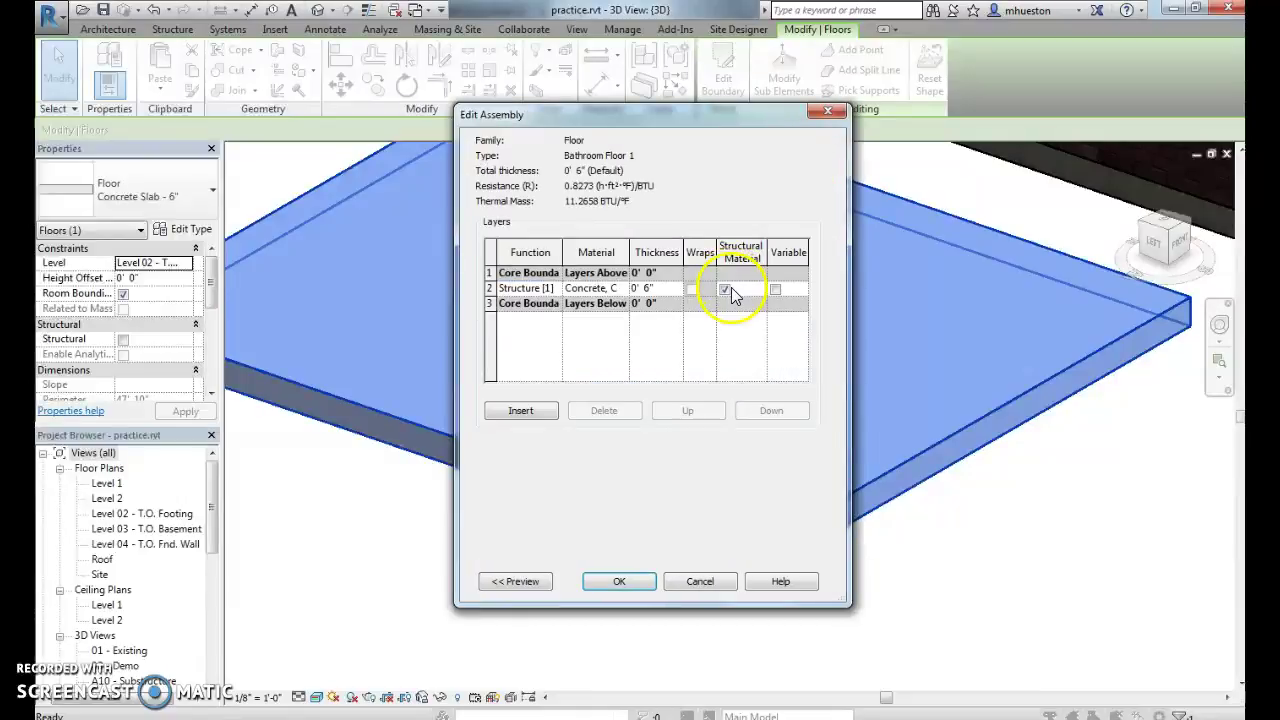
pyautogui.click(622, 288)
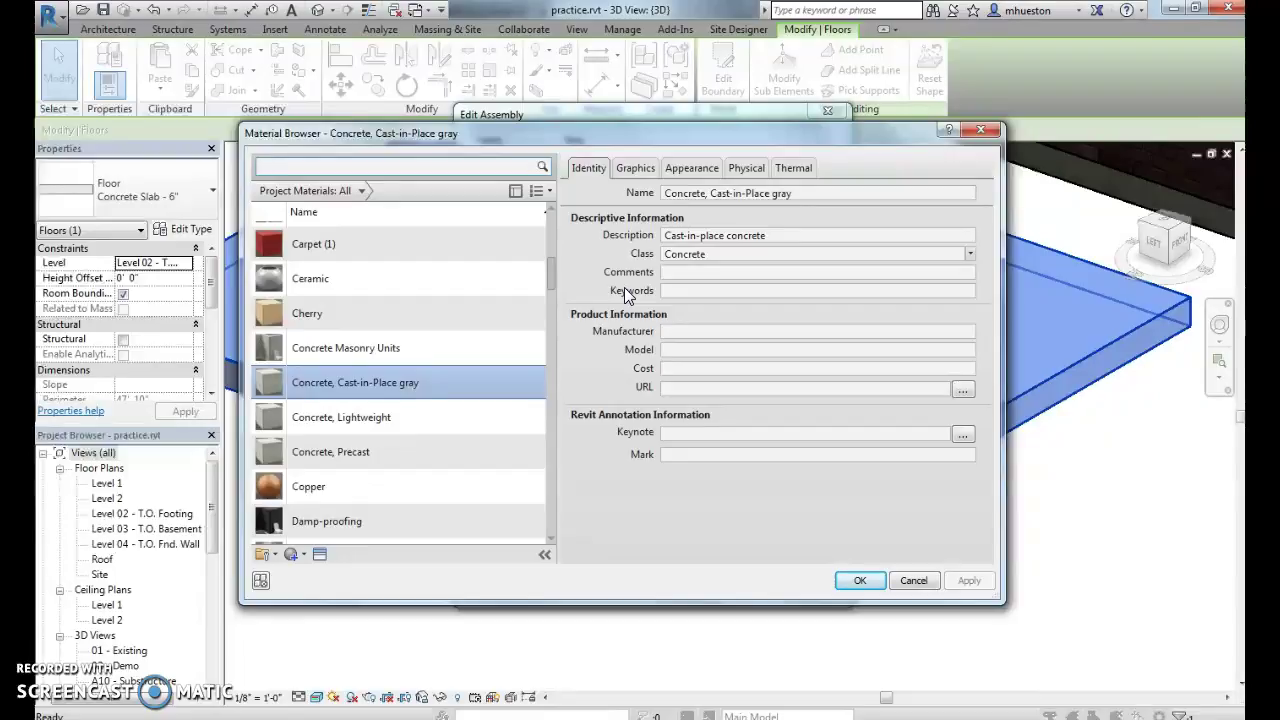
pyautogui.moveTo(550, 266); pyautogui.dragTo(543, 515)
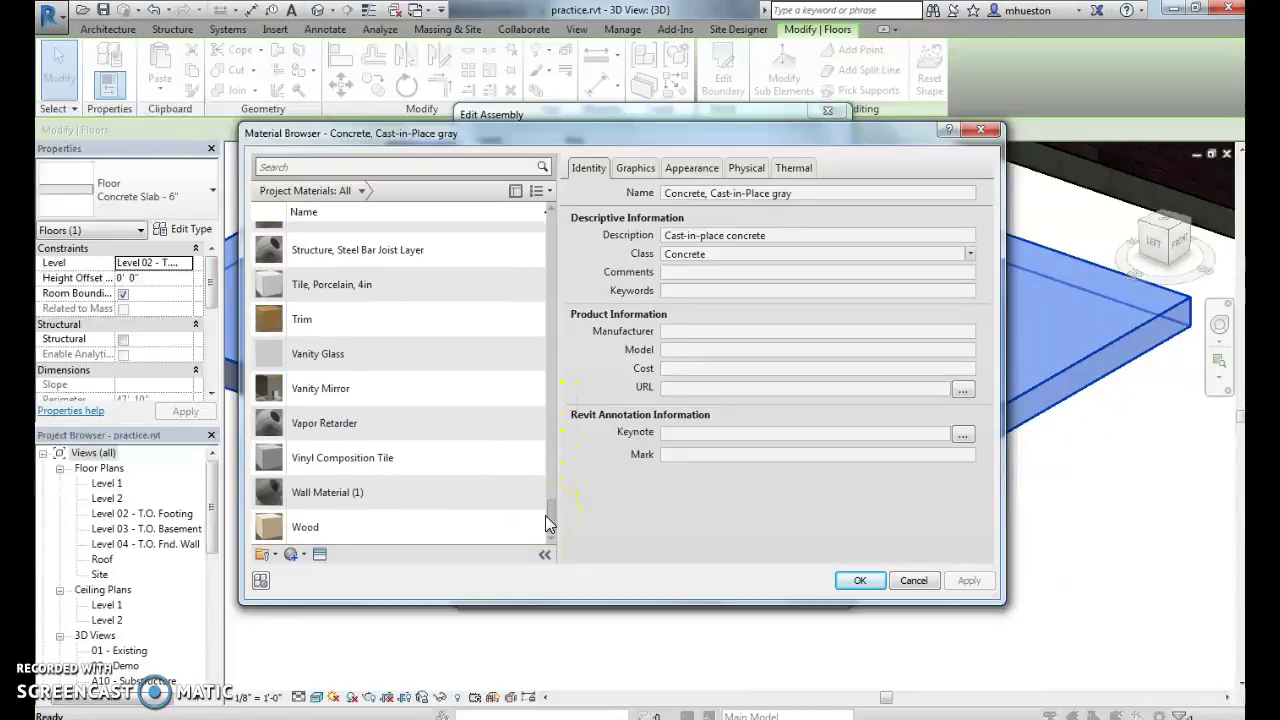
pyautogui.click(296, 556)
pyautogui.moveTo(295, 562); pyautogui.dragTo(348, 578)
pyautogui.click(348, 578)
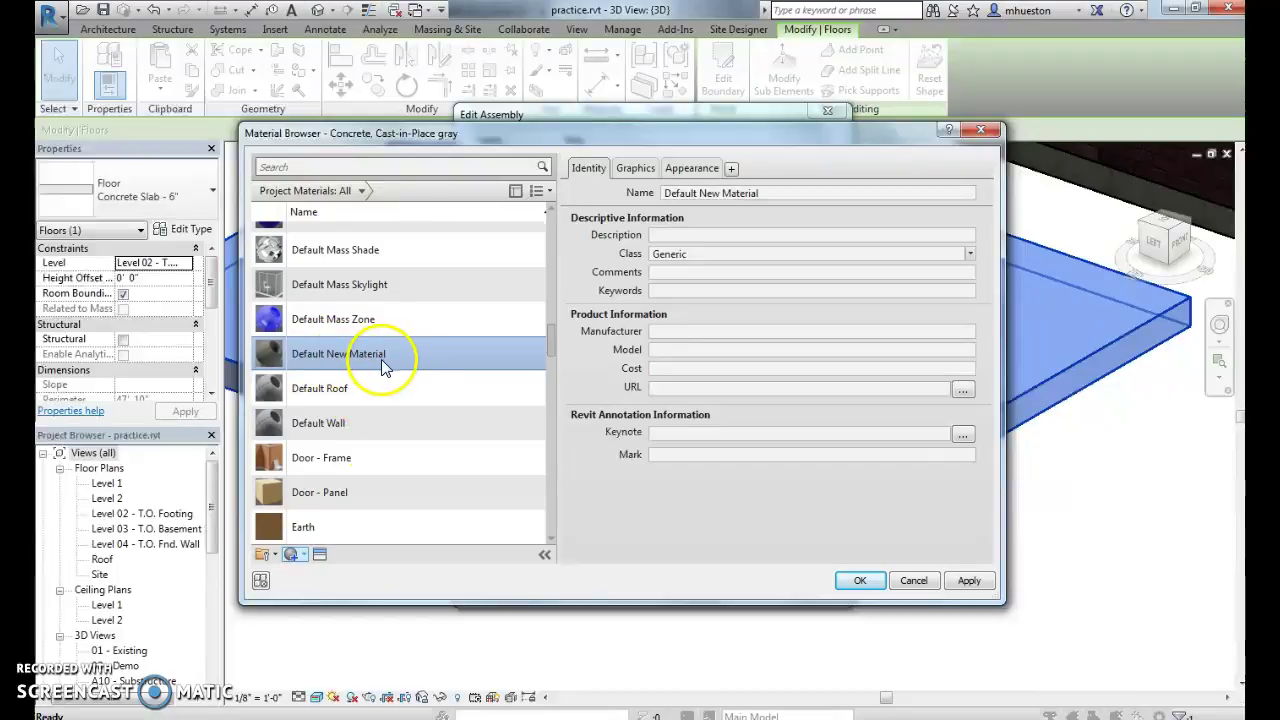
# - Rename the new default material as Bathroom Floor Tile 18"
pyautogui.rightClick(374, 360)
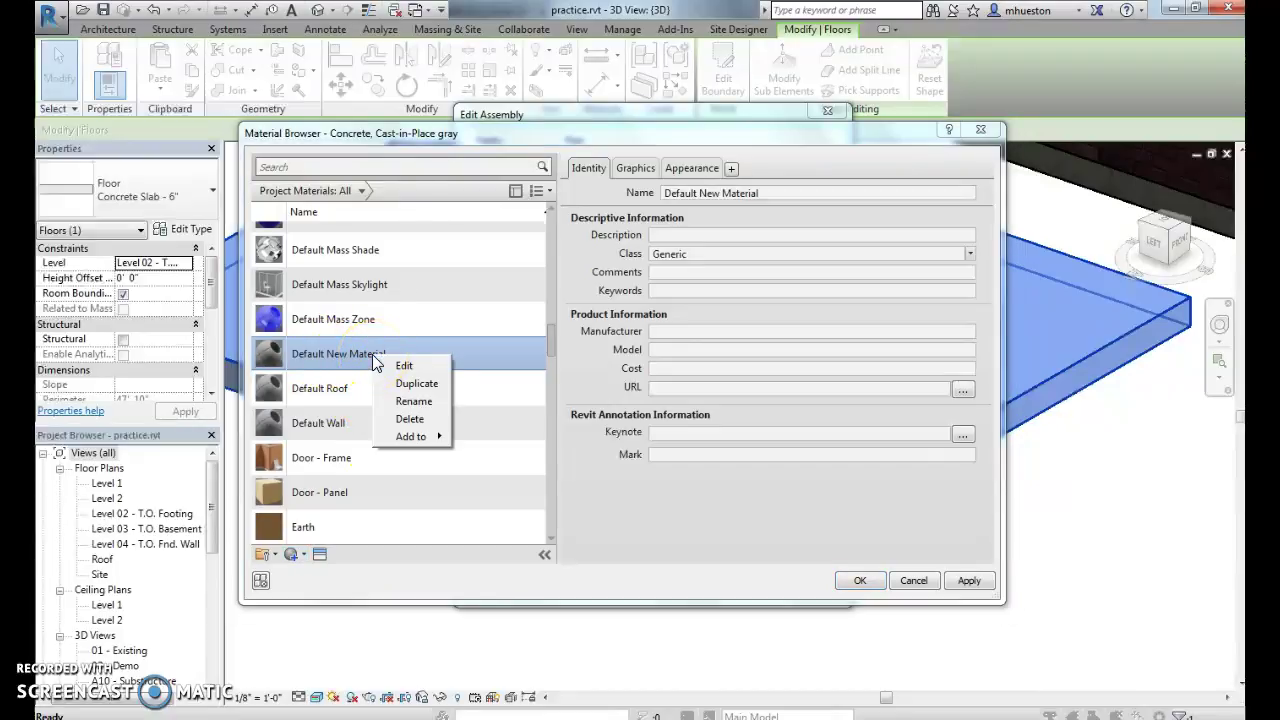
pyautogui.click(420, 401)
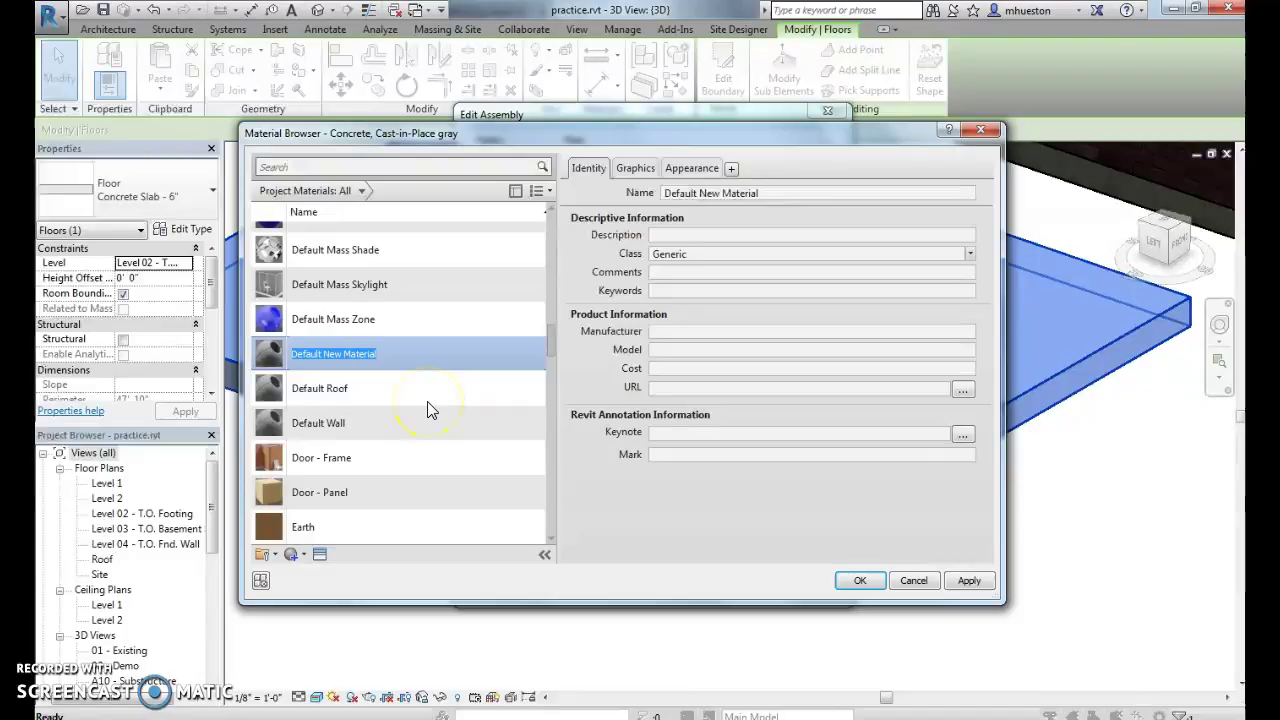
pyautogui.write('Ba')
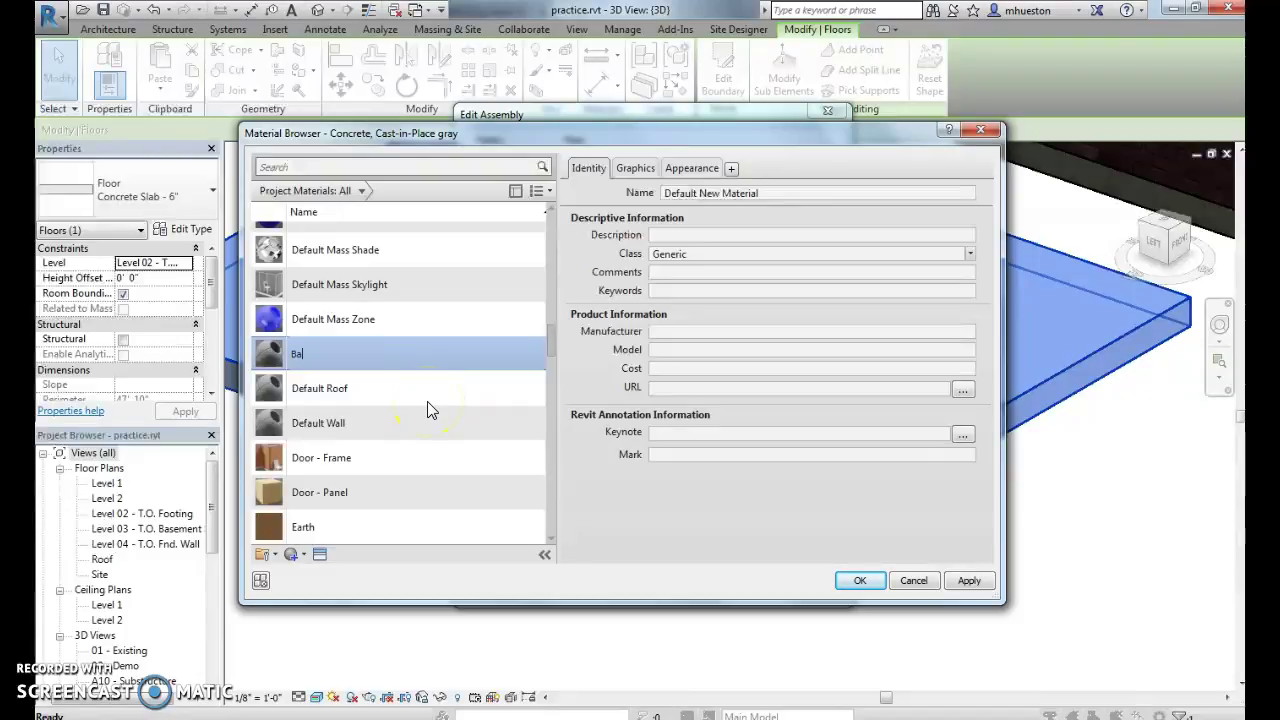
pyautogui.write('thro')
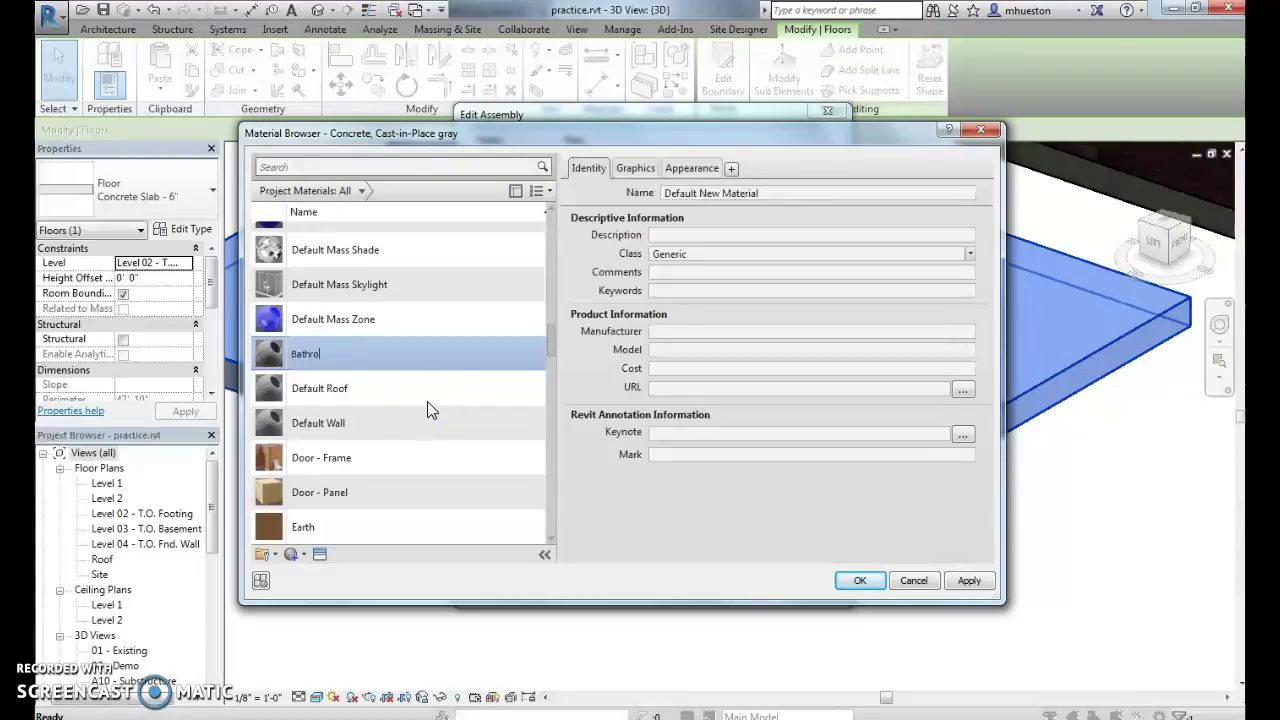
pyautogui.write('om Floor')
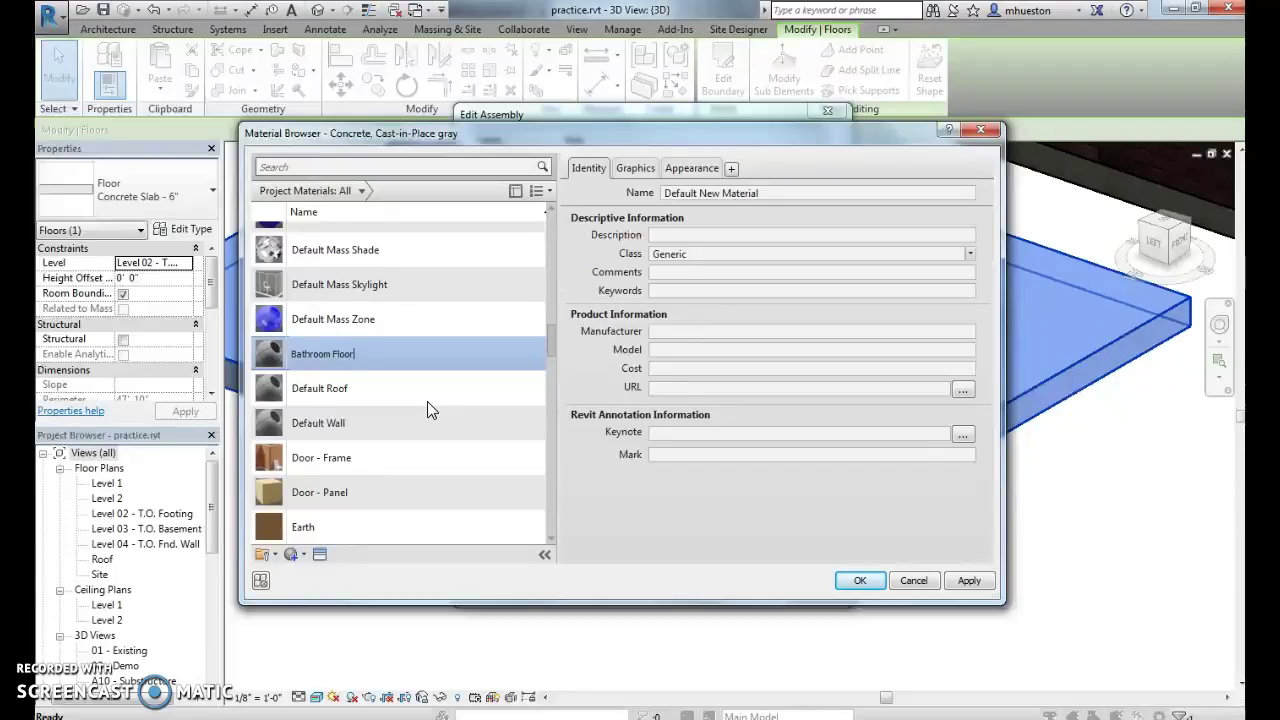
pyautogui.write(' Tile 18"')
pyautogui.click(372, 380)
pyautogui.click(391, 250)
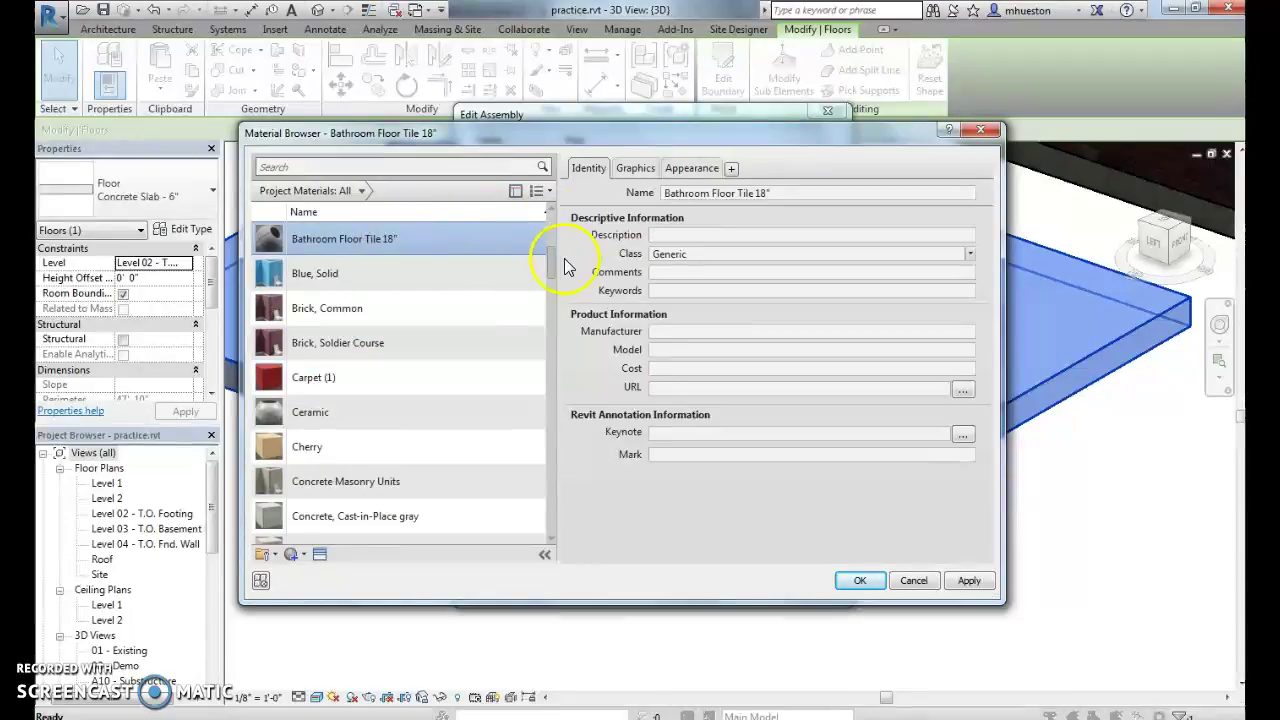
# - Enable Use Render Appearance for the tile material's shading and load ft1.jpg from the Desktop as its appearance image
pyautogui.click(637, 168)
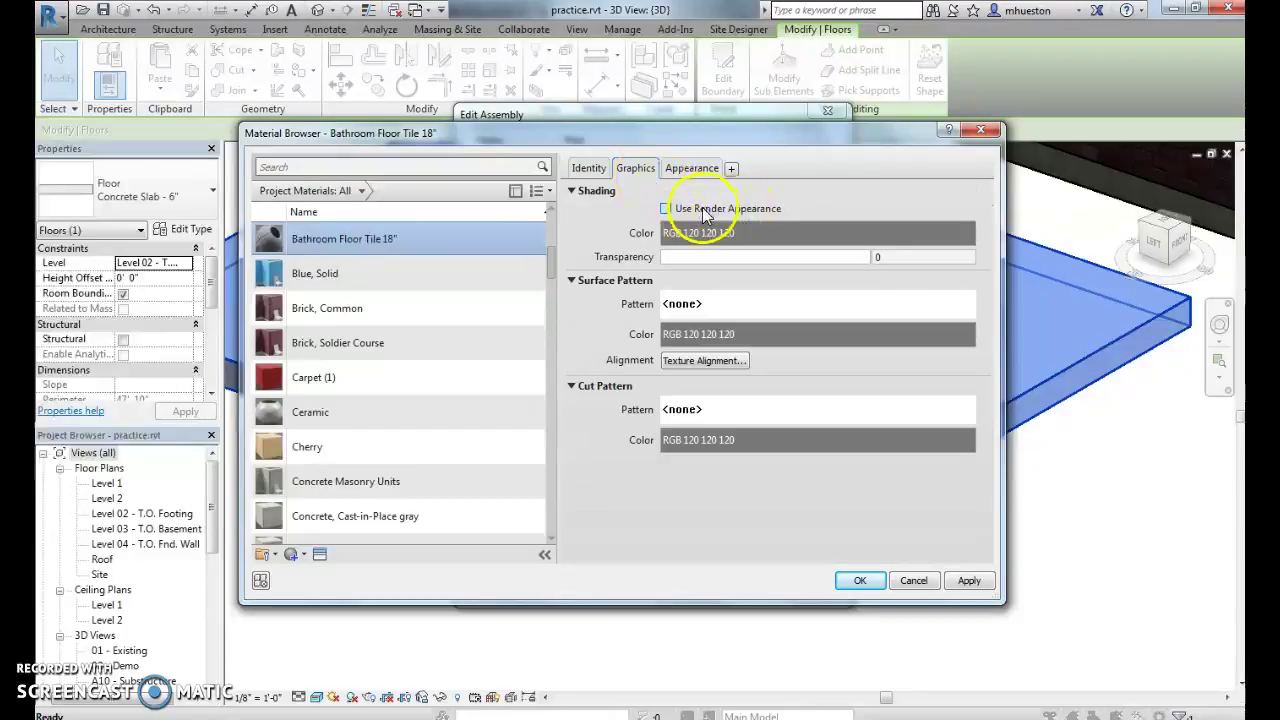
pyautogui.click(697, 210)
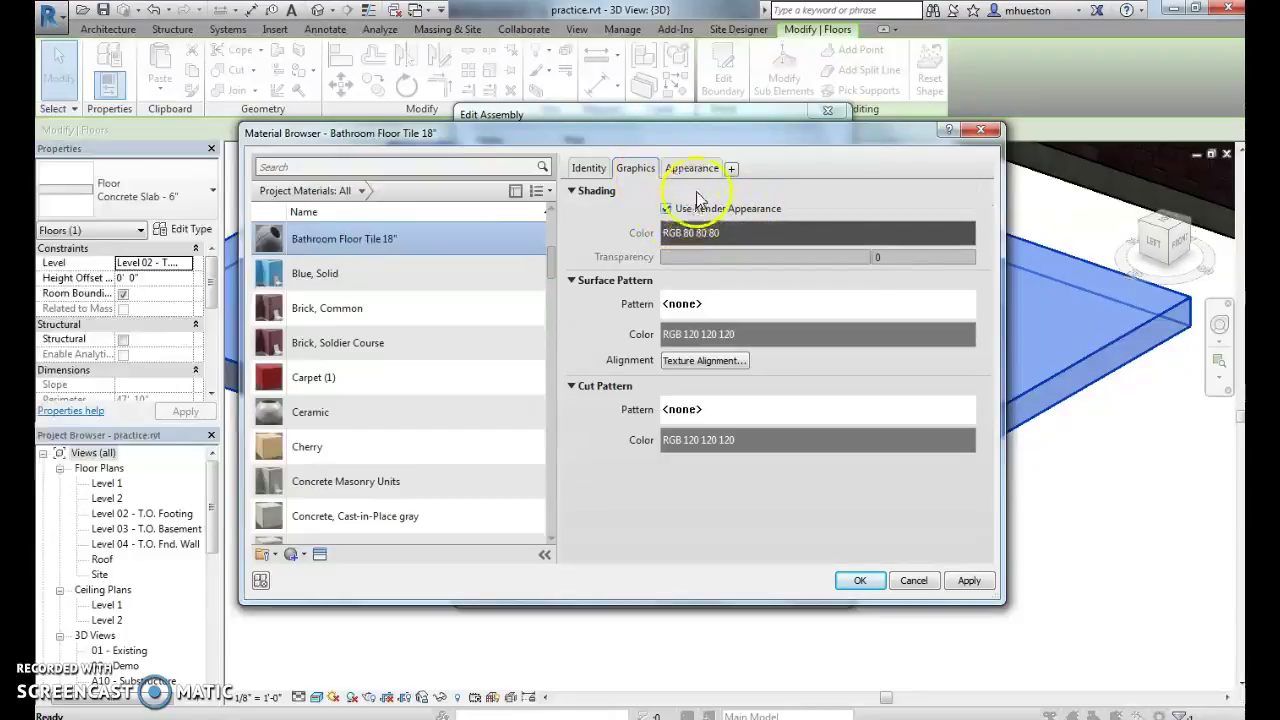
pyautogui.click(704, 173)
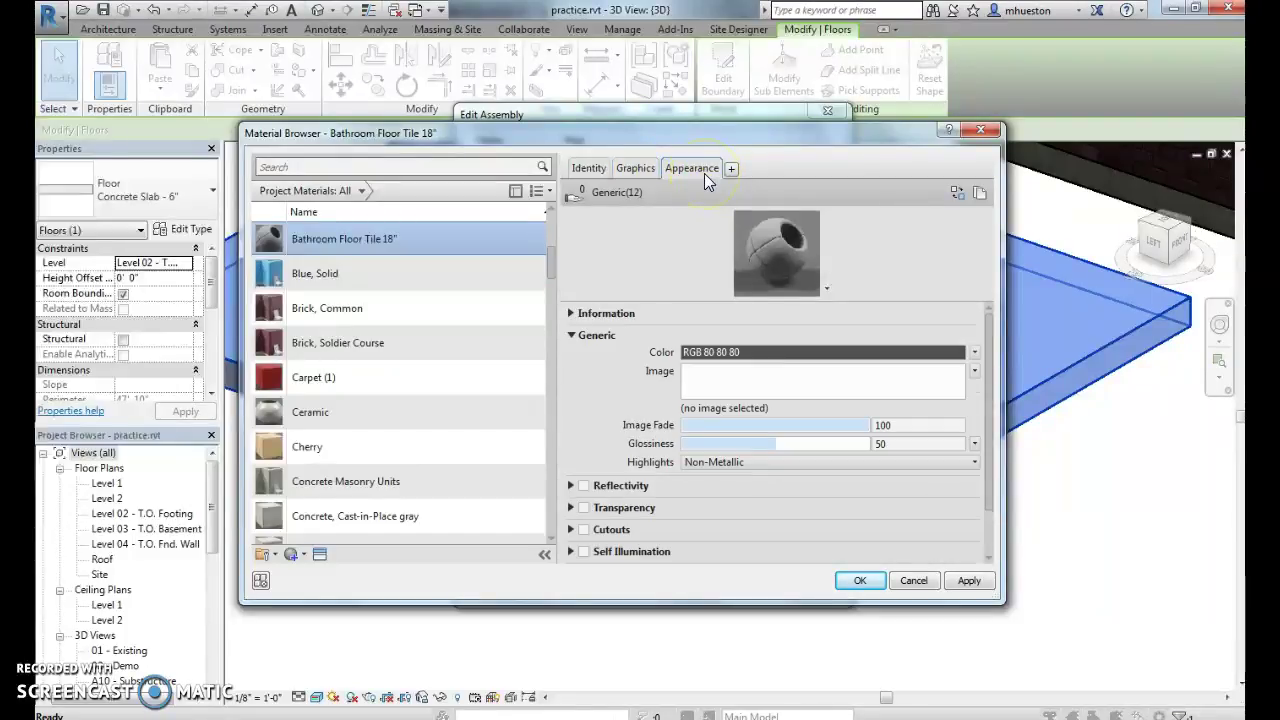
pyautogui.click(710, 389)
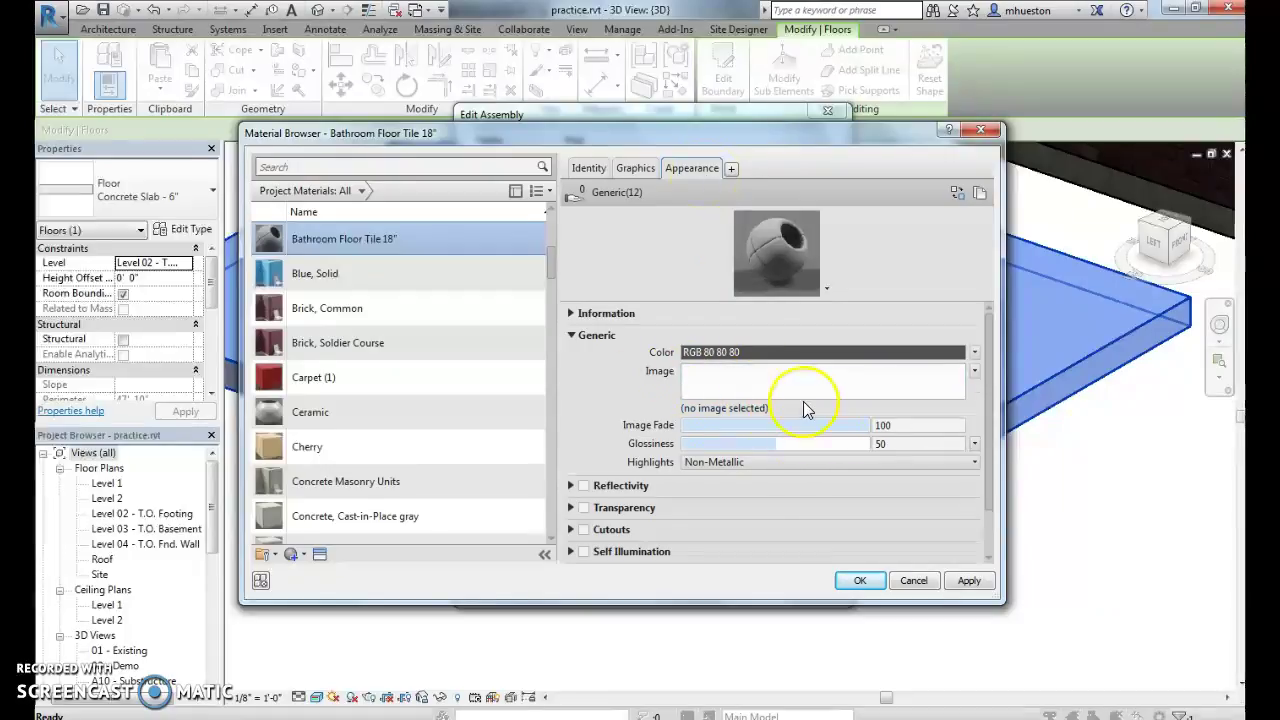
pyautogui.click(887, 396)
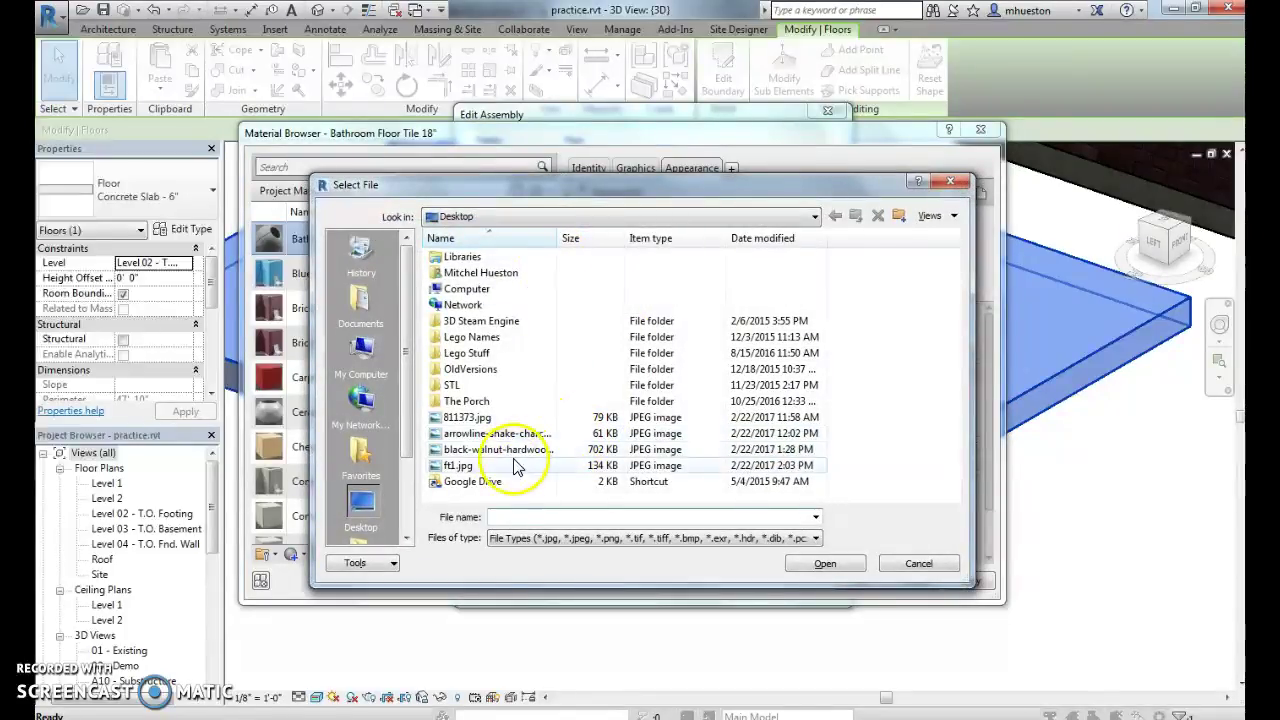
pyautogui.click(479, 465)
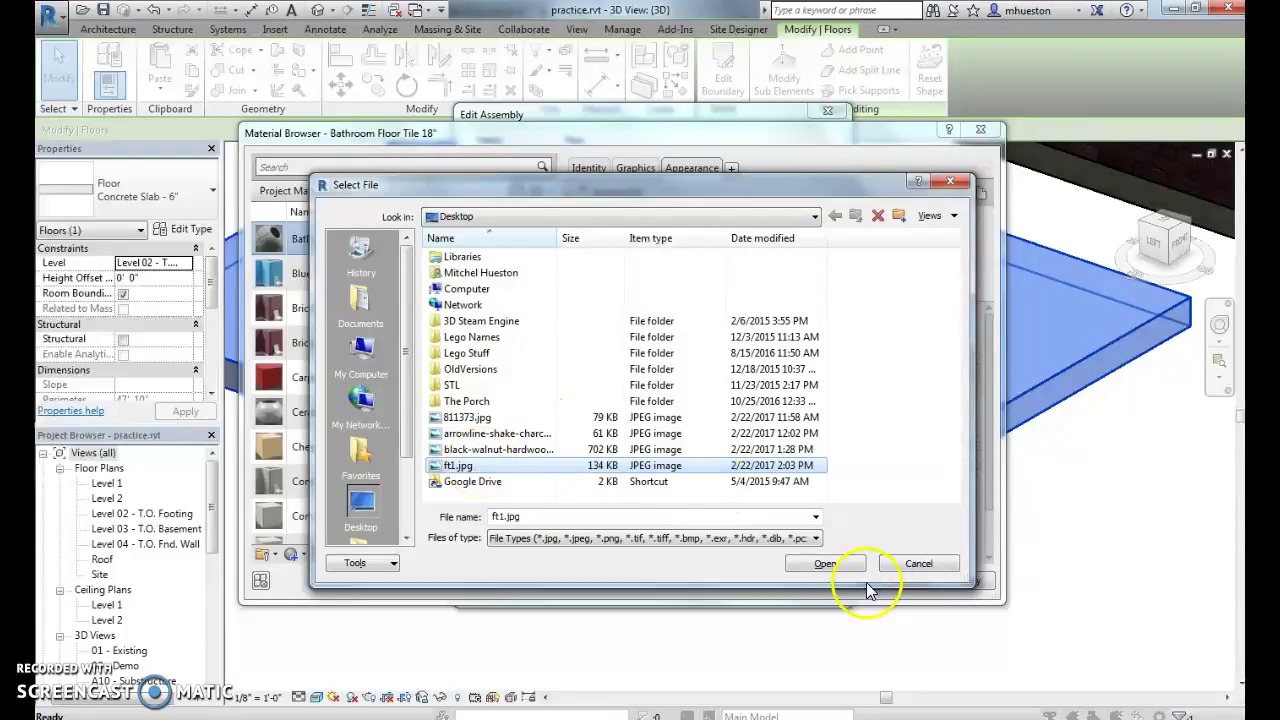
pyautogui.click(843, 568)
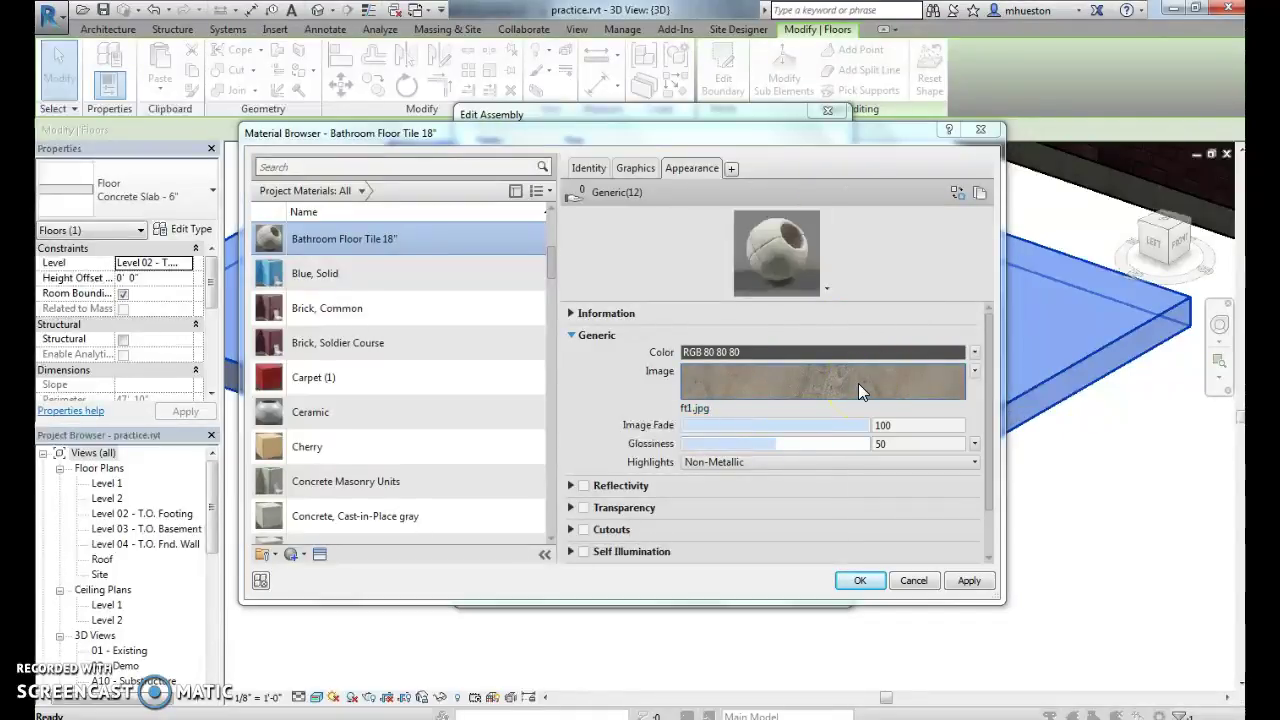
# - Set the tile image's sample size to 1'-6" wide by 1'-6" high
pyautogui.click(858, 383)
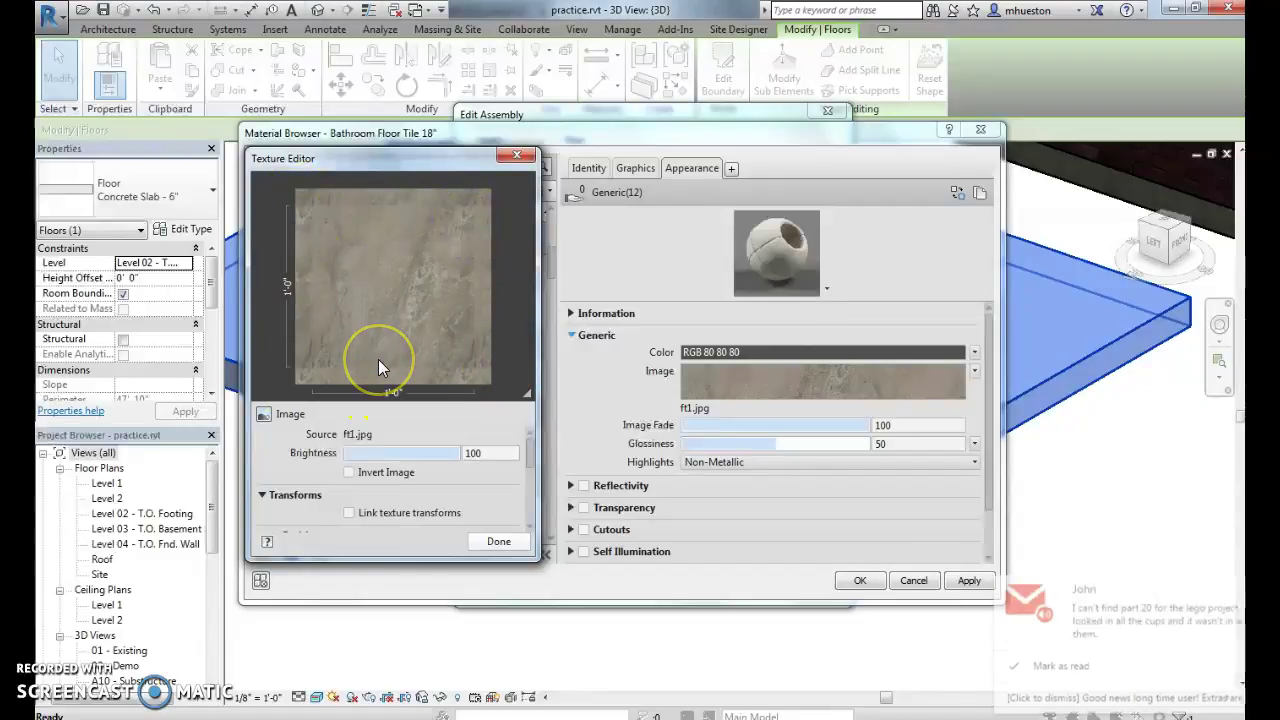
pyautogui.click(1227, 586)
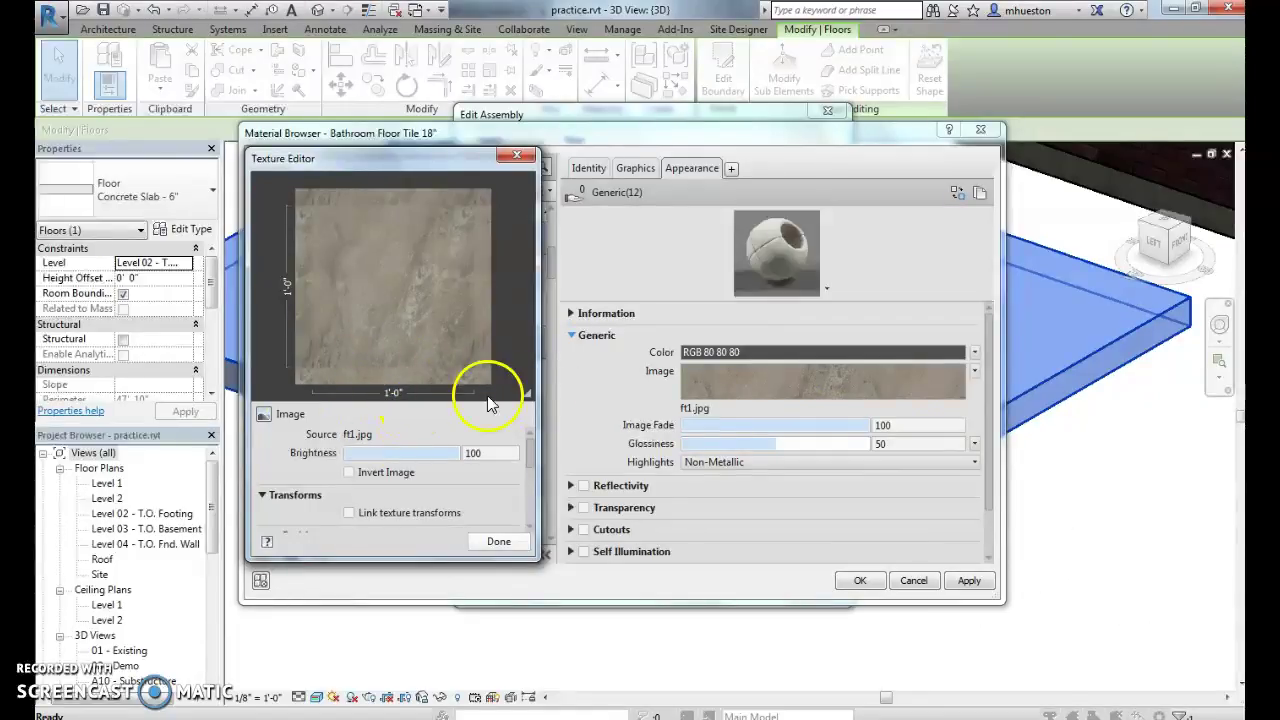
pyautogui.moveTo(533, 456); pyautogui.dragTo(523, 492)
pyautogui.doubleClick(383, 481)
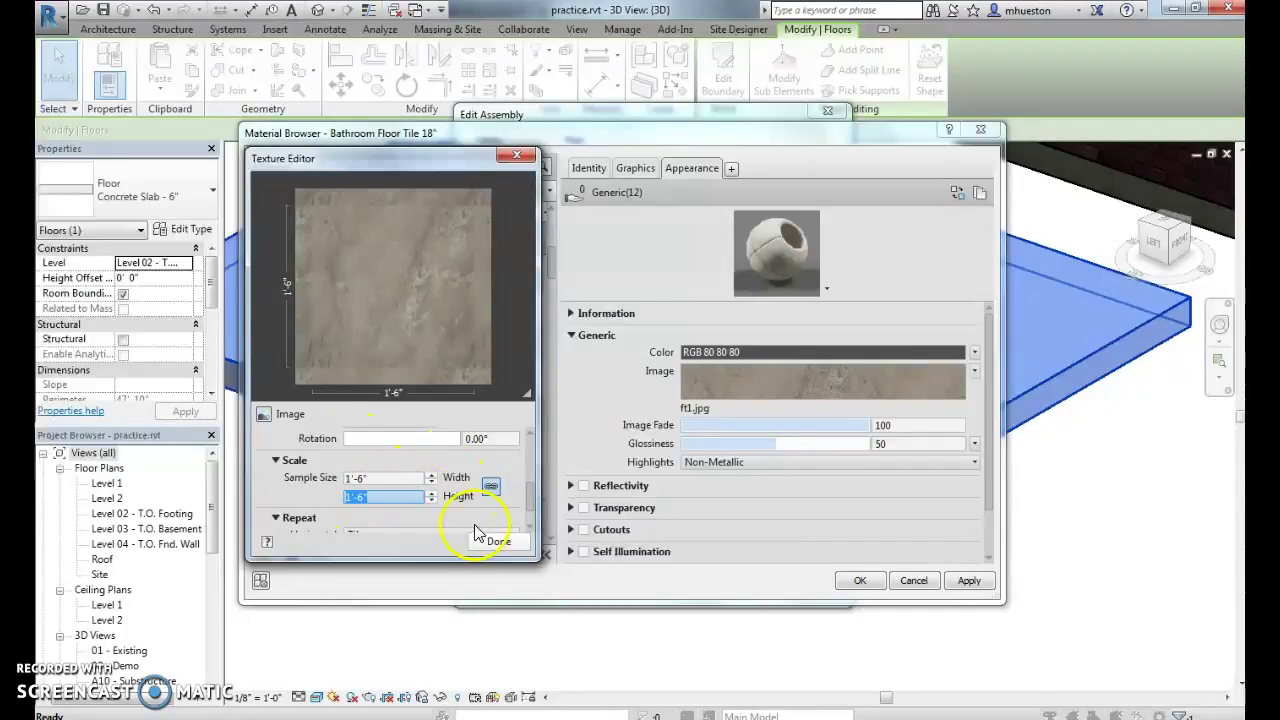
pyautogui.click(502, 541)
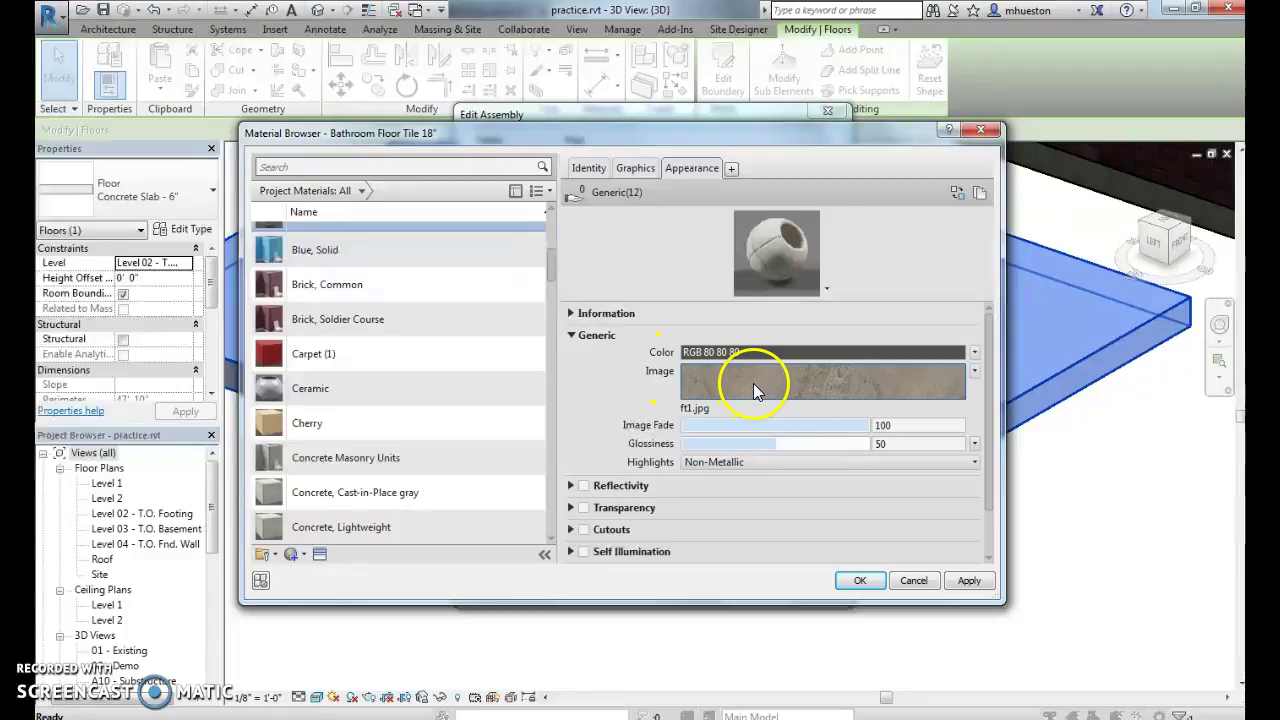
# - Apply the Bathroom Floor Tile 18" material to the Structure [1] layer and assign the Bathroom Floor 1 type to the slab
pyautogui.click(967, 581)
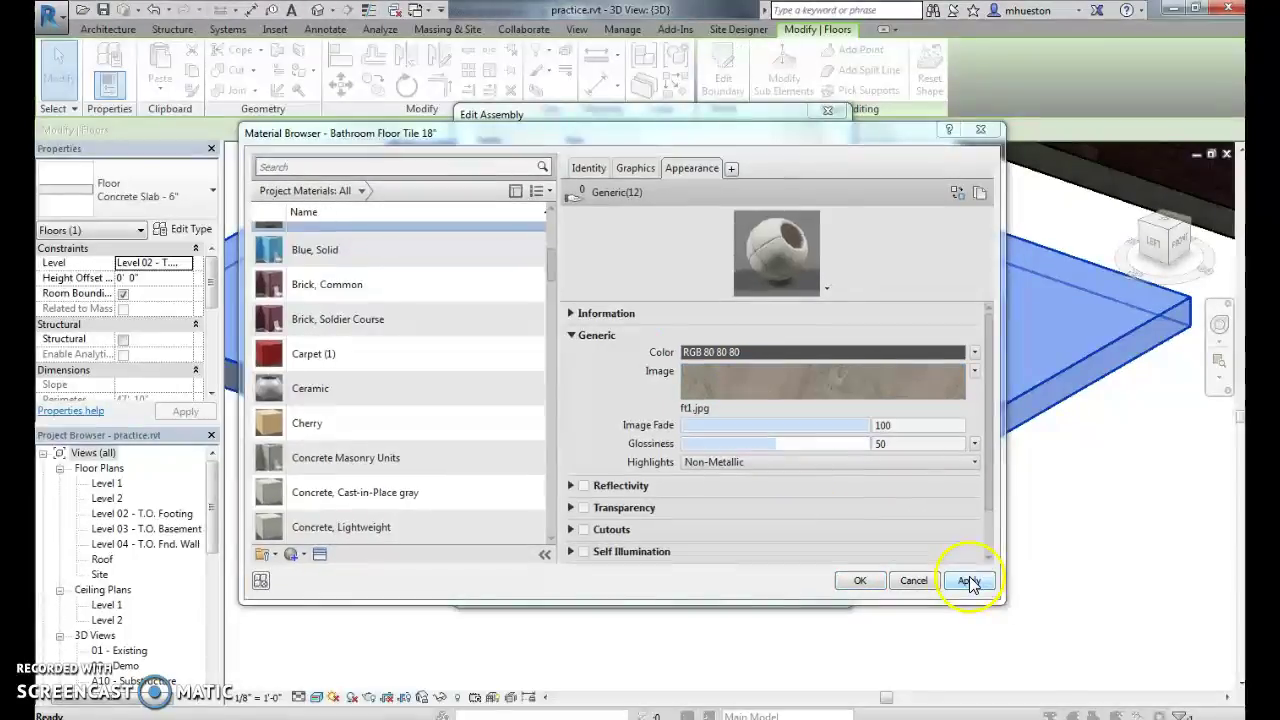
pyautogui.click(862, 581)
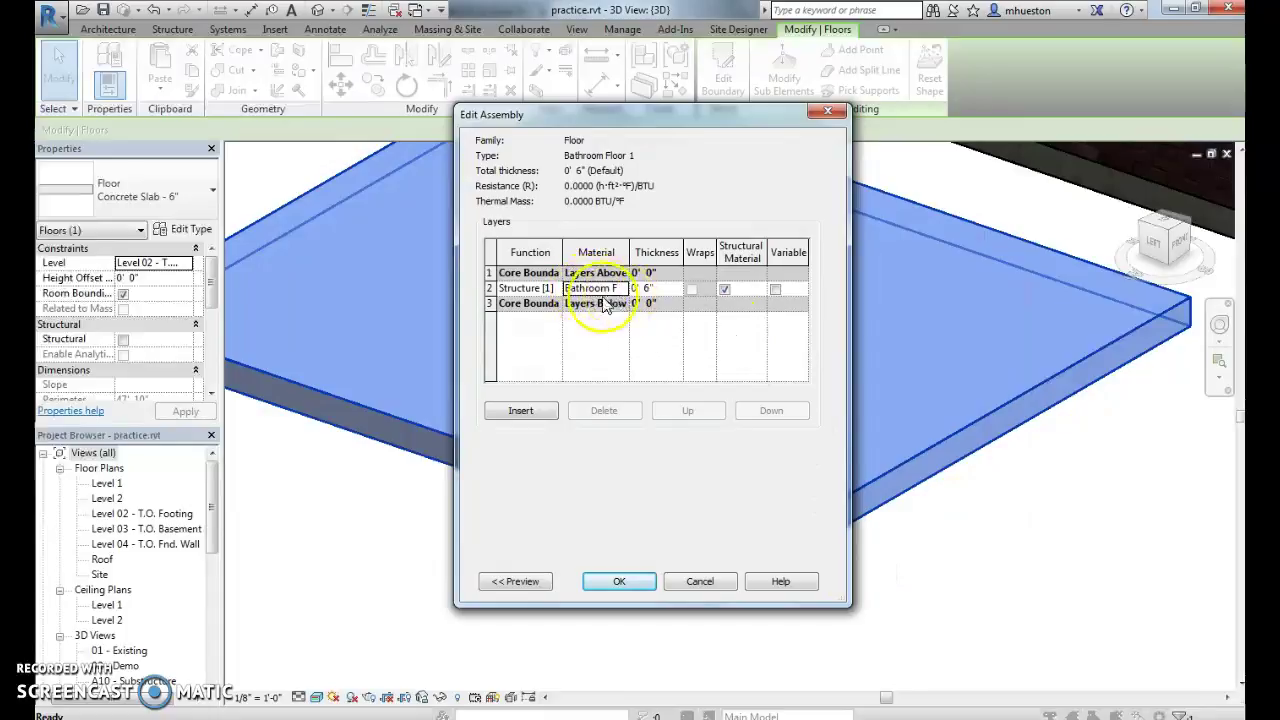
pyautogui.click(603, 580)
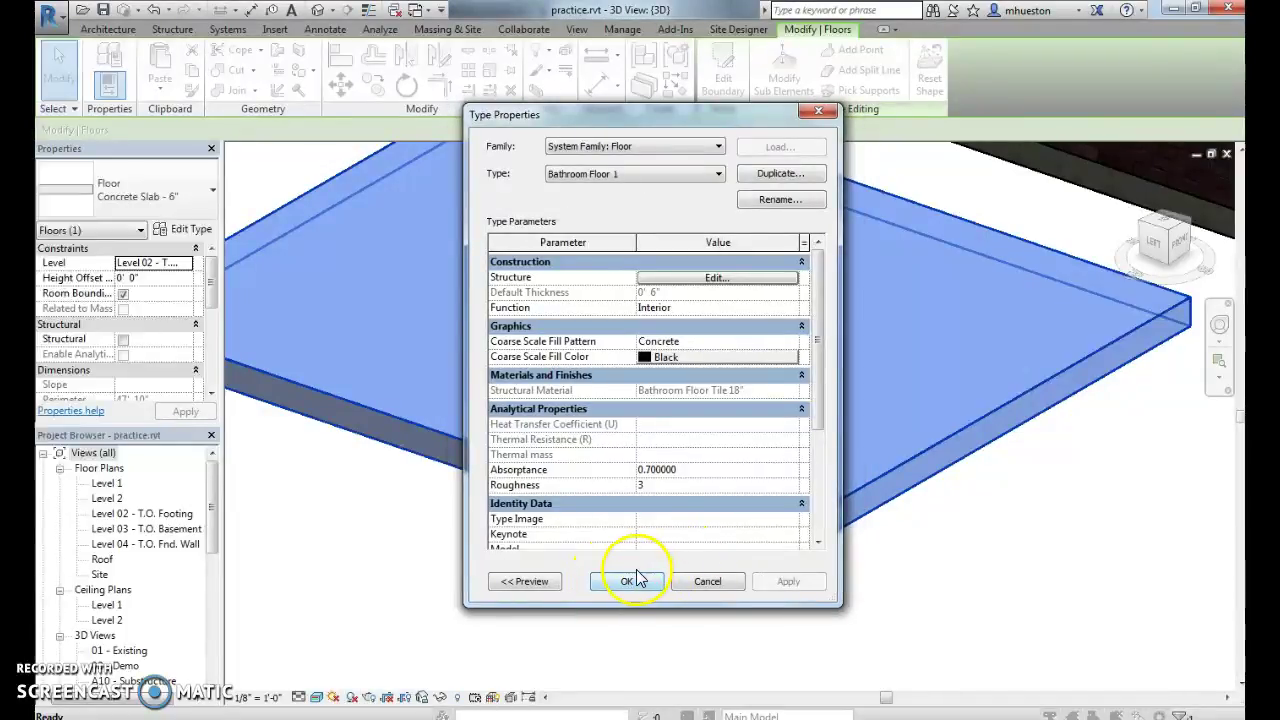
pyautogui.click(627, 582)
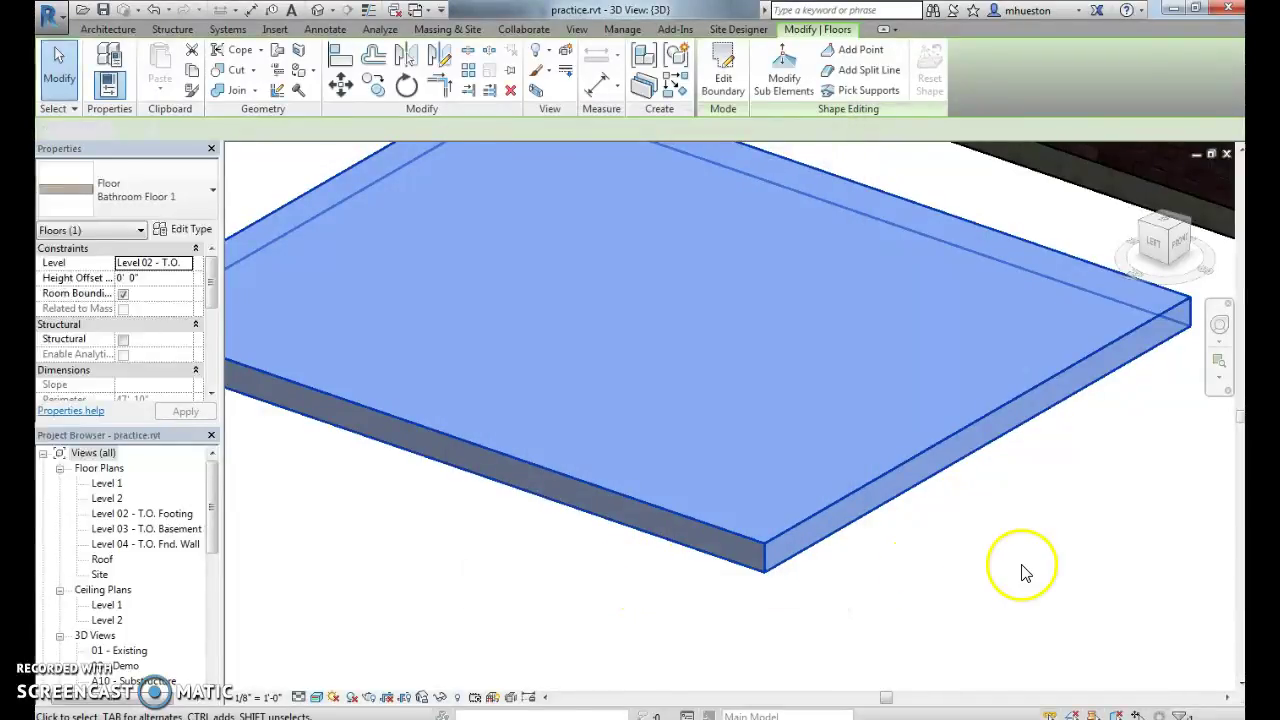
pyautogui.click(1023, 571)
pyautogui.scroll(-2, 987, 517)
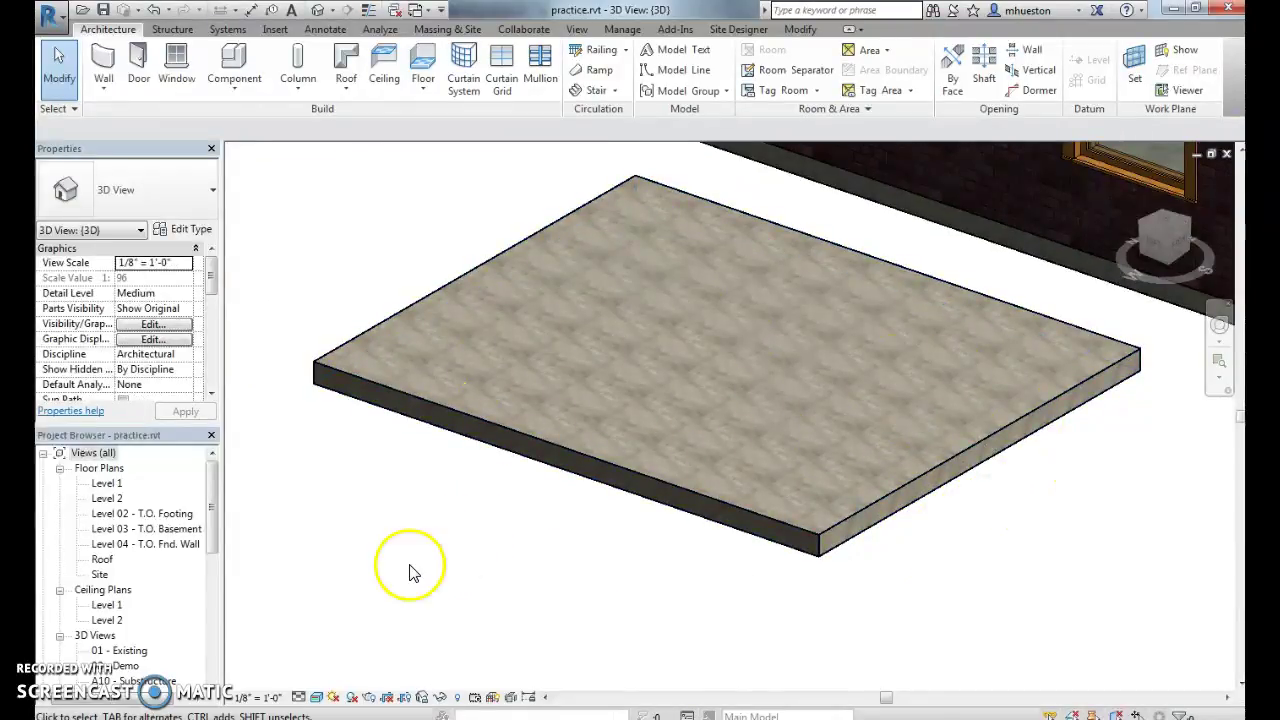
# - Set the 3D view's visual style to Realistic and inspect the tile texture on the slab
pyautogui.click(300, 699)
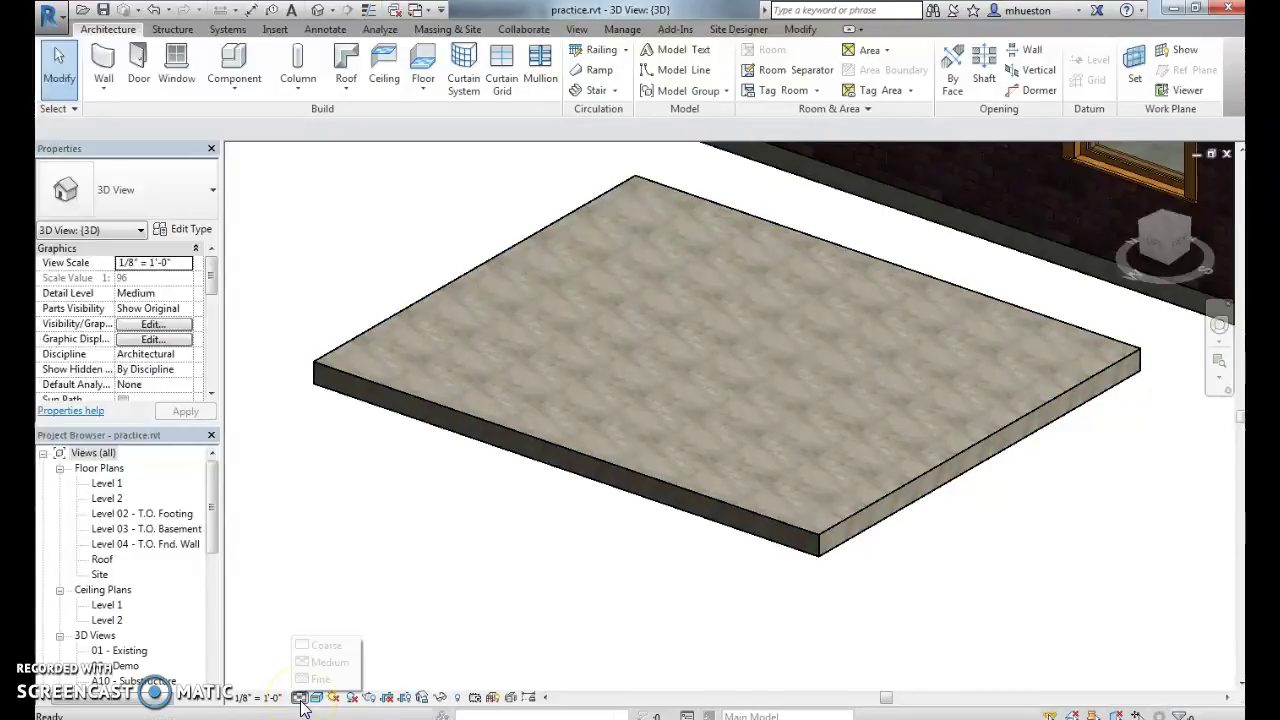
pyautogui.click(316, 697)
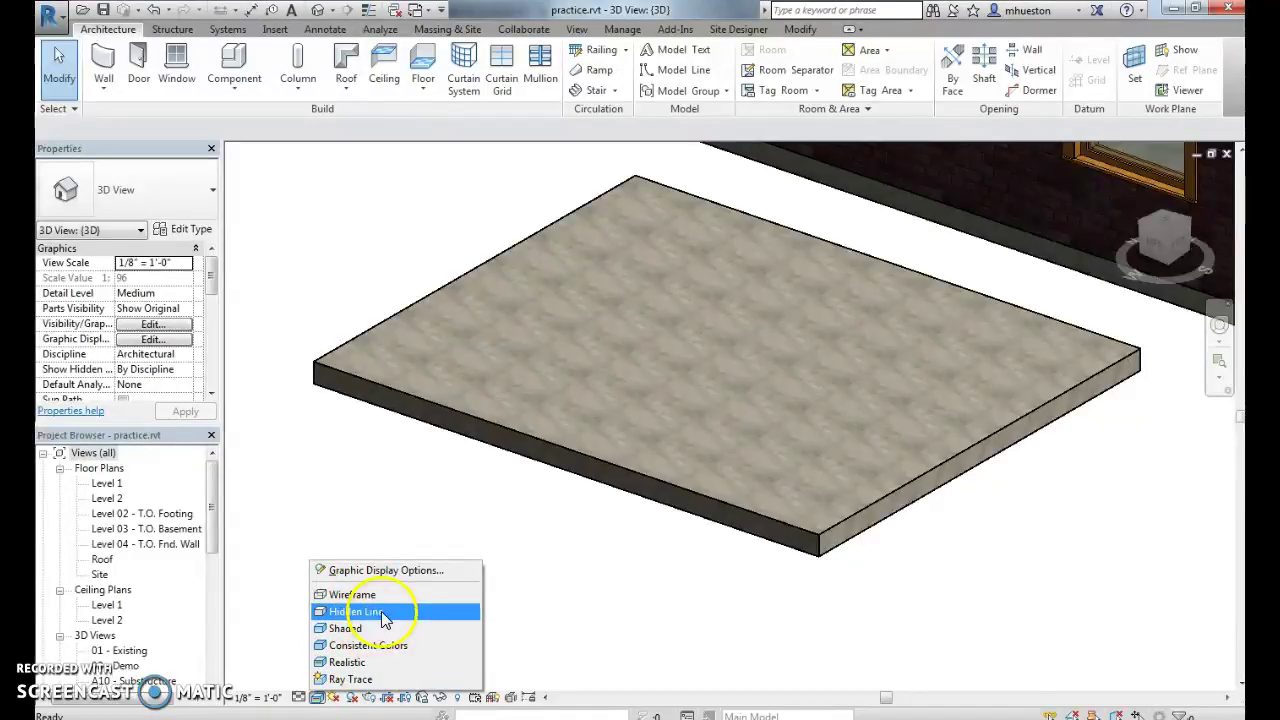
pyautogui.click(350, 662)
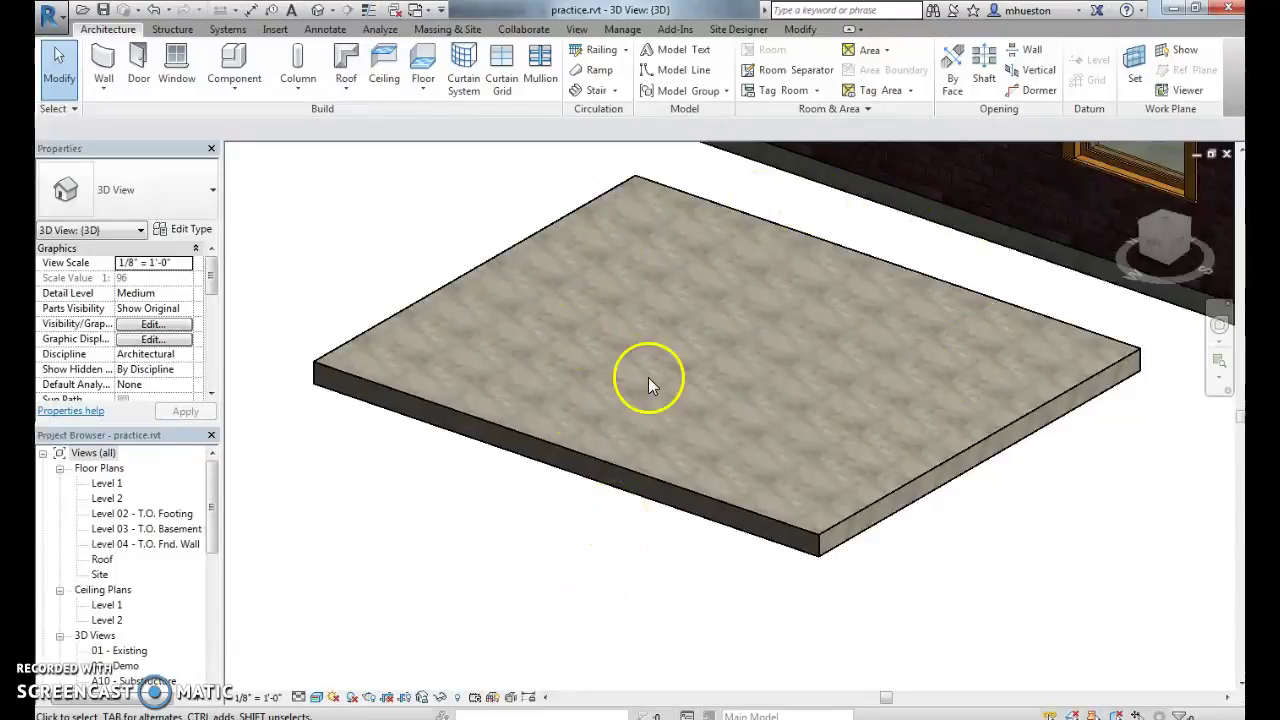
pyautogui.scroll(2, 789, 509)
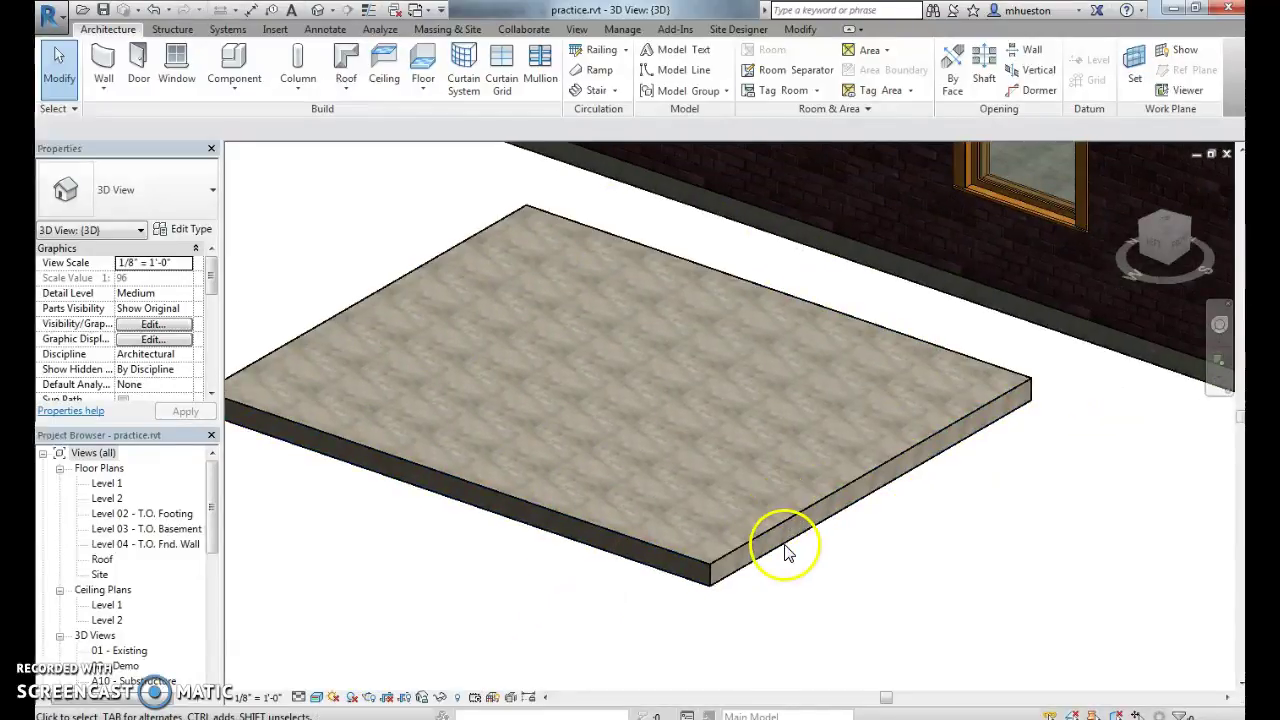
pyautogui.scroll(2, 985, 500)
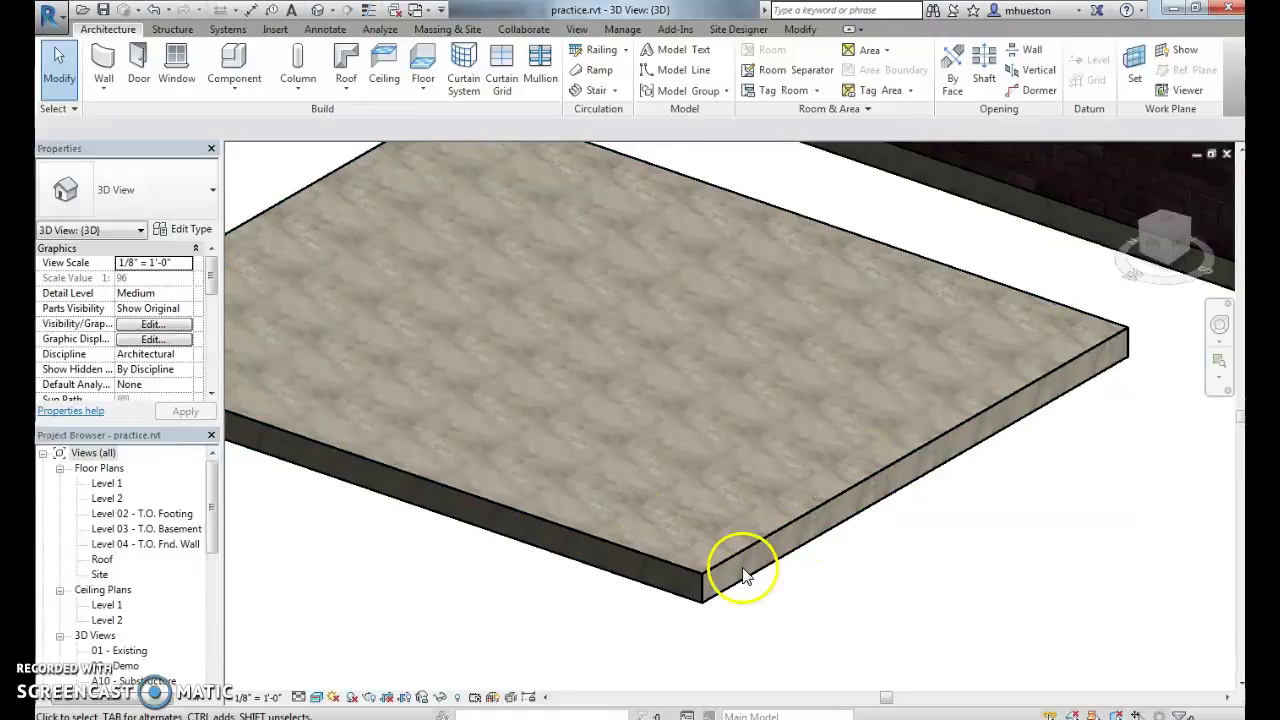
pyautogui.scroll(-1, 584, 468)
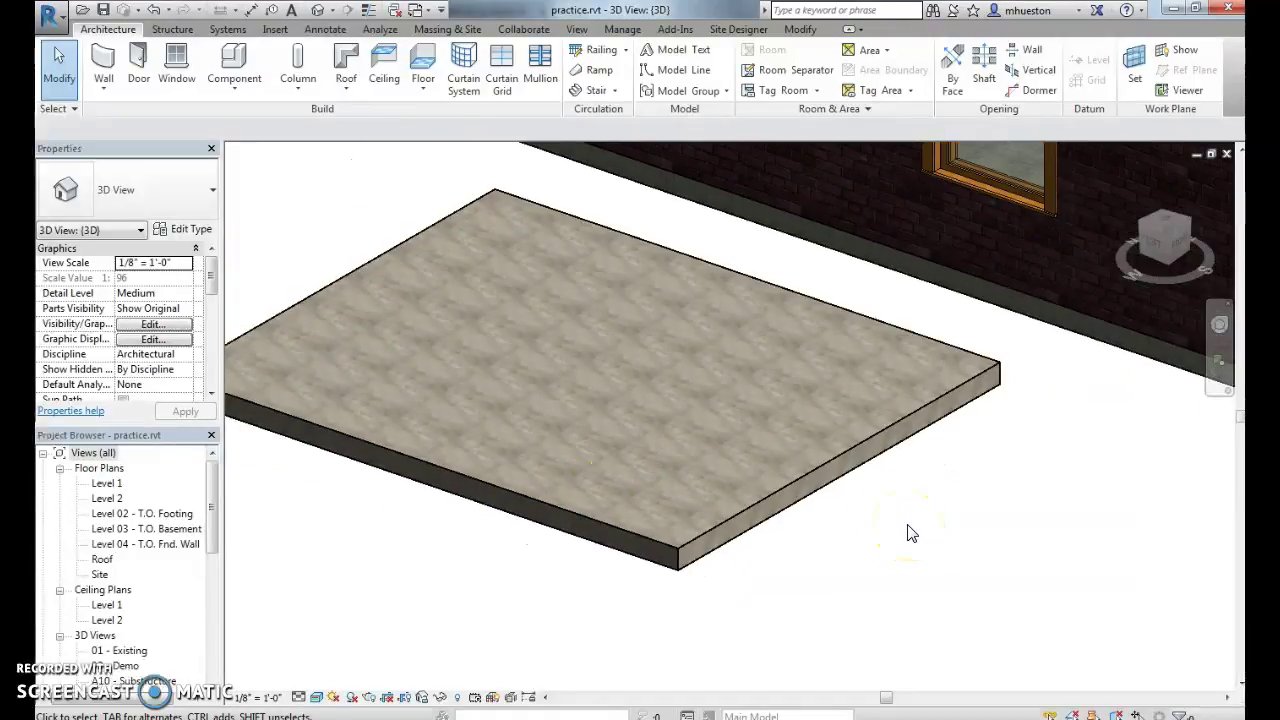
# - Set the Structure [1] layer thickness of the Bathroom Floor 1 type to 1"
pyautogui.click(637, 531)
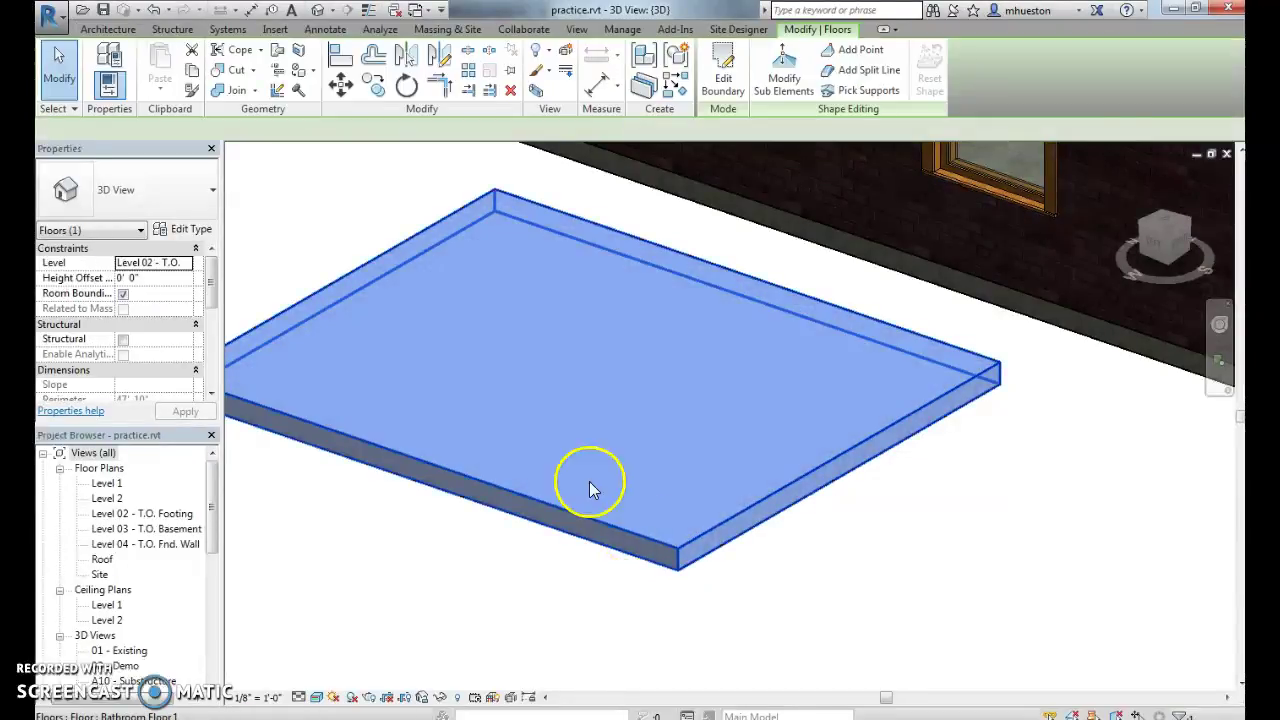
pyautogui.click(193, 231)
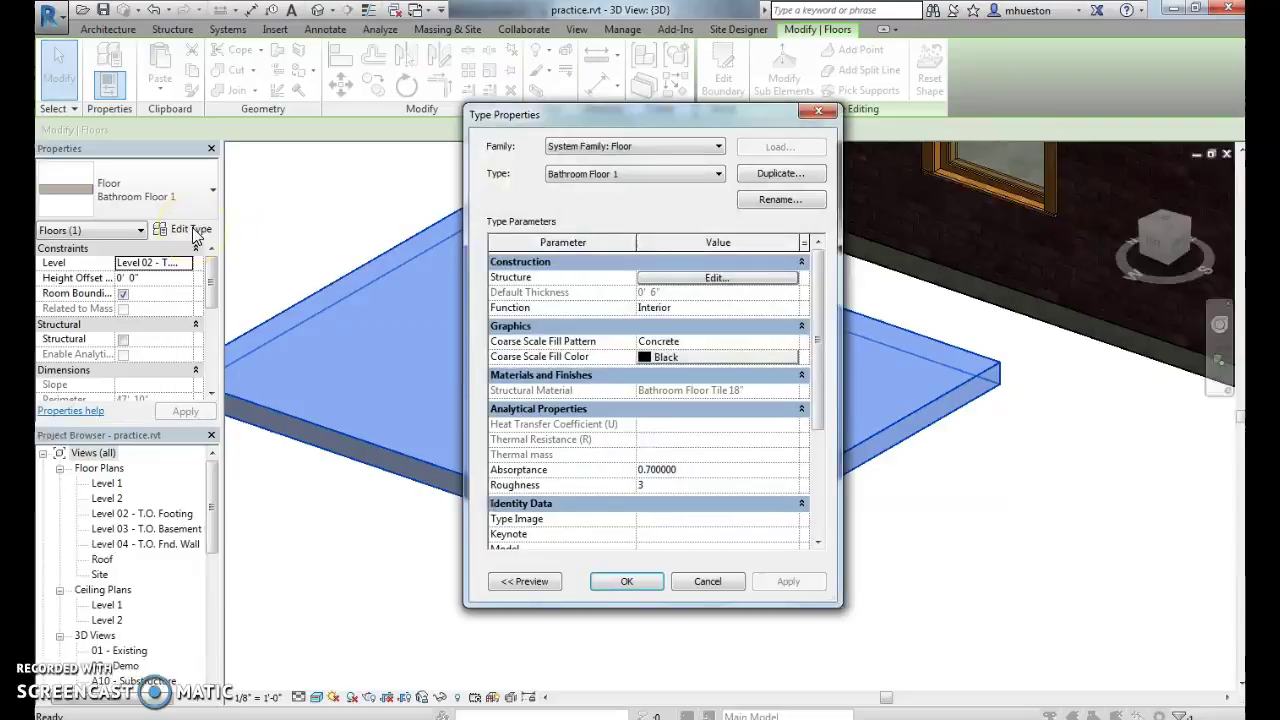
pyautogui.click(737, 278)
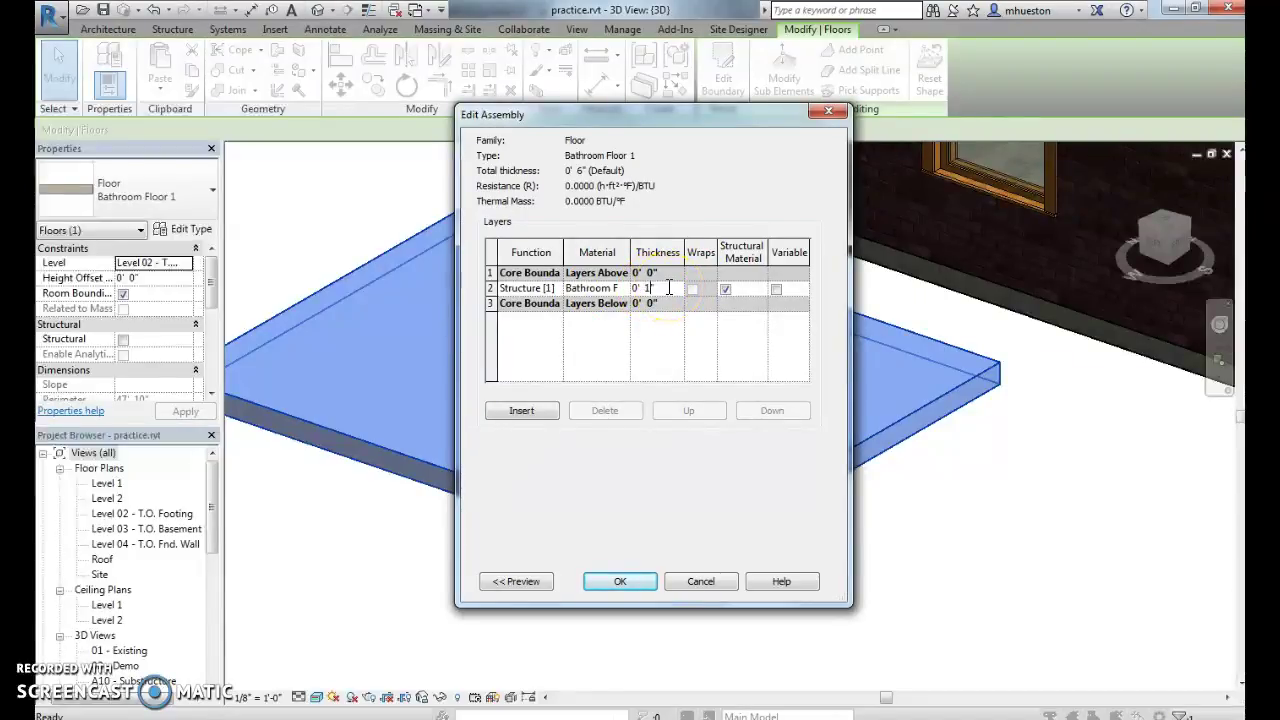
pyautogui.click(612, 581)
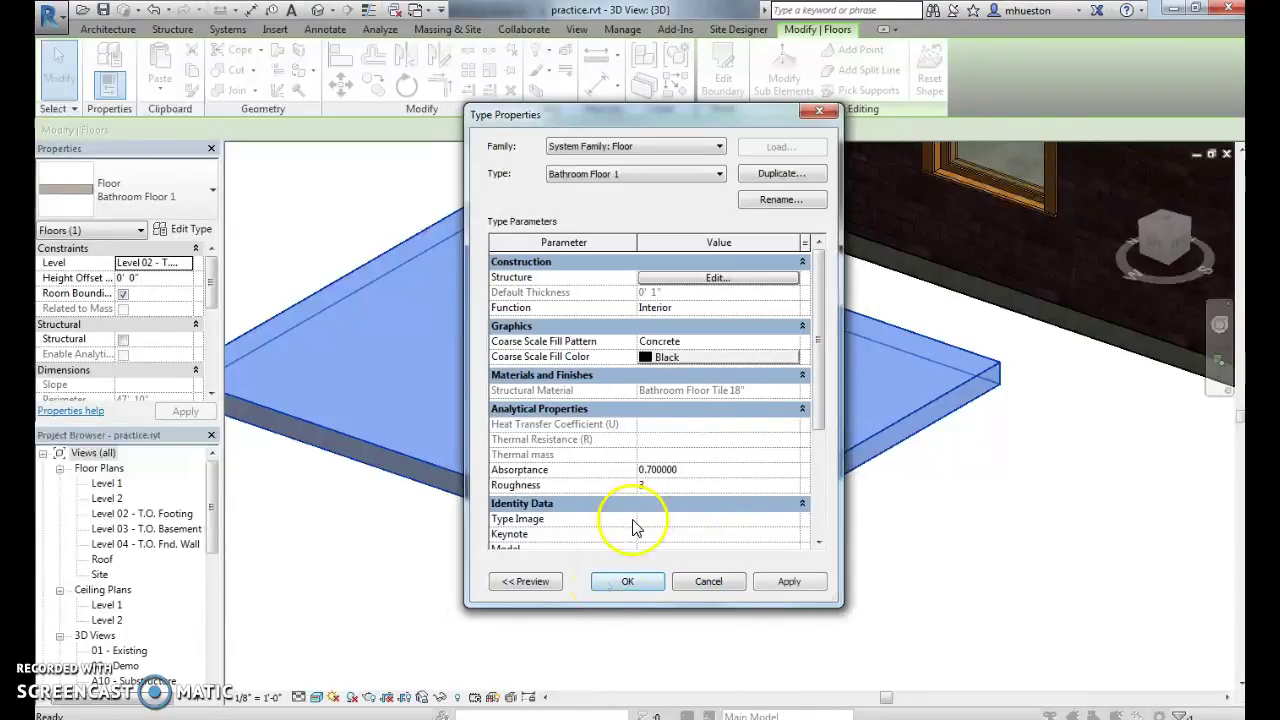
pyautogui.click(782, 584)
pyautogui.click(650, 582)
pyautogui.scroll(4, 725, 530)
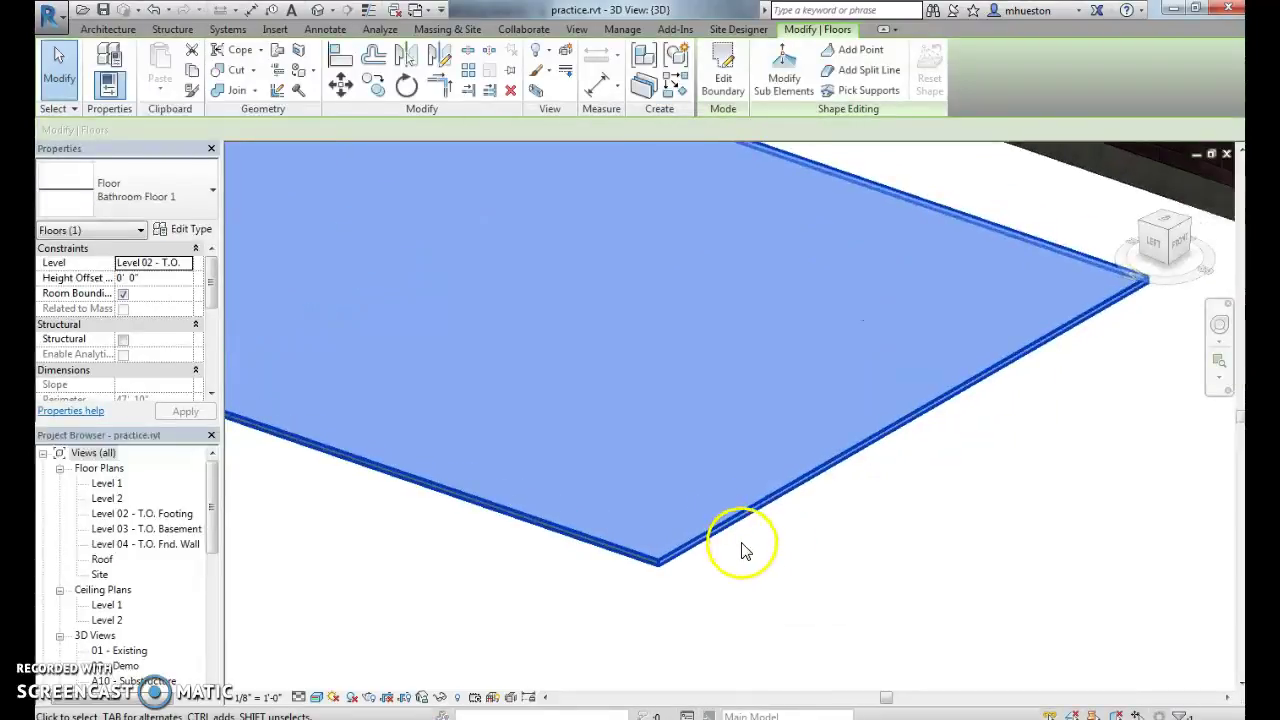
pyautogui.click(730, 535)
pyautogui.scroll(-5, 885, 480)
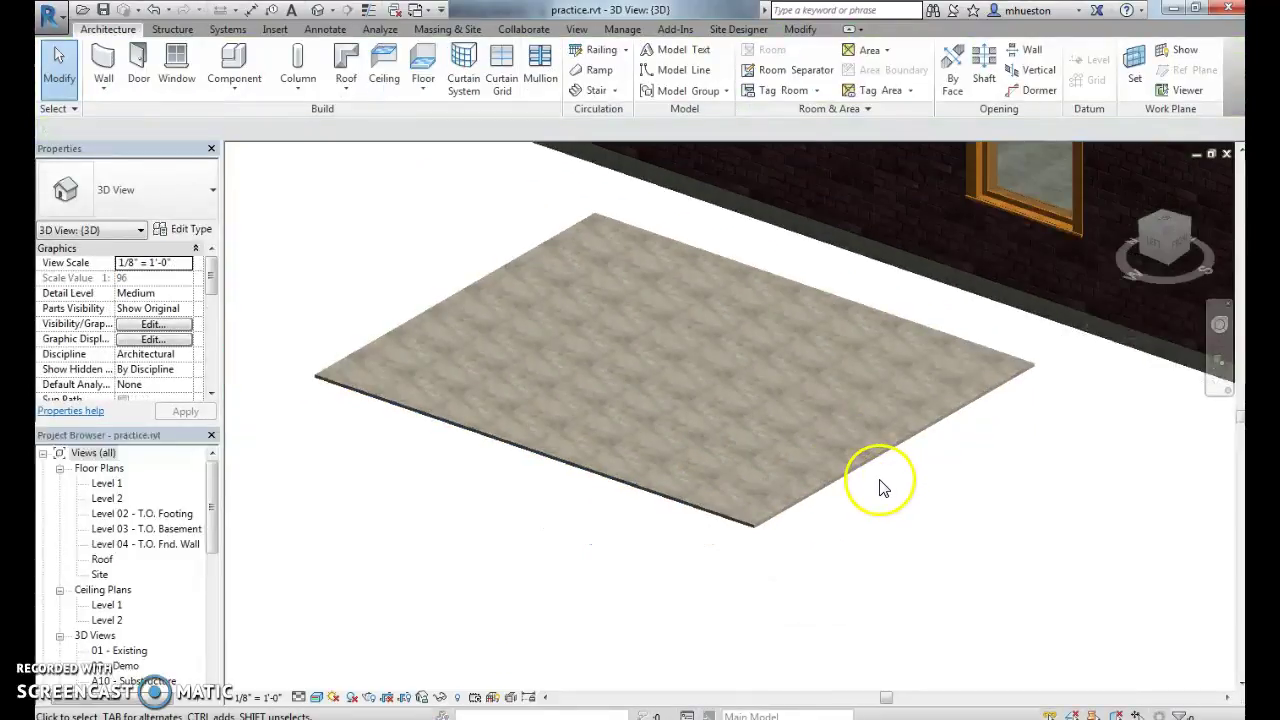
# - Move the bathroom floor to Level 1 with a height offset of 1"
pyautogui.moveTo(918, 485); pyautogui.dragTo(768, 596, button='middle')
pyautogui.keyDown('shift'); pyautogui.moveTo(686, 349); pyautogui.dragTo(714, 586, button='middle'); pyautogui.keyUp('shift')
pyautogui.click(698, 605)
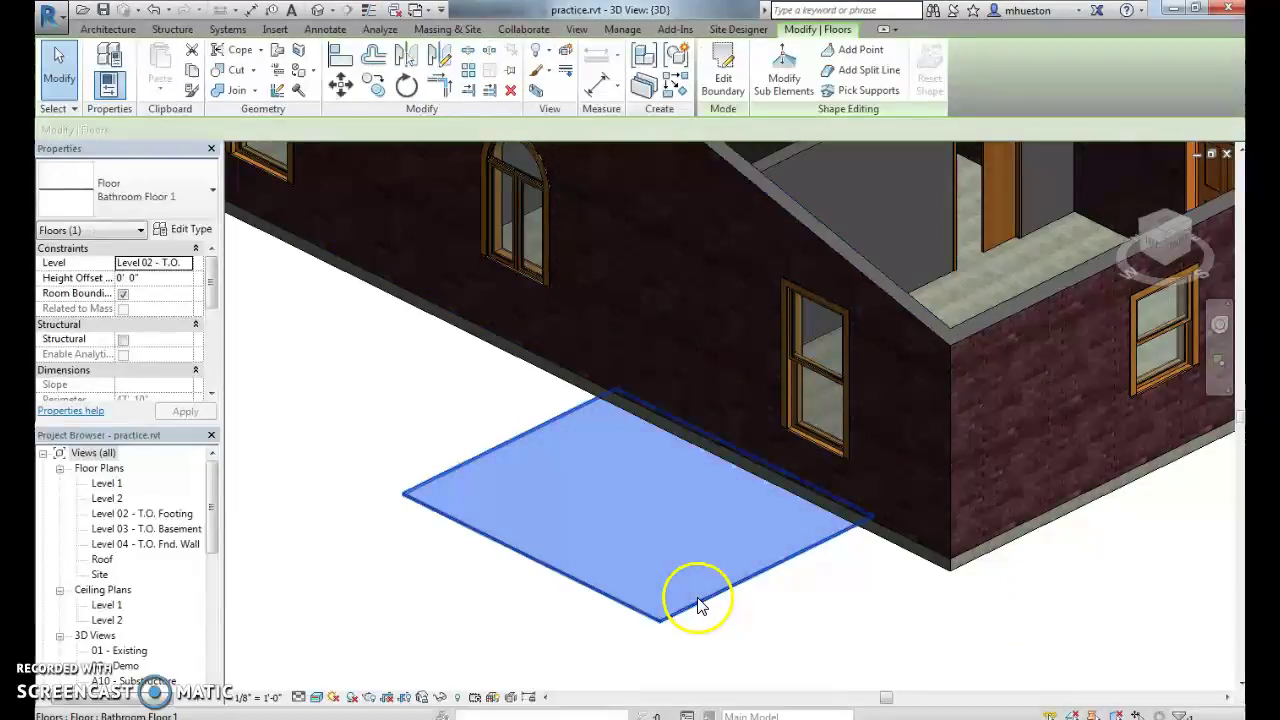
pyautogui.click(185, 263)
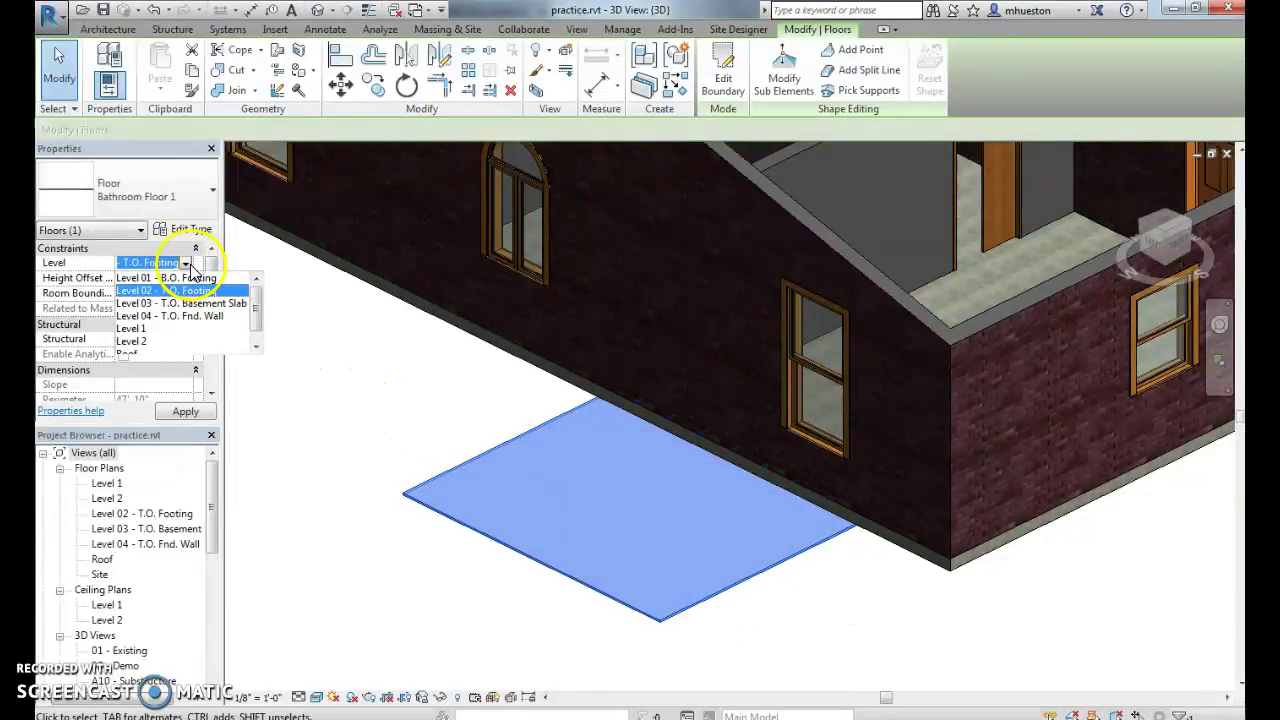
pyautogui.click(130, 328)
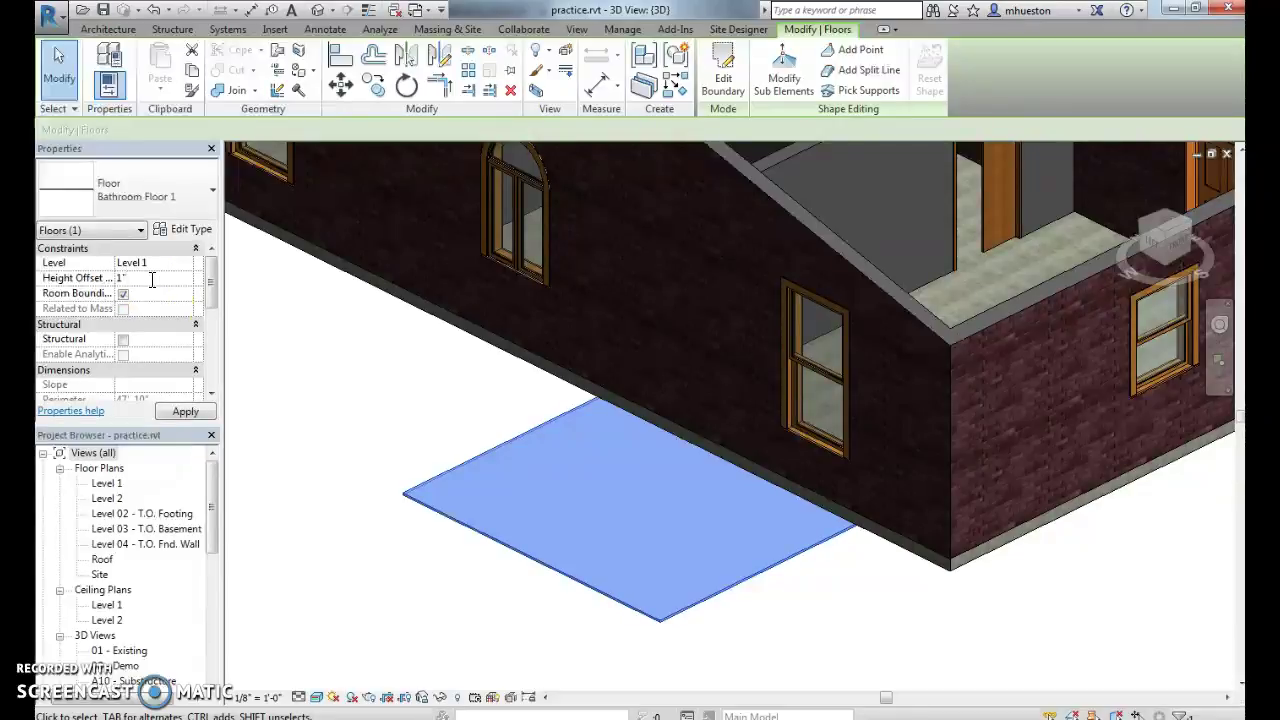
pyautogui.click(185, 413)
pyautogui.click(494, 434)
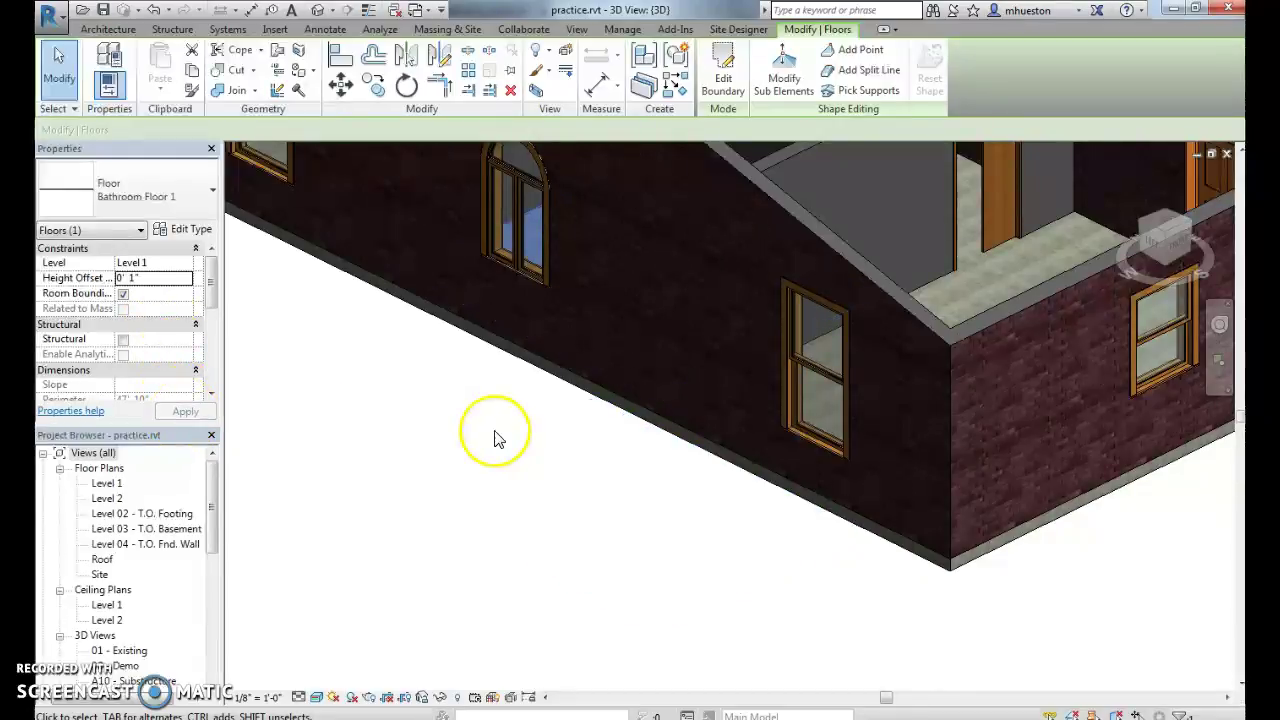
# - Examine the tile floor inside the bathroom walls from above and from several 3D angles
pyautogui.keyDown('shift'); pyautogui.moveTo(549, 470); pyautogui.dragTo(731, 237, button='middle'); pyautogui.keyUp('shift')
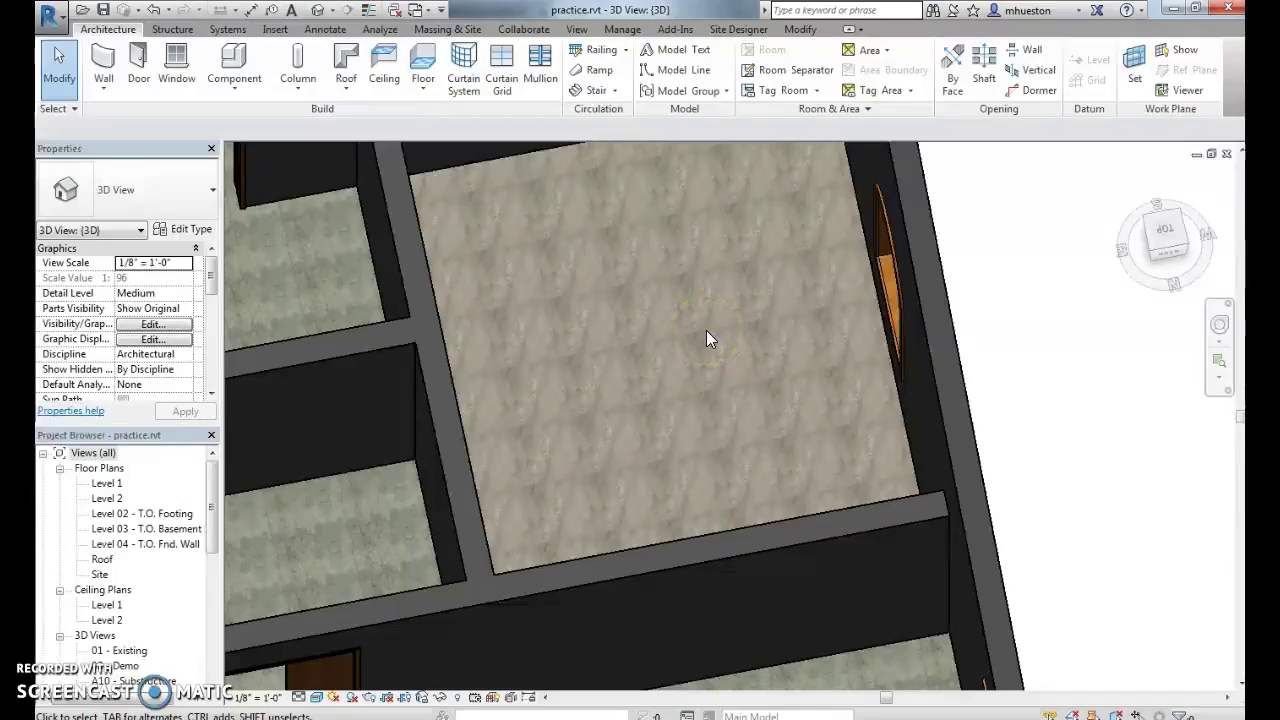
pyautogui.scroll(-2, 710, 334)
pyautogui.keyDown('shift'); pyautogui.moveTo(712, 328); pyautogui.dragTo(955, 378, button='middle'); pyautogui.keyUp('shift')
pyautogui.keyDown('shift'); pyautogui.moveTo(559, 312); pyautogui.dragTo(370, 537, button='middle'); pyautogui.keyUp('shift')
pyautogui.moveTo(373, 342); pyautogui.dragTo(512, 338, button='middle')
pyautogui.scroll(6, 726, 439)
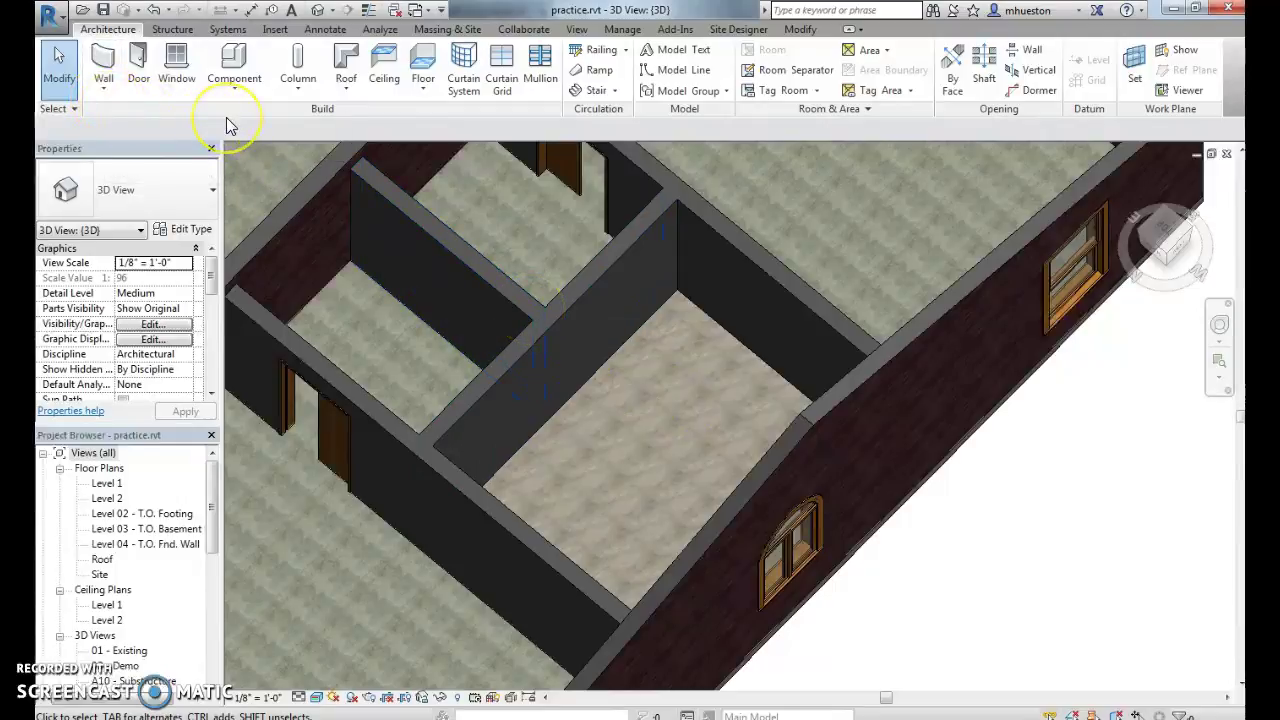
# - Start placing a component and open the Plumbing, Architectural, Fixtures folder of the US Imperial library for loading a family
pyautogui.click(236, 64)
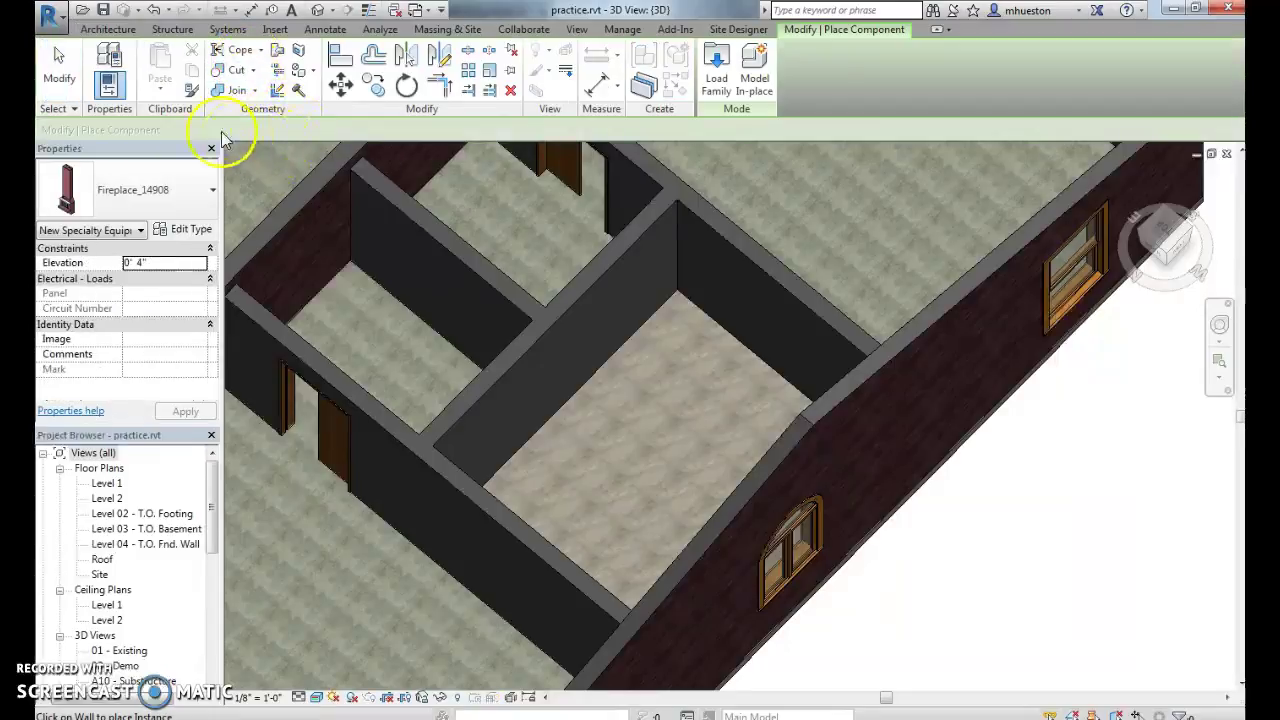
pyautogui.click(108, 29)
pyautogui.click(234, 82)
pyautogui.click(255, 194)
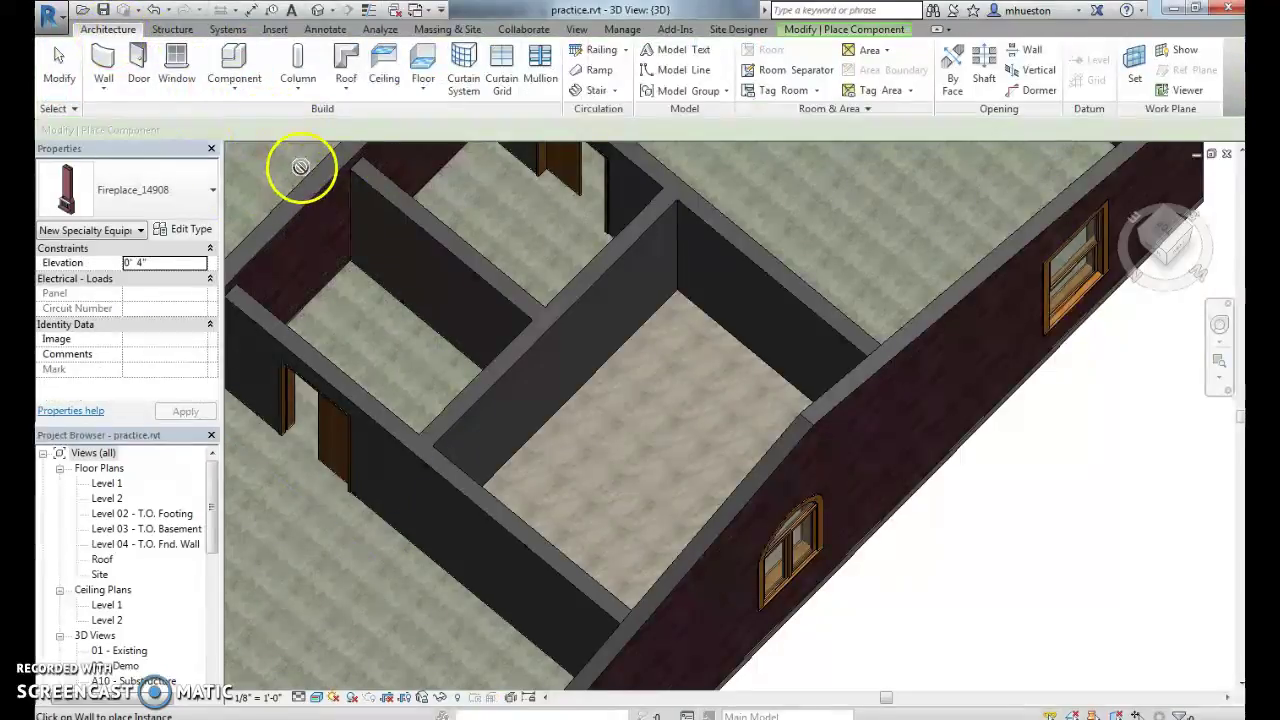
pyautogui.click(186, 230)
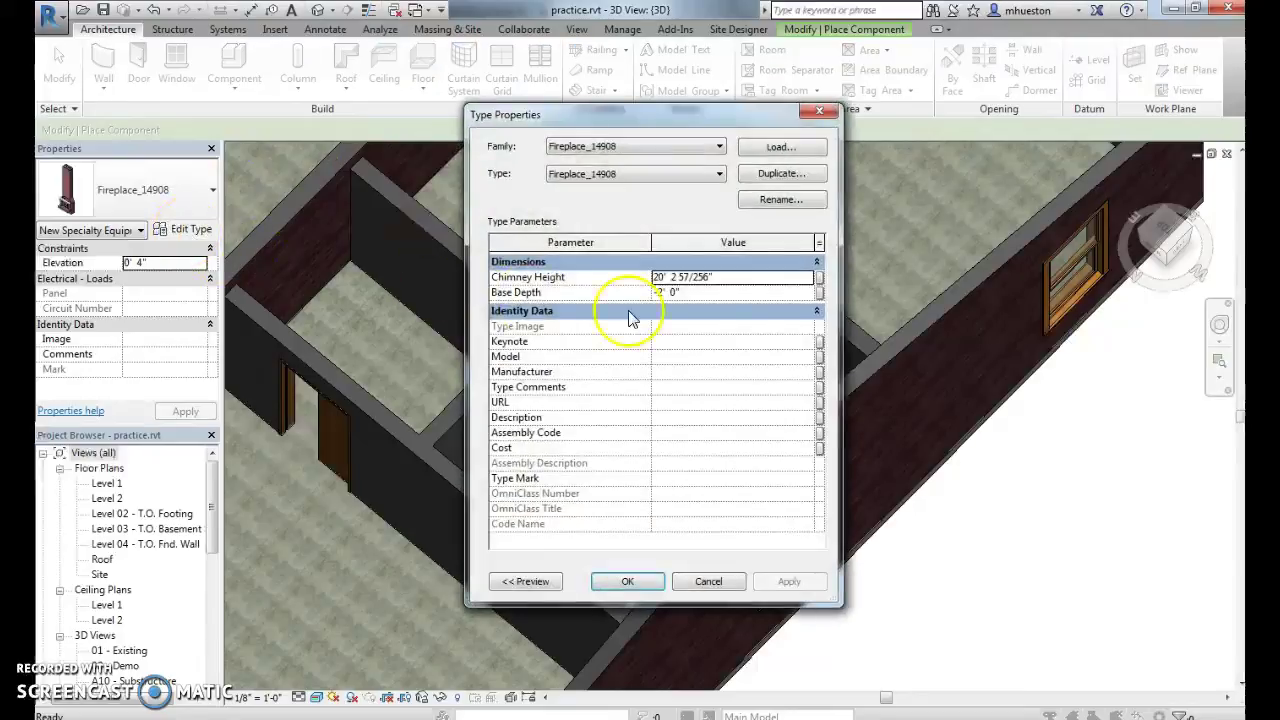
pyautogui.click(806, 152)
pyautogui.moveTo(808, 243); pyautogui.dragTo(754, 334)
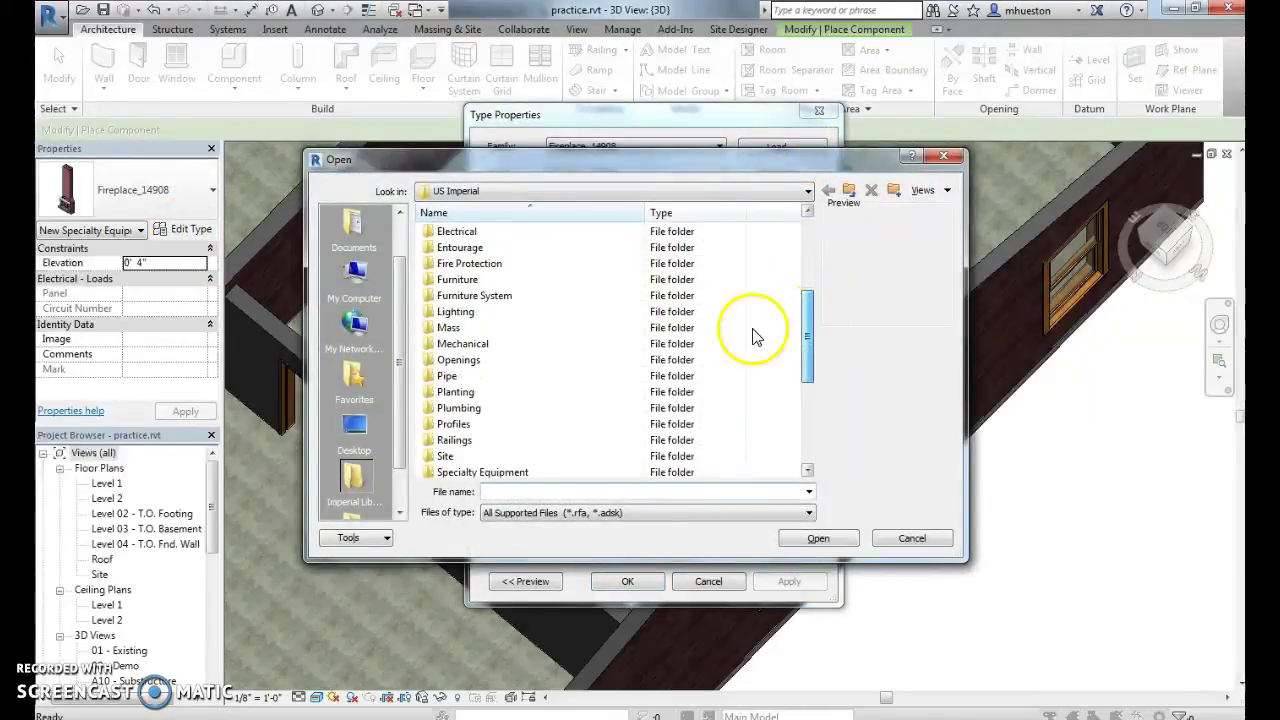
pyautogui.doubleClick(503, 393)
pyautogui.doubleClick(506, 233)
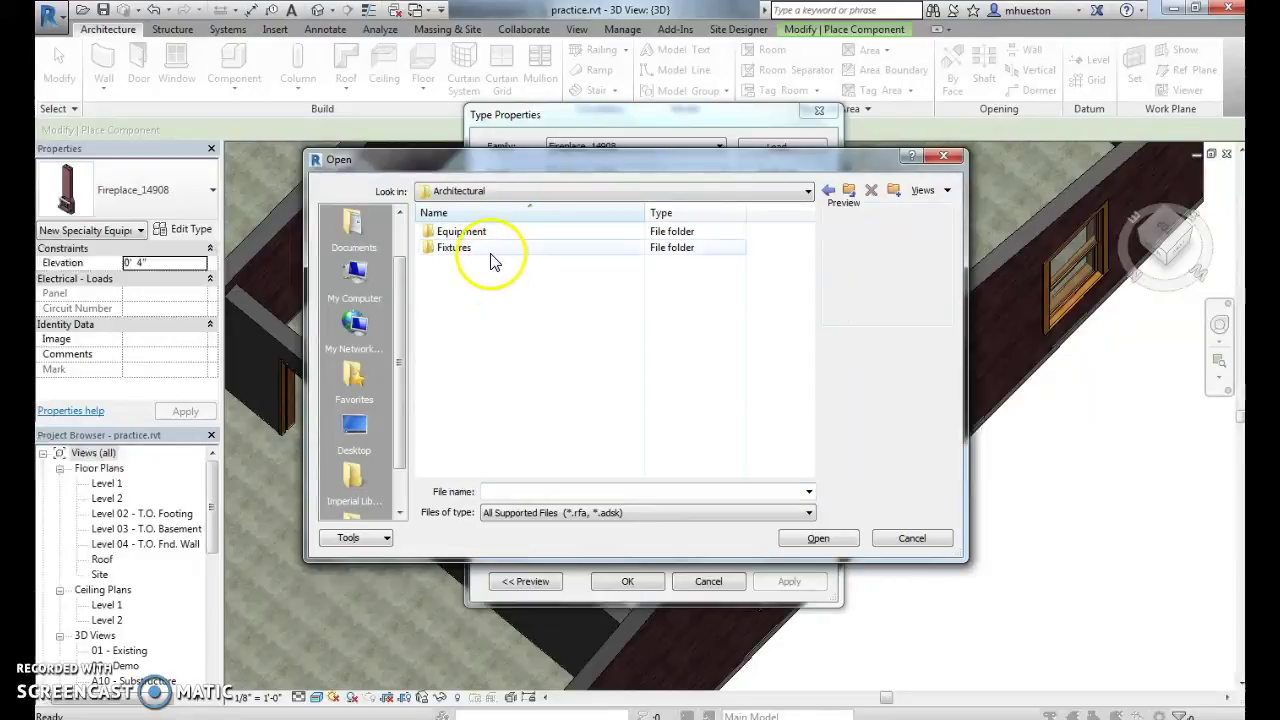
pyautogui.doubleClick(490, 249)
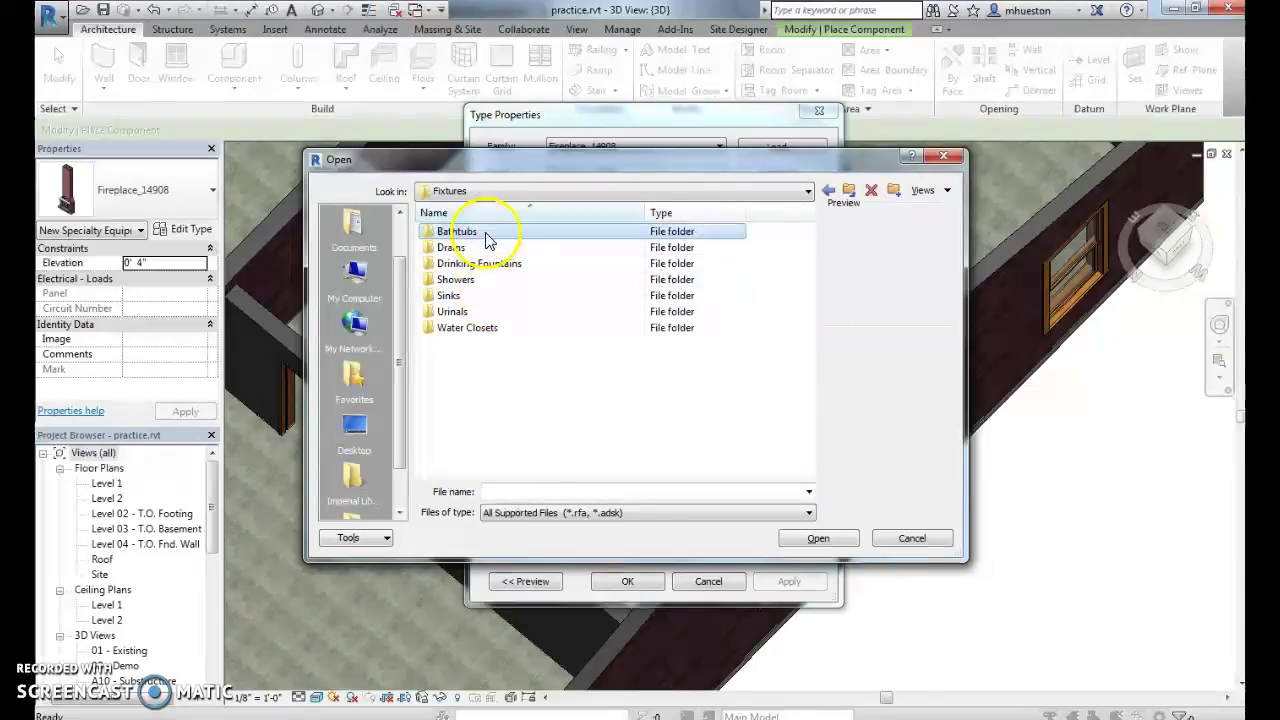
# - Preview the tub families in the Bathtubs folder, including Tub-Free Standing-3D, and return to the Fixtures folder
pyautogui.doubleClick(489, 234)
pyautogui.click(460, 231)
pyautogui.click(466, 247)
pyautogui.click(478, 263)
pyautogui.click(492, 281)
pyautogui.click(707, 247)
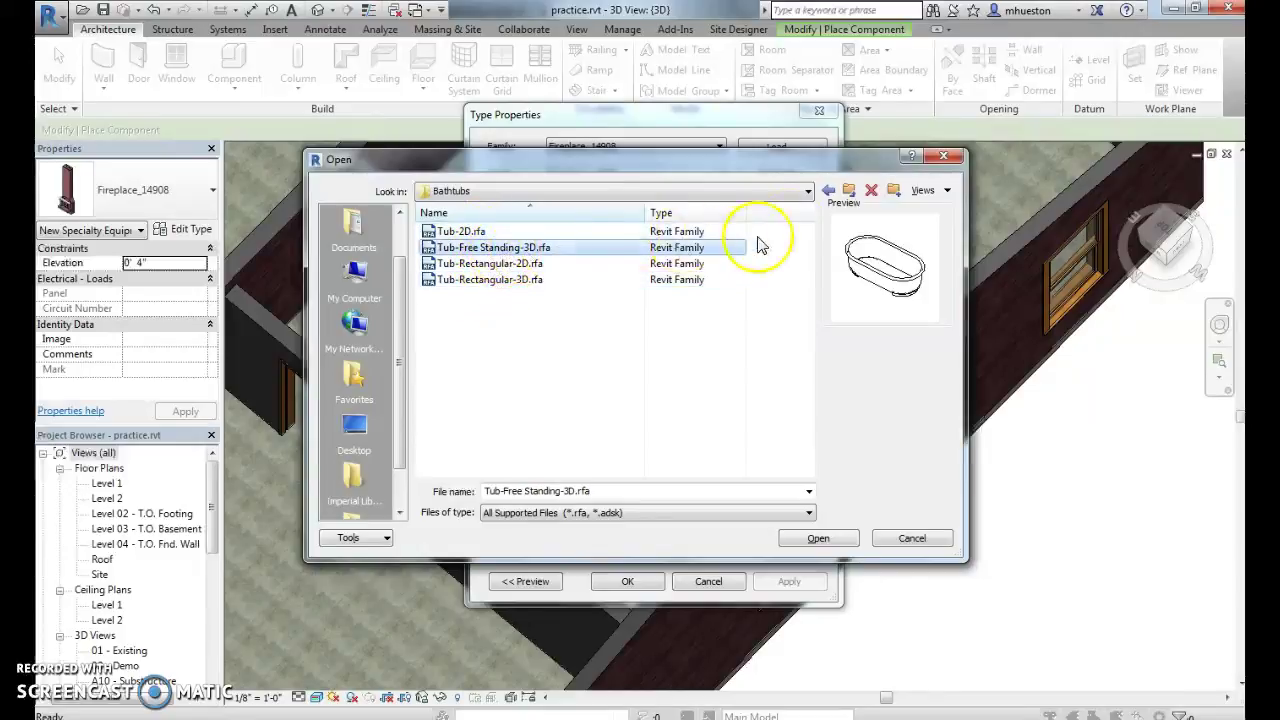
pyautogui.click(828, 190)
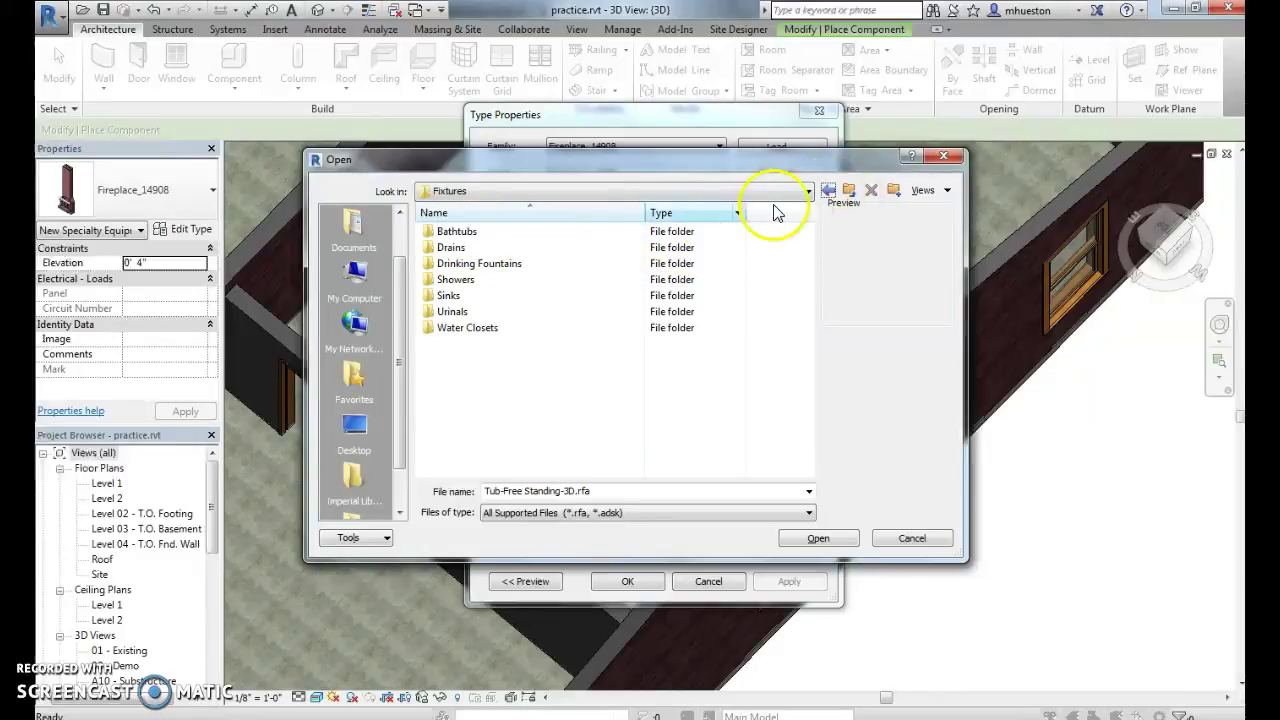
# - Load the Toilet-Domestic-3D family from the Water Closets folder and accept the type properties
pyautogui.doubleClick(486, 327)
pyautogui.click(490, 281)
pyautogui.click(490, 264)
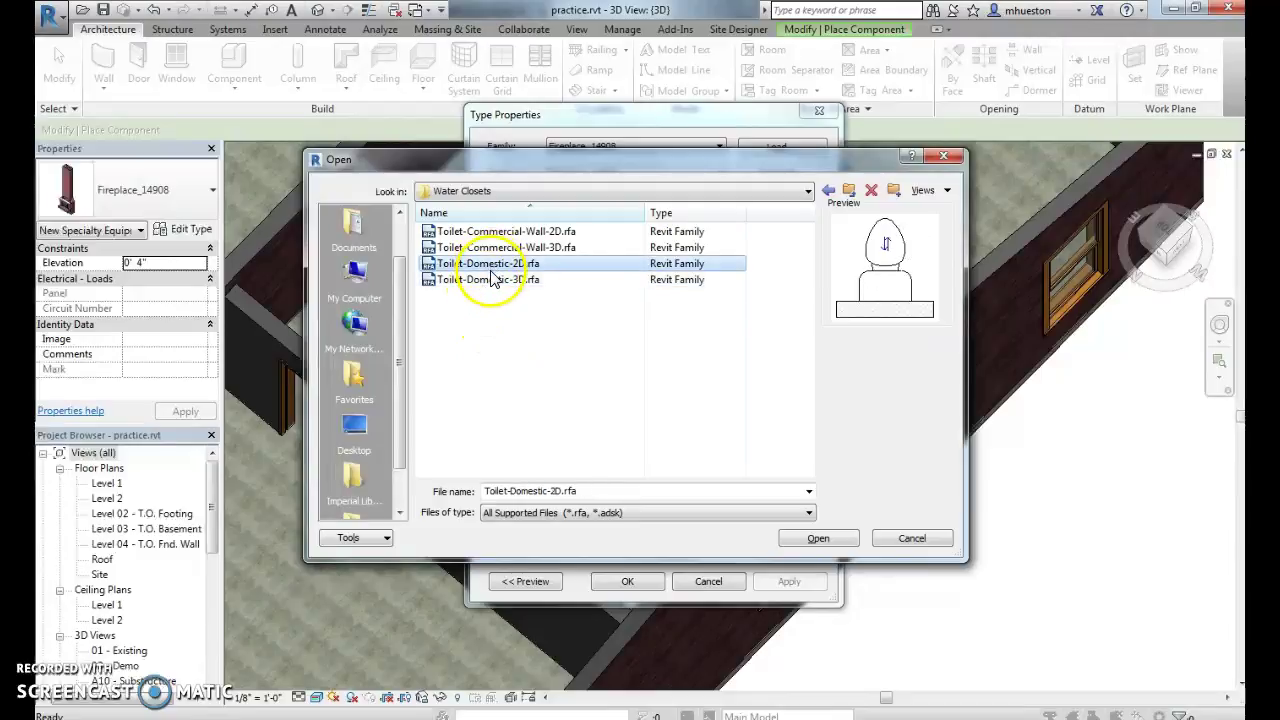
pyautogui.click(490, 281)
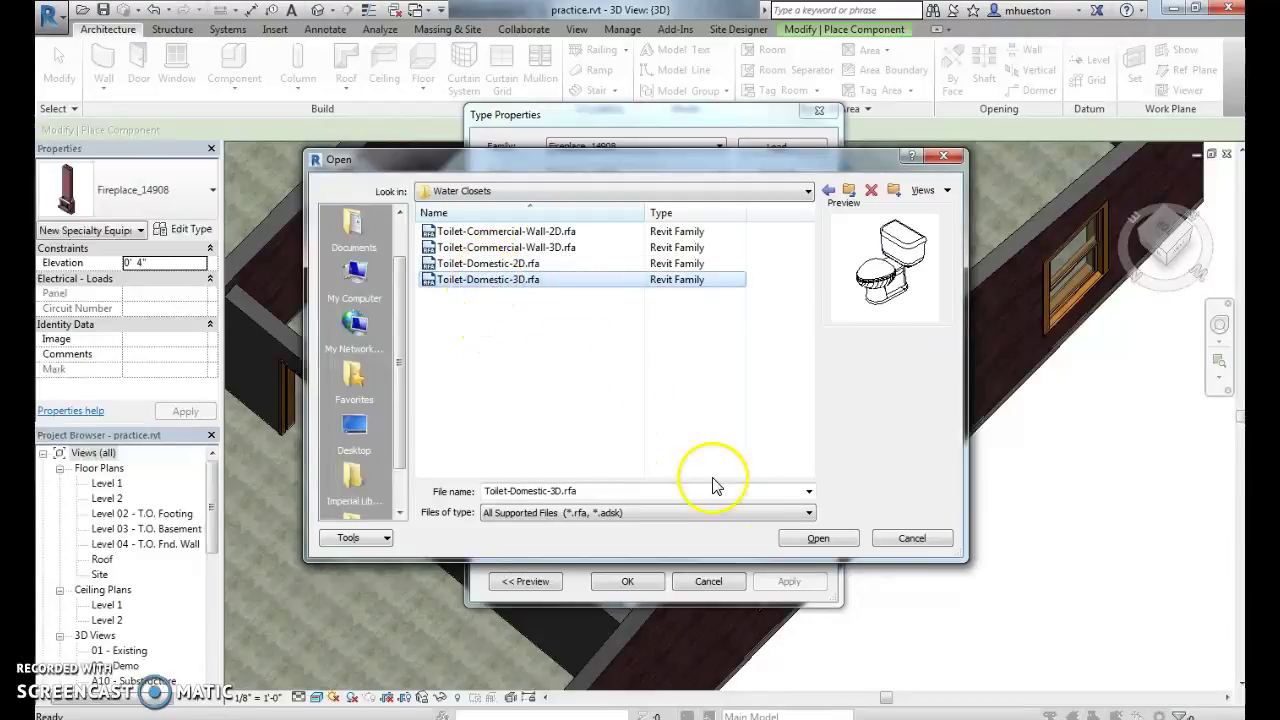
pyautogui.click(816, 538)
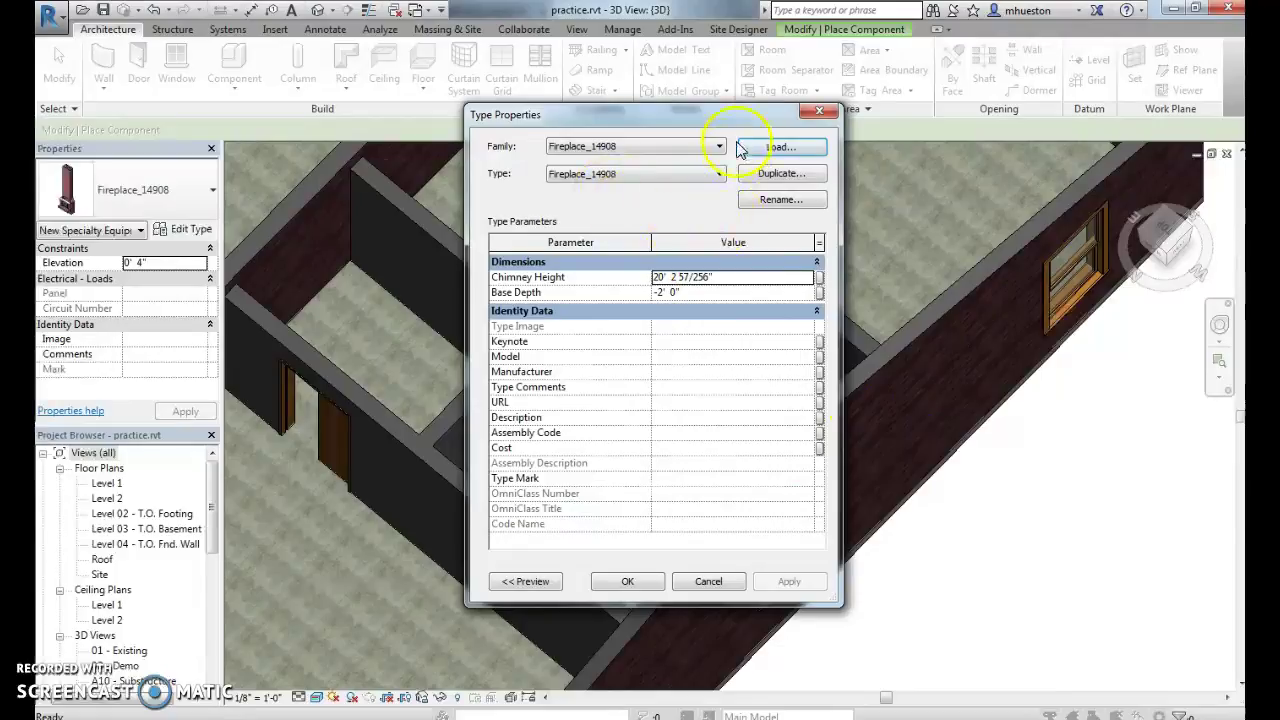
pyautogui.click(624, 583)
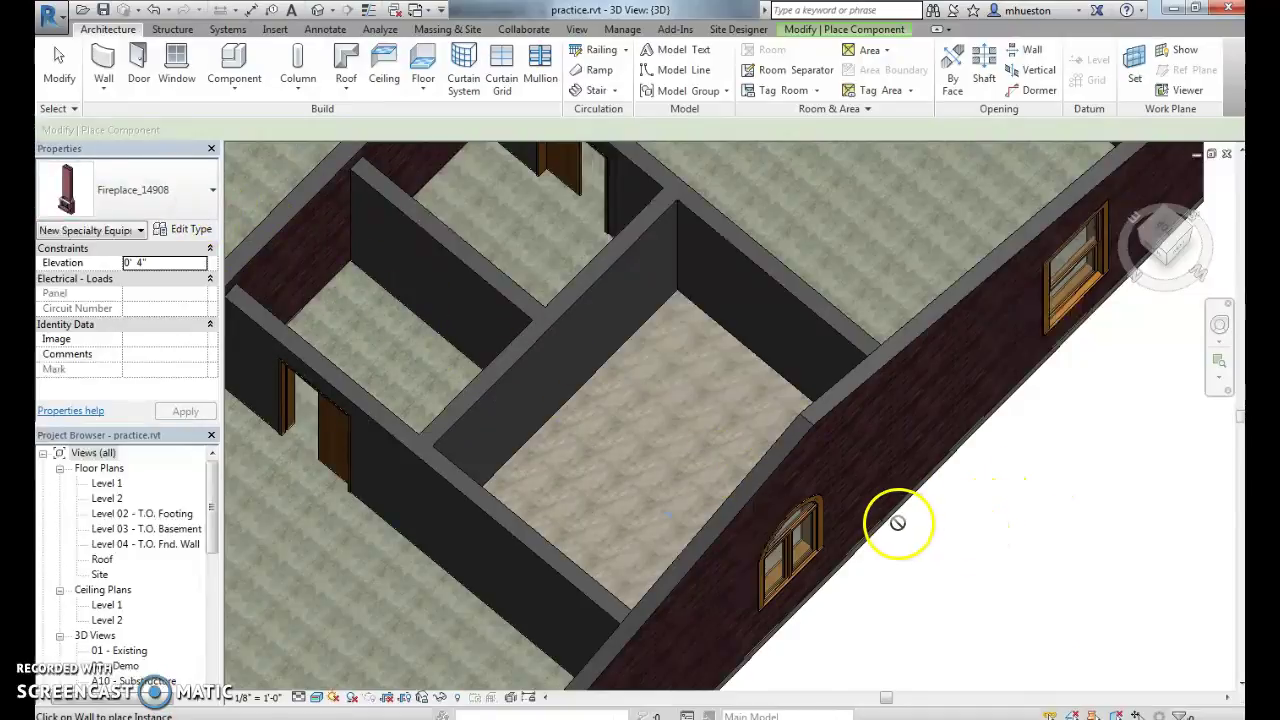
pyautogui.press('Escape')
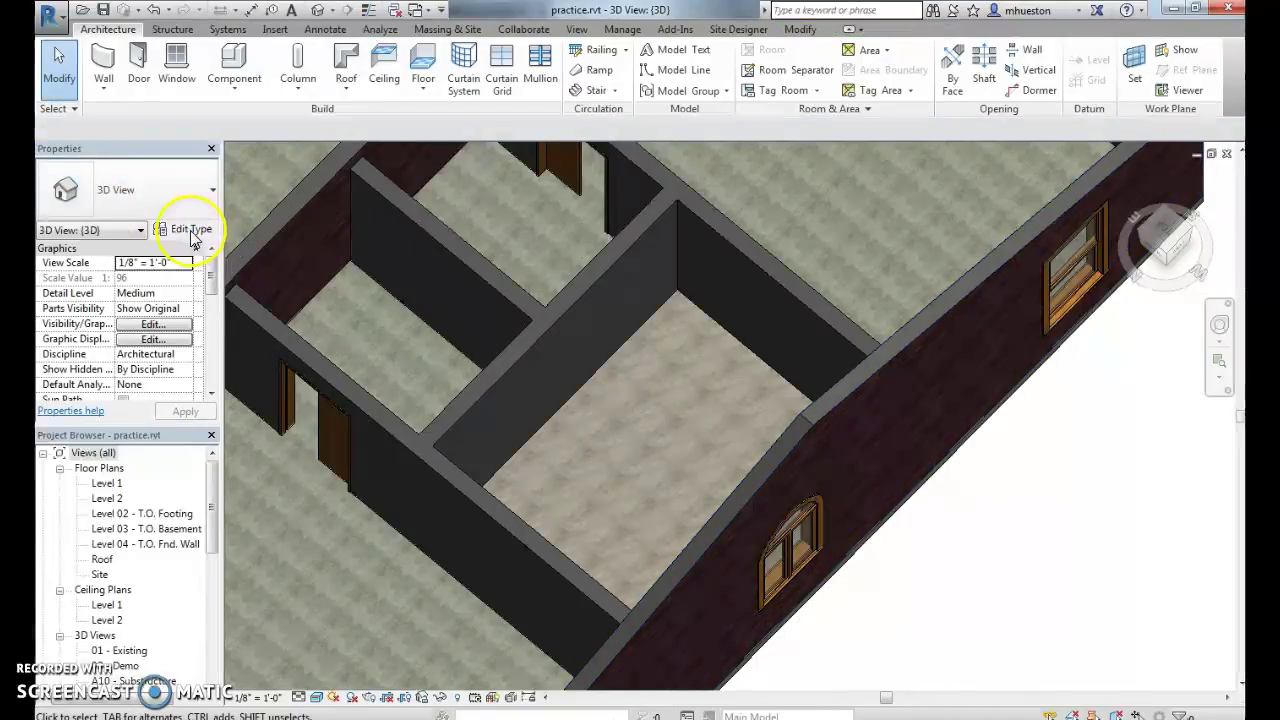
pyautogui.click(196, 230)
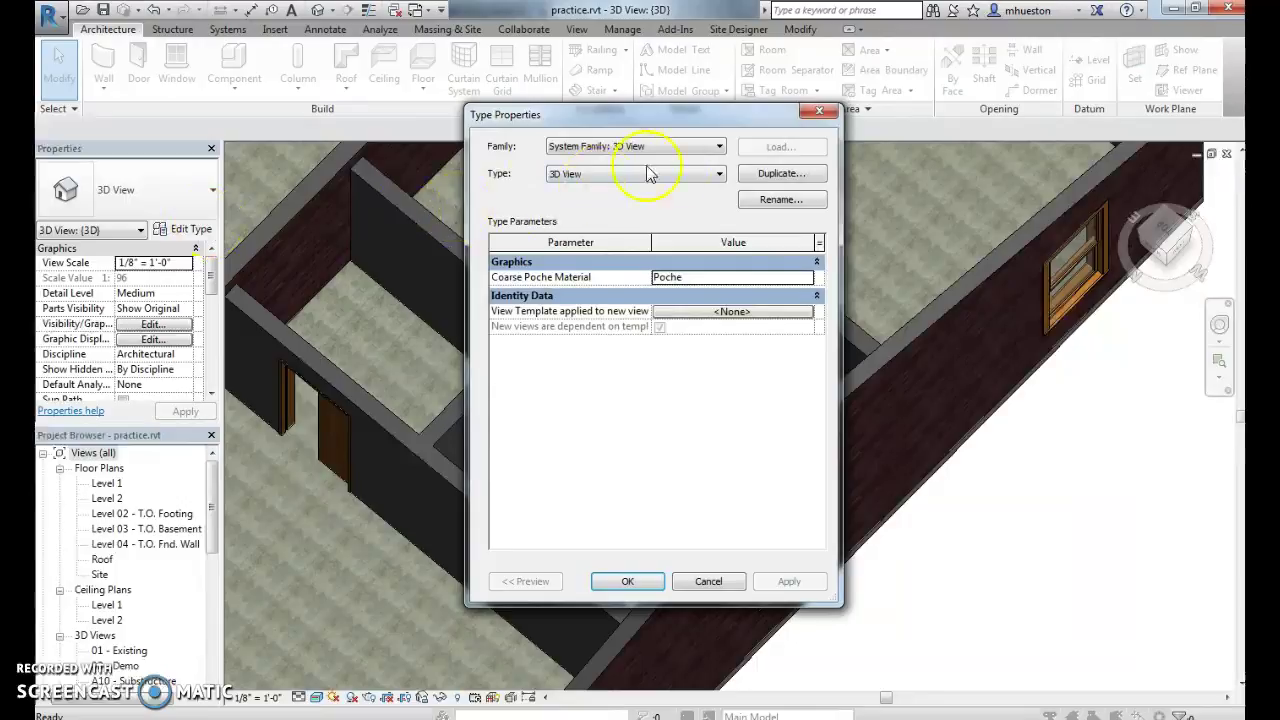
pyautogui.click(819, 110)
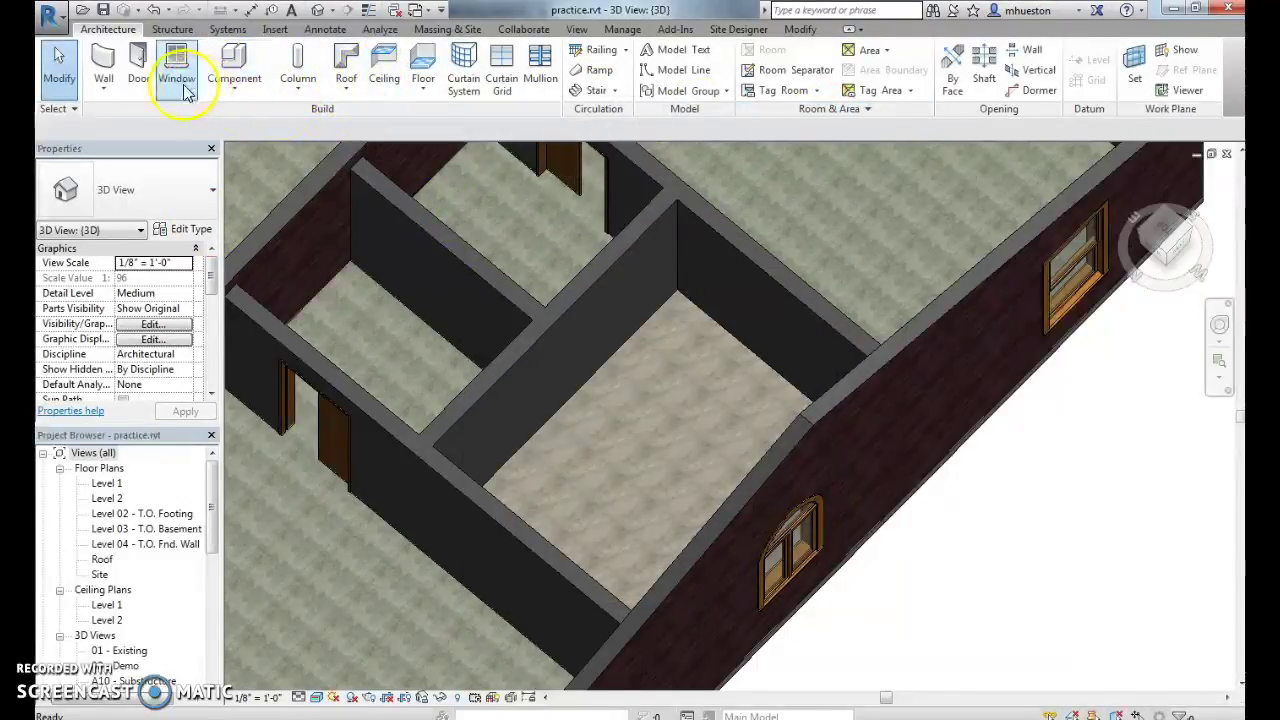
# - Start placing a component again and choose the Toilet-Domestic-3D type
pyautogui.click(232, 58)
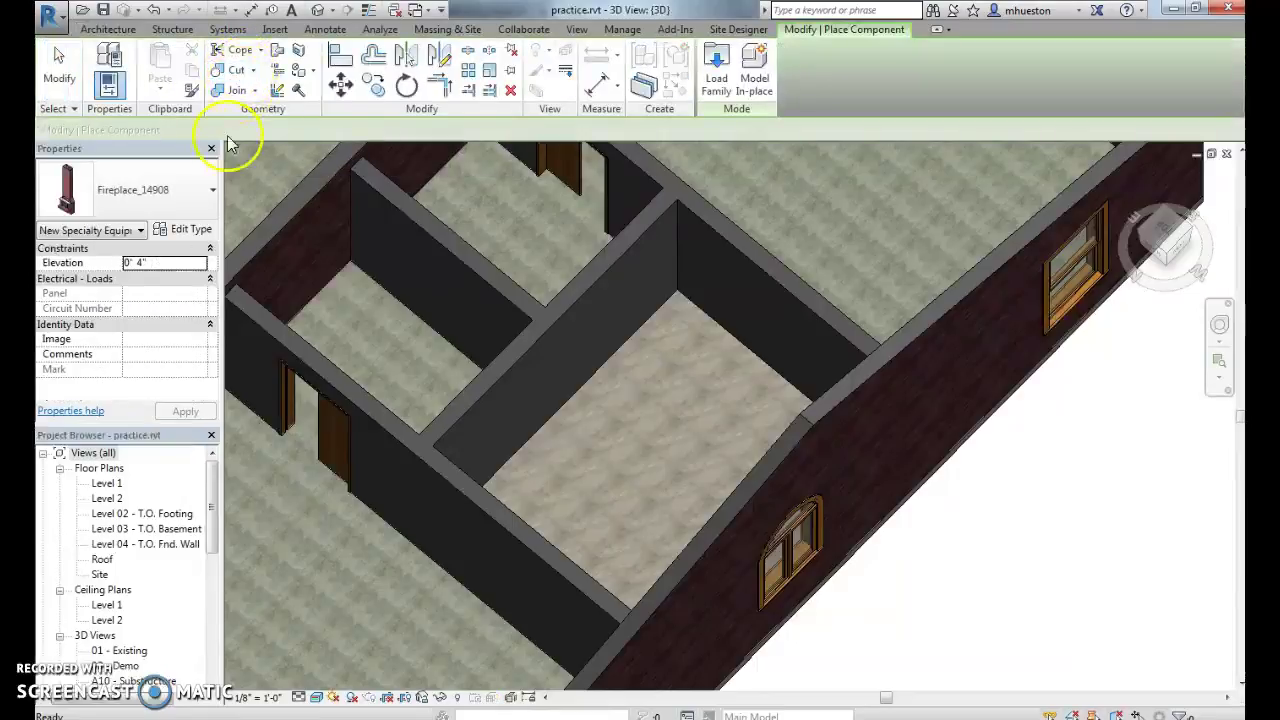
pyautogui.click(210, 191)
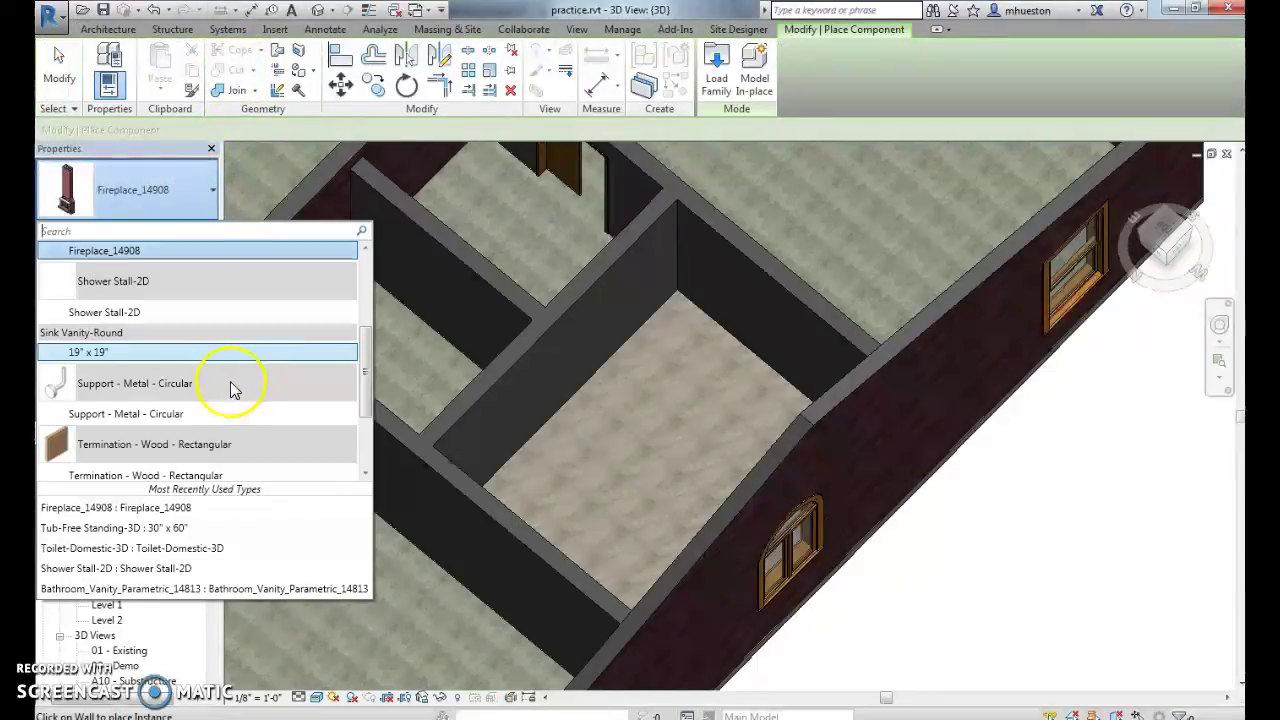
pyautogui.scroll(-3, 212, 352)
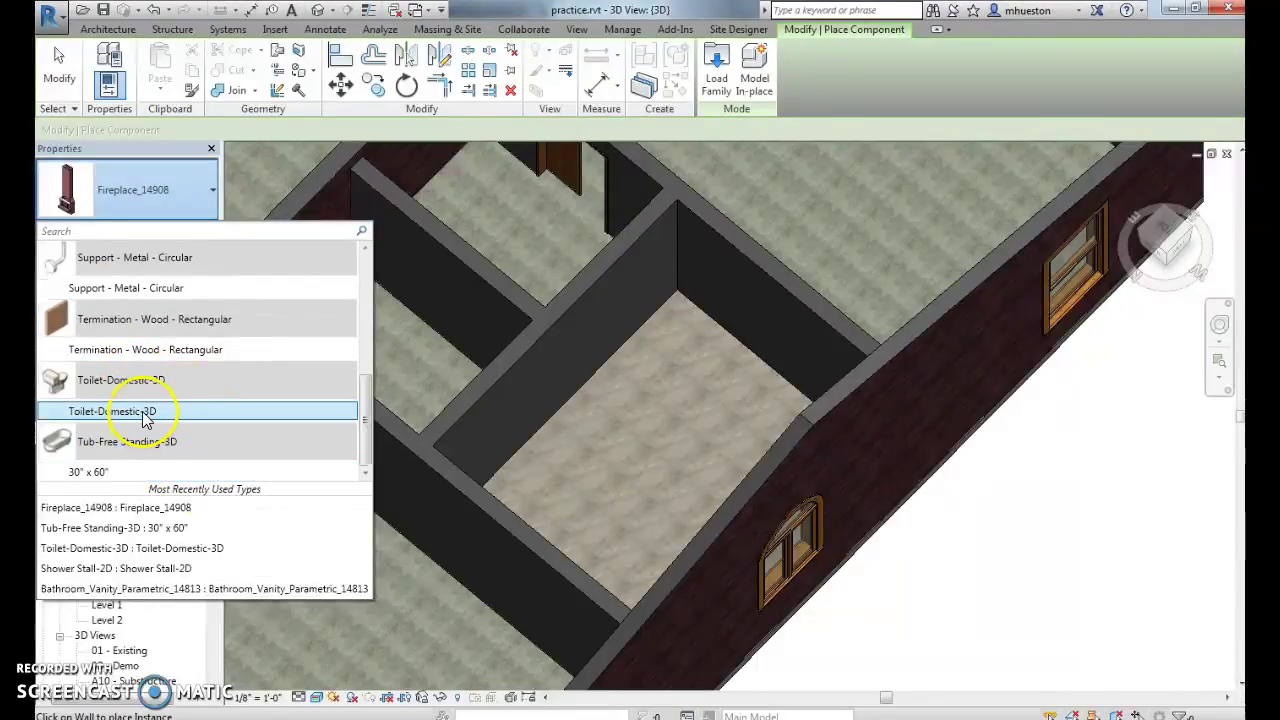
pyautogui.click(146, 419)
# - Set the toilet's level to Level 1 and place it against the bathroom's back wall near the inner corner
pyautogui.keyDown('shift'); pyautogui.moveTo(610, 462); pyautogui.dragTo(363, 443, button='middle'); pyautogui.keyUp('shift')
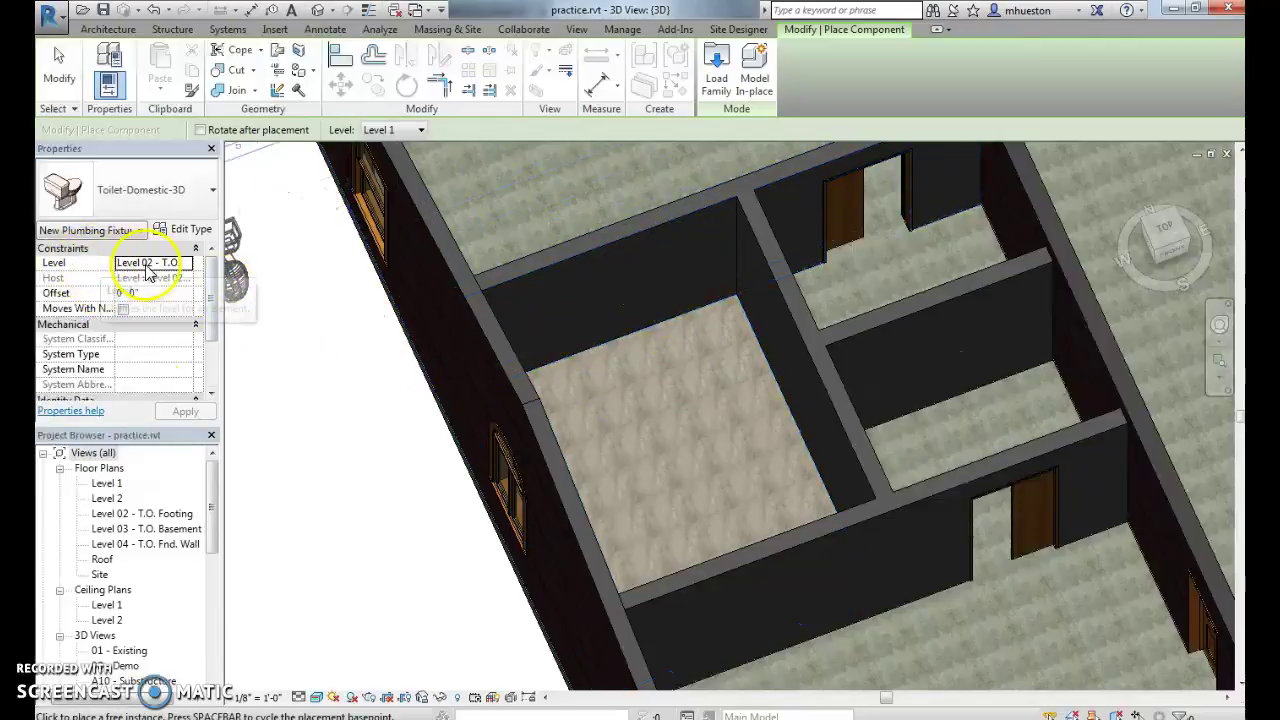
pyautogui.click(185, 264)
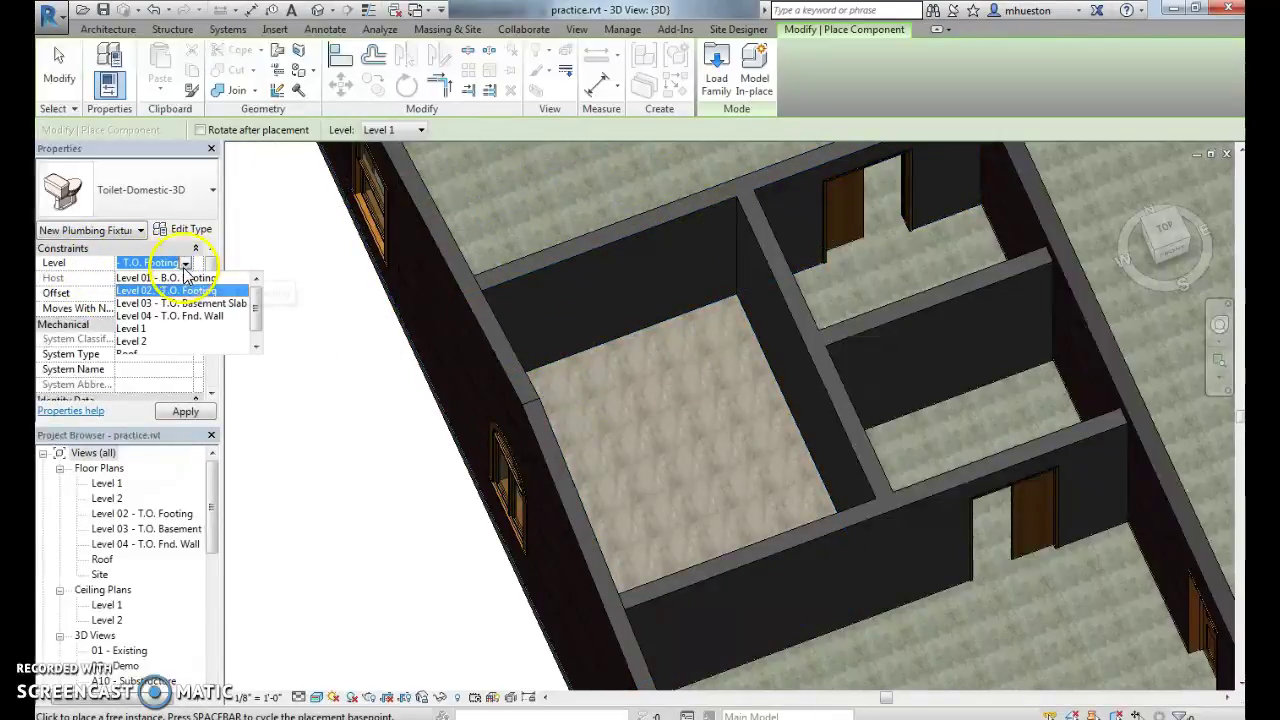
pyautogui.click(165, 328)
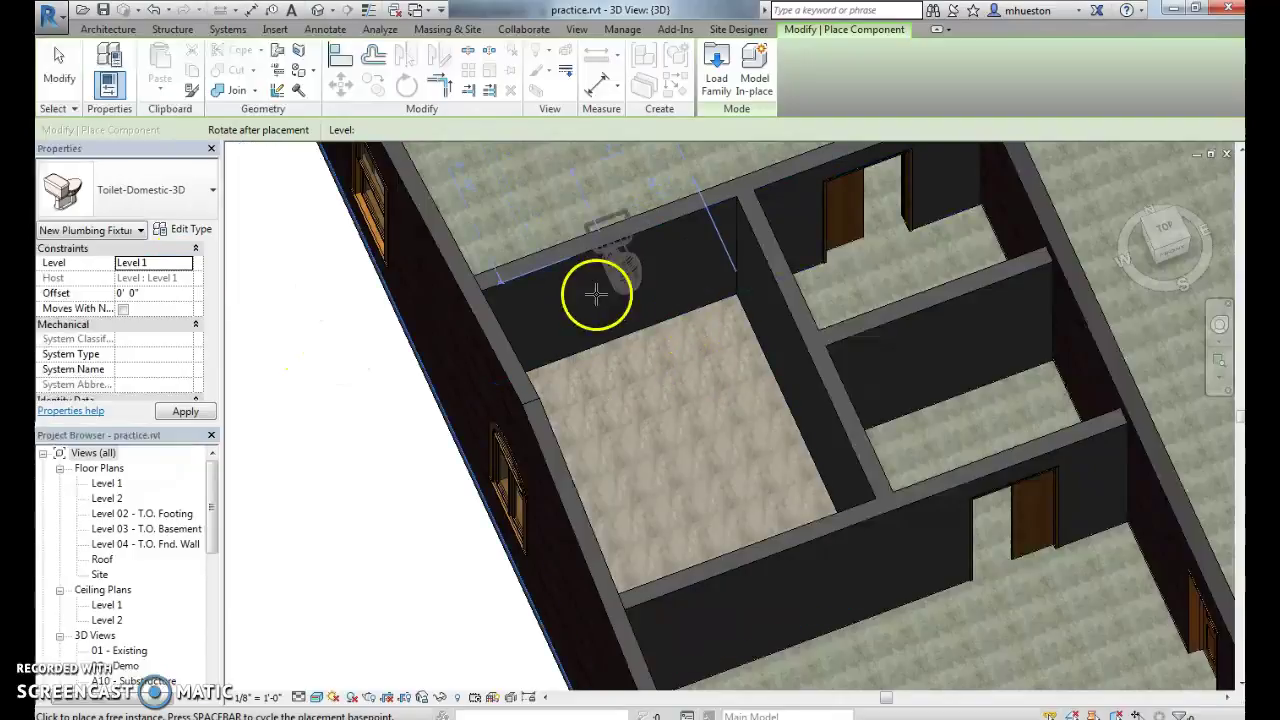
pyautogui.click(715, 335)
pyautogui.press('Escape')
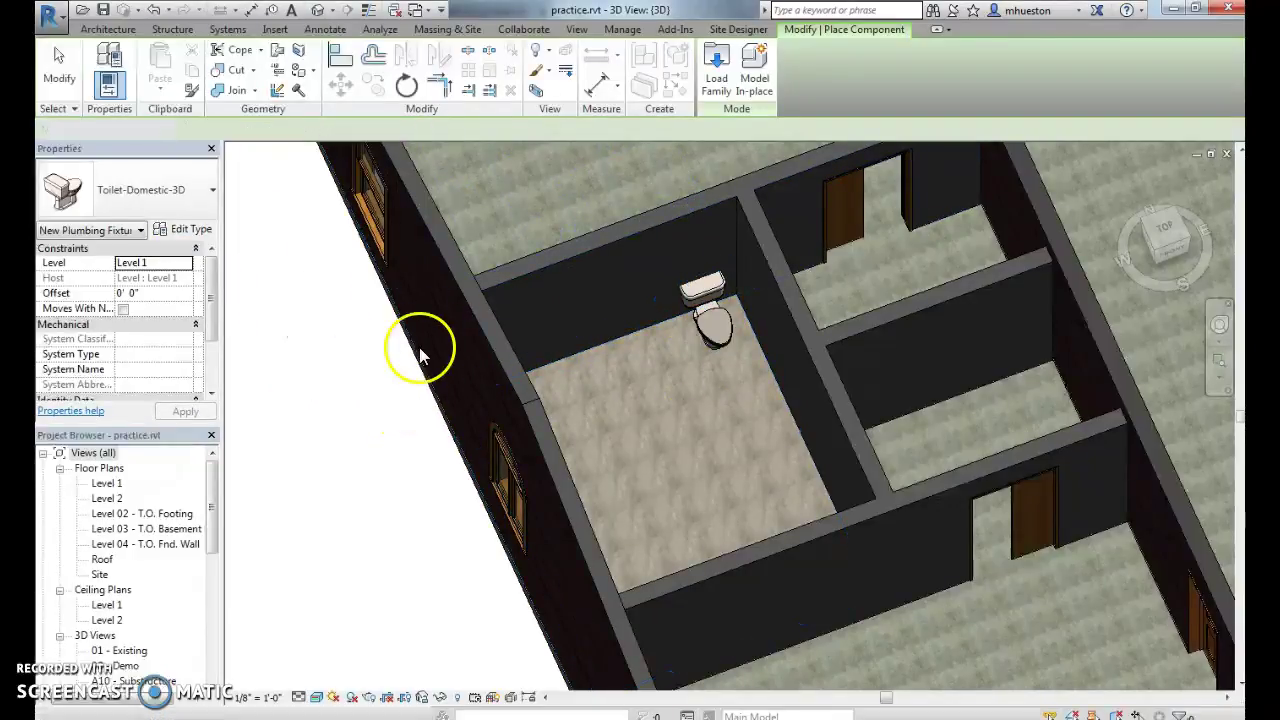
pyautogui.press('Escape')
# - Try to rotate the placed toilet in the 3D view
pyautogui.keyDown('shift'); pyautogui.moveTo(466, 363); pyautogui.dragTo(733, 508, button='middle'); pyautogui.keyUp('shift')
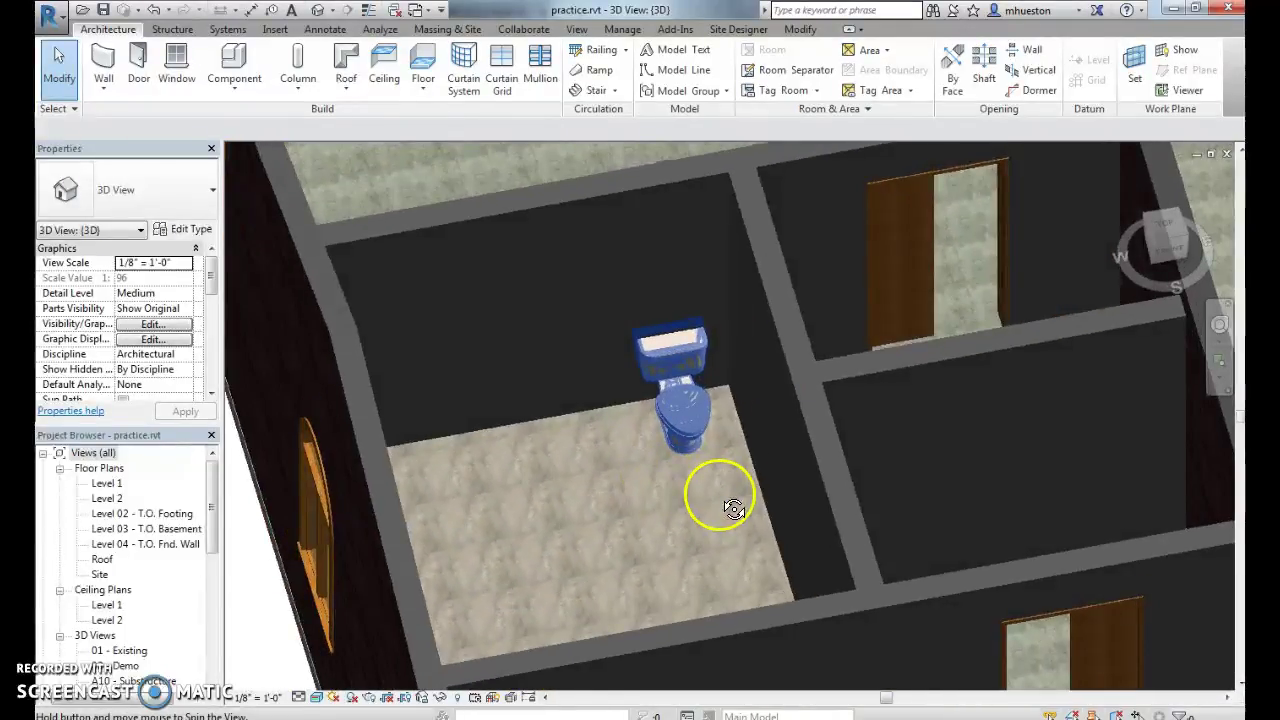
pyautogui.click(683, 390)
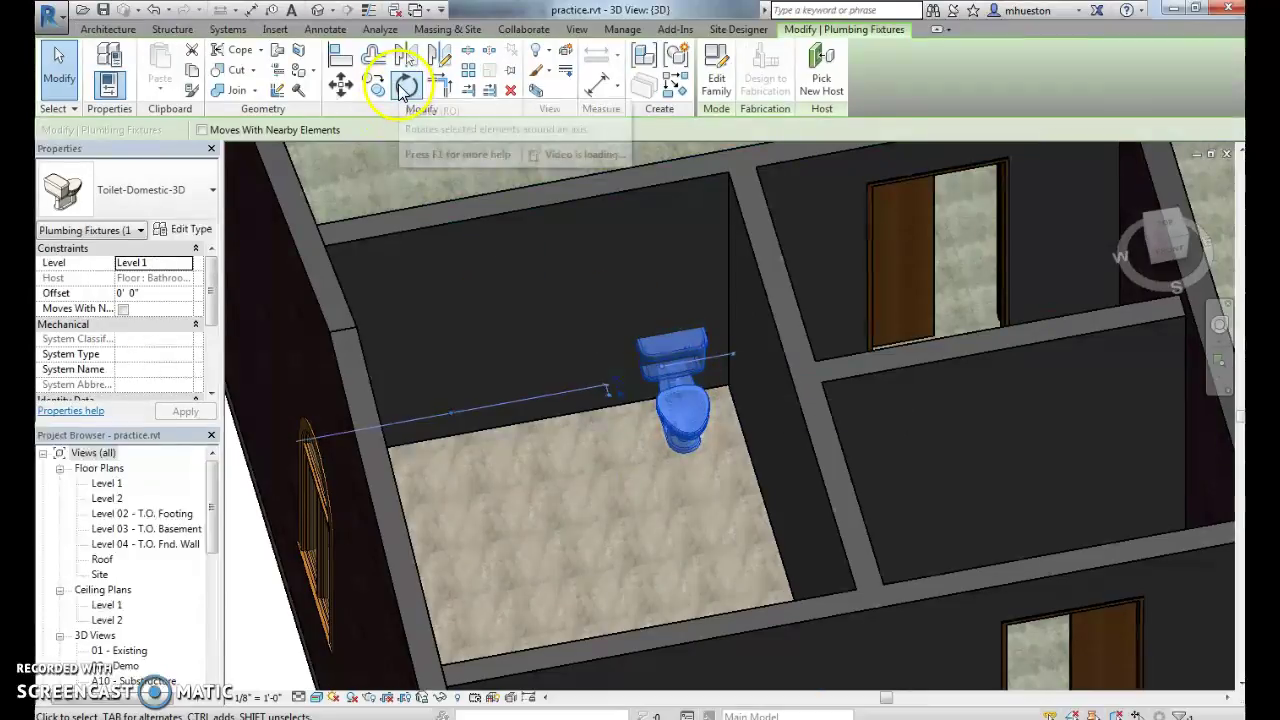
pyautogui.click(406, 84)
pyautogui.keyDown('shift'); pyautogui.moveTo(755, 455); pyautogui.dragTo(471, 343, button='middle'); pyautogui.keyUp('shift')
pyautogui.press('Escape')
pyautogui.press('Escape')
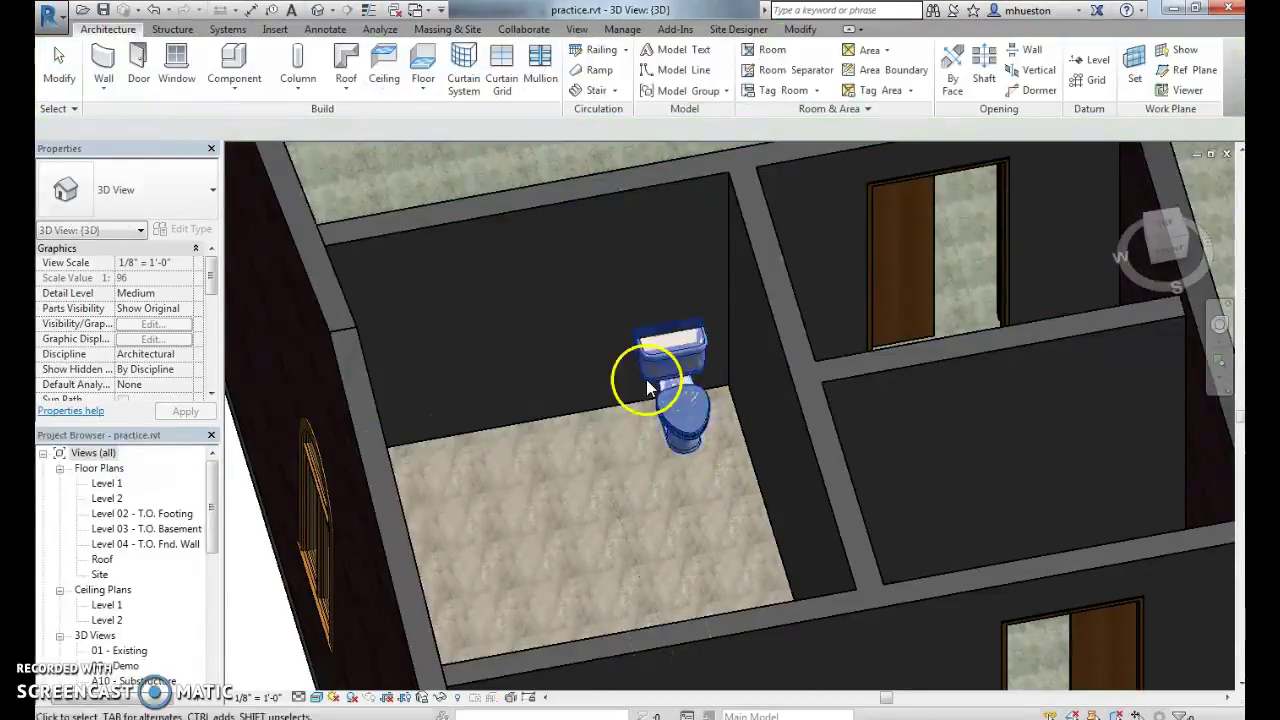
pyautogui.click(683, 425)
pyautogui.press('space')
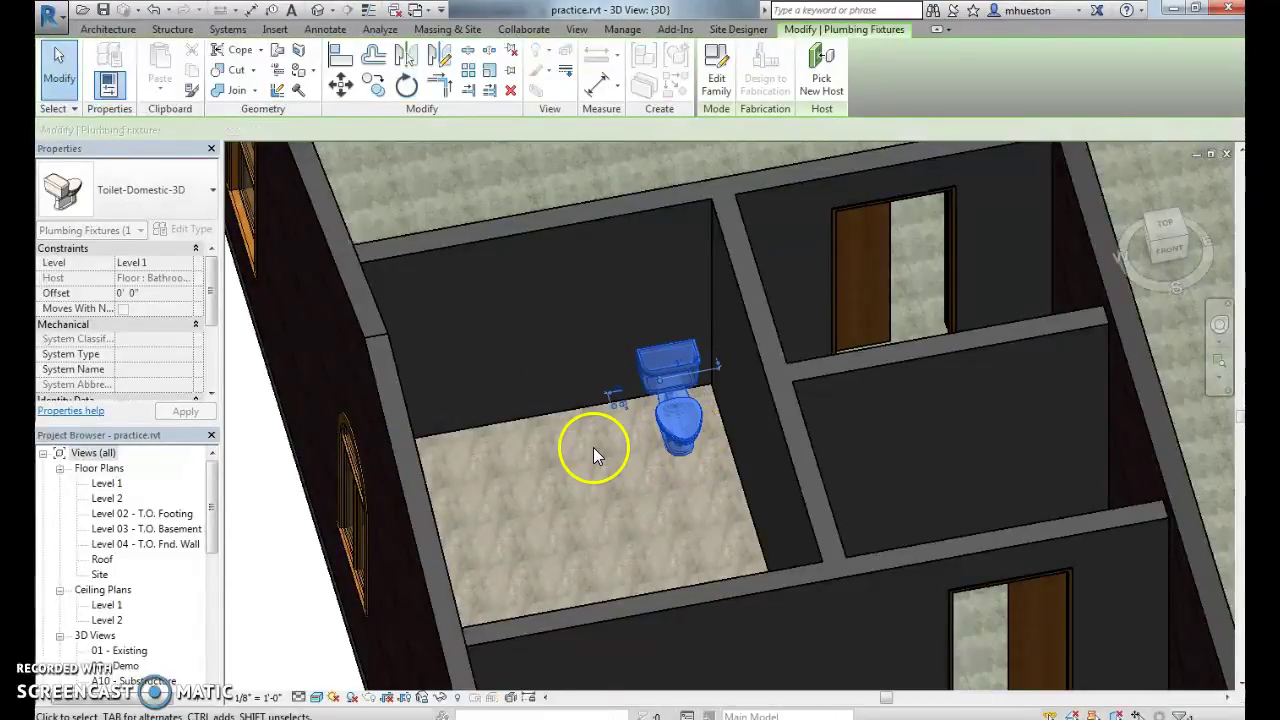
pyautogui.press('Escape')
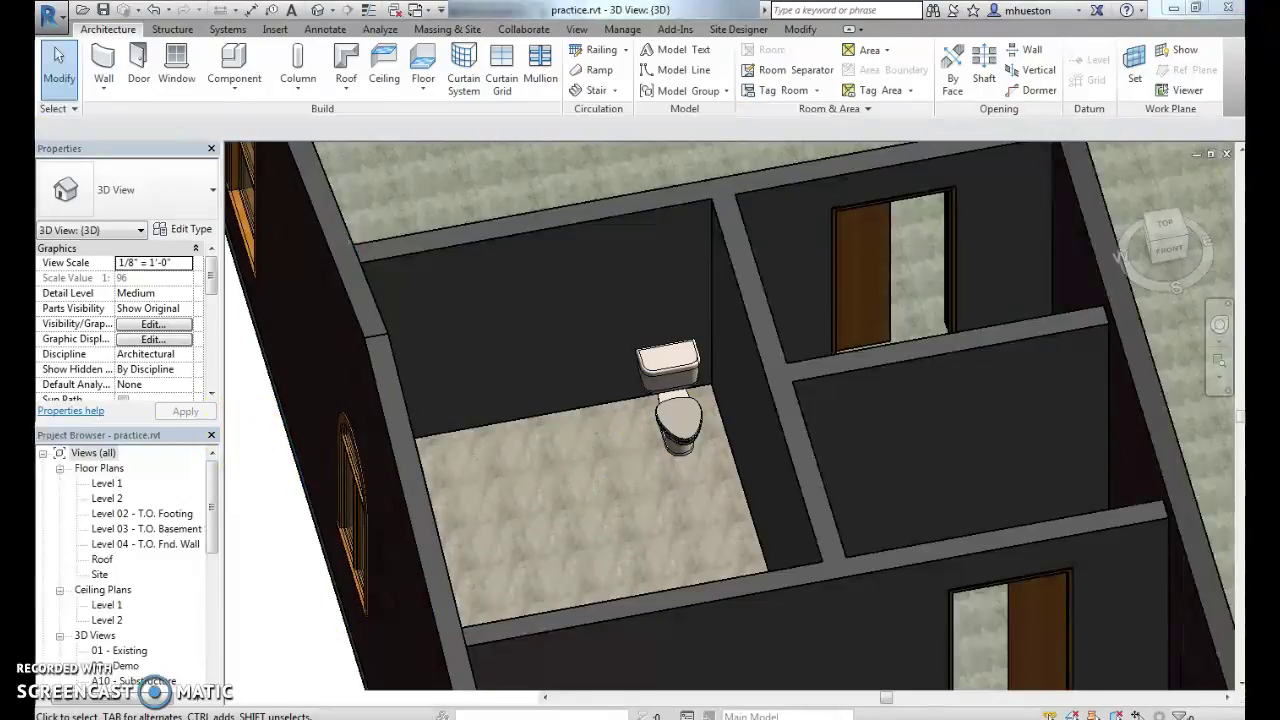
# - Switch to RevitCity in the browser and search its downloads for "Bathroom Vanity"
pyautogui.moveTo(328, 714)
pyautogui.click(325, 666)
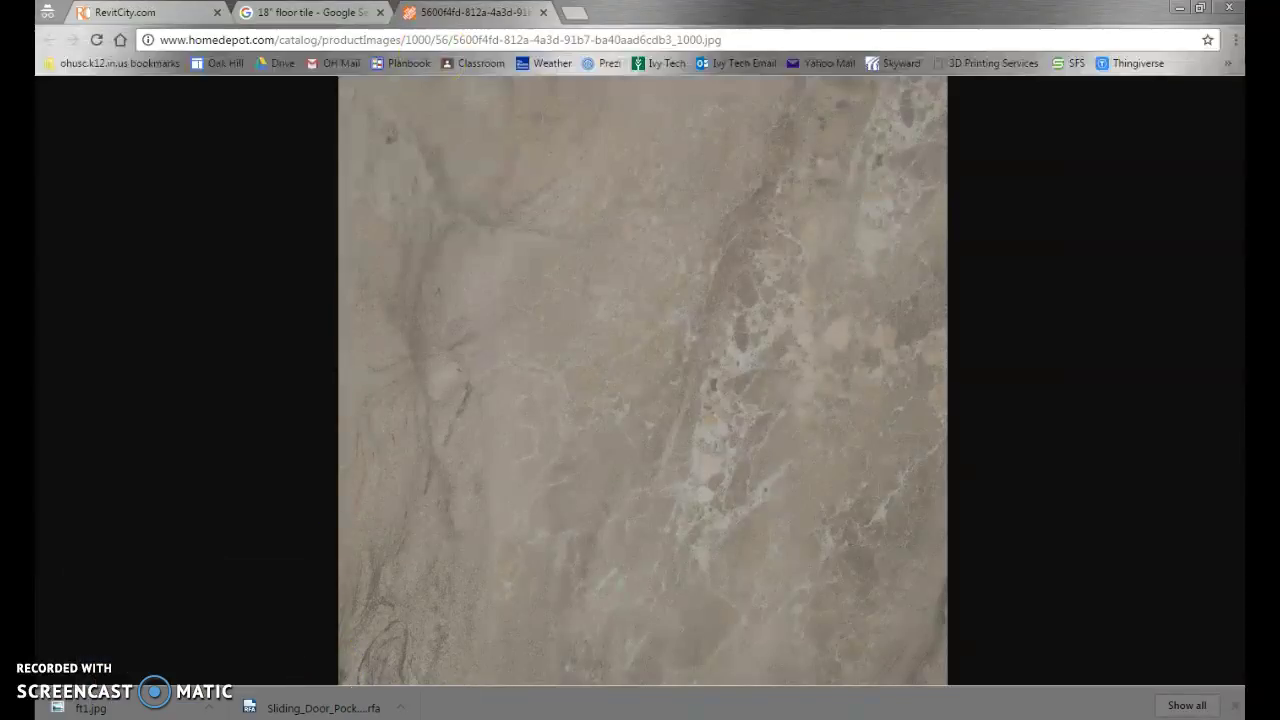
pyautogui.click(165, 17)
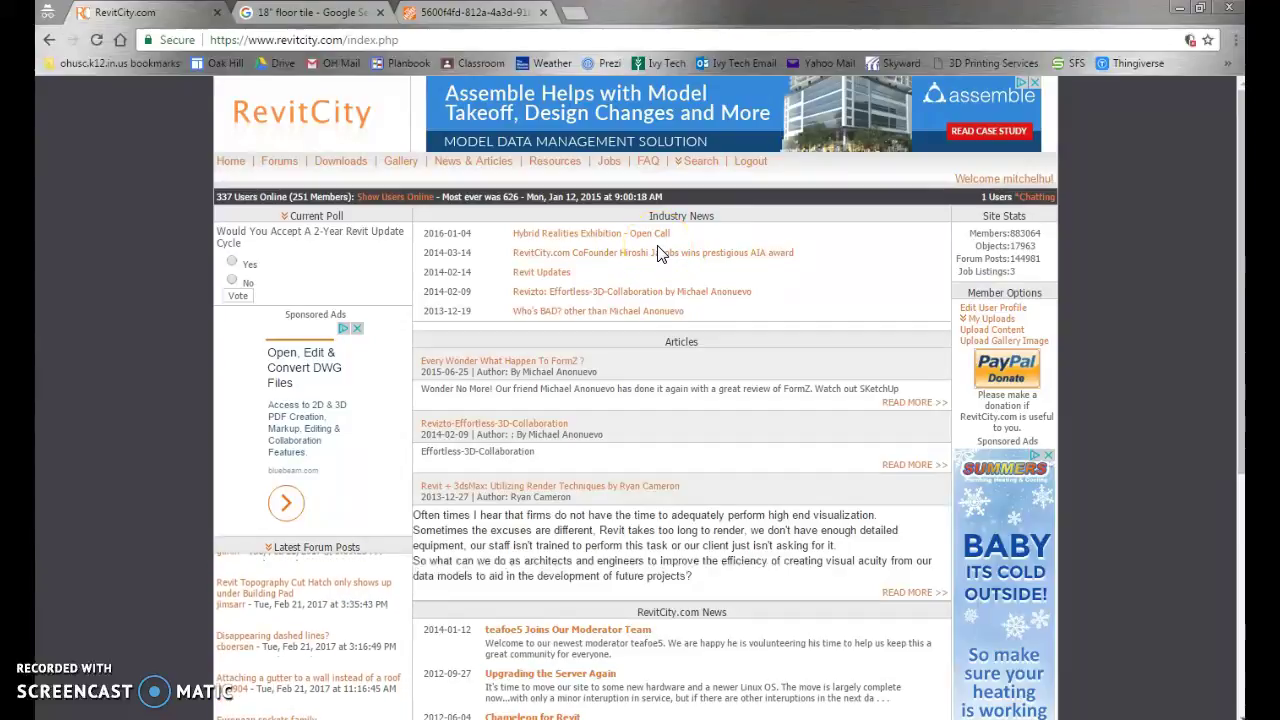
pyautogui.click(350, 161)
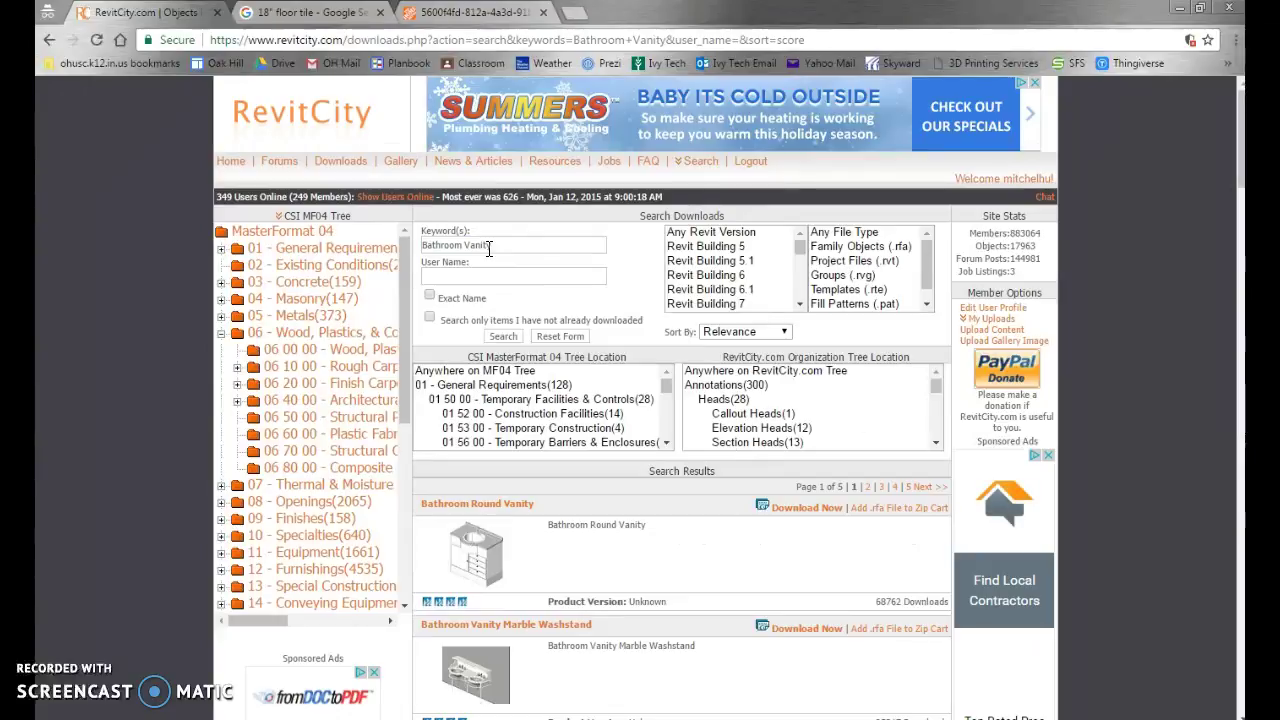
# - Examine the Bathroom Vanity search results for a suitable vanity family
pyautogui.scroll(-6, 560, 349)
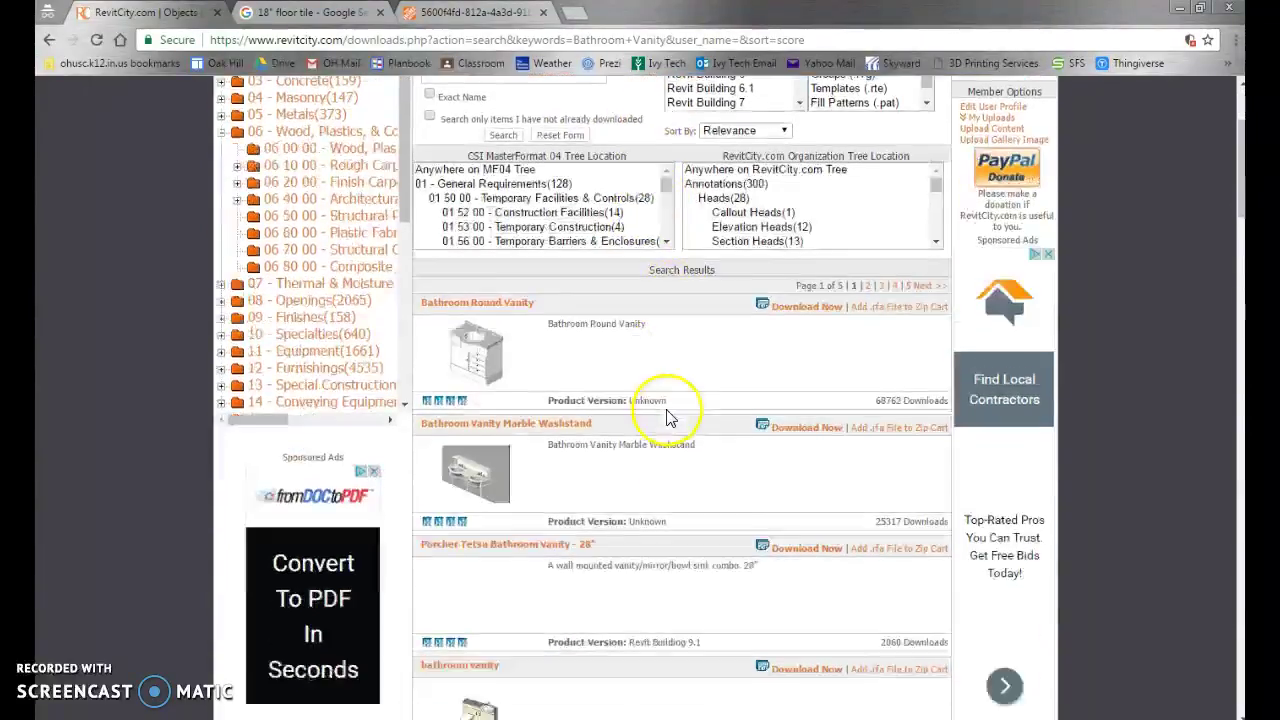
pyautogui.scroll(-3, 550, 370)
pyautogui.scroll(8, 555, 375)
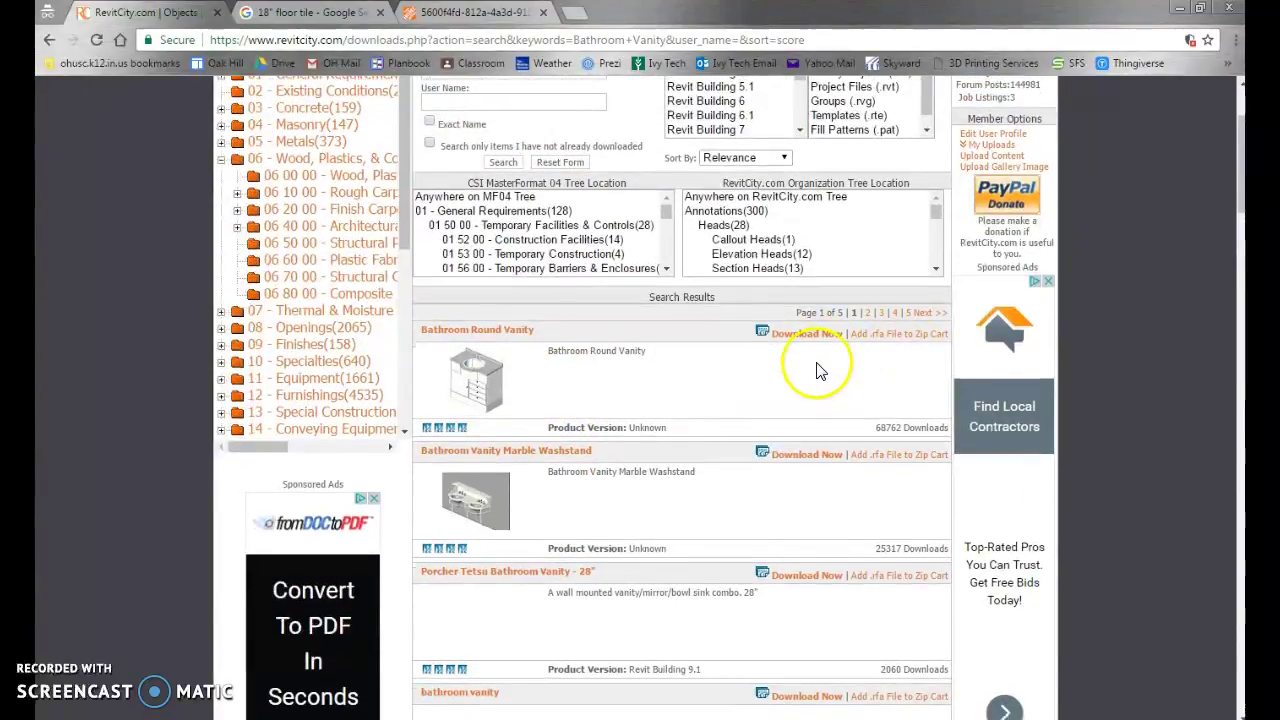
pyautogui.scroll(-12, 786, 384)
pyautogui.scroll(-3, 760, 376)
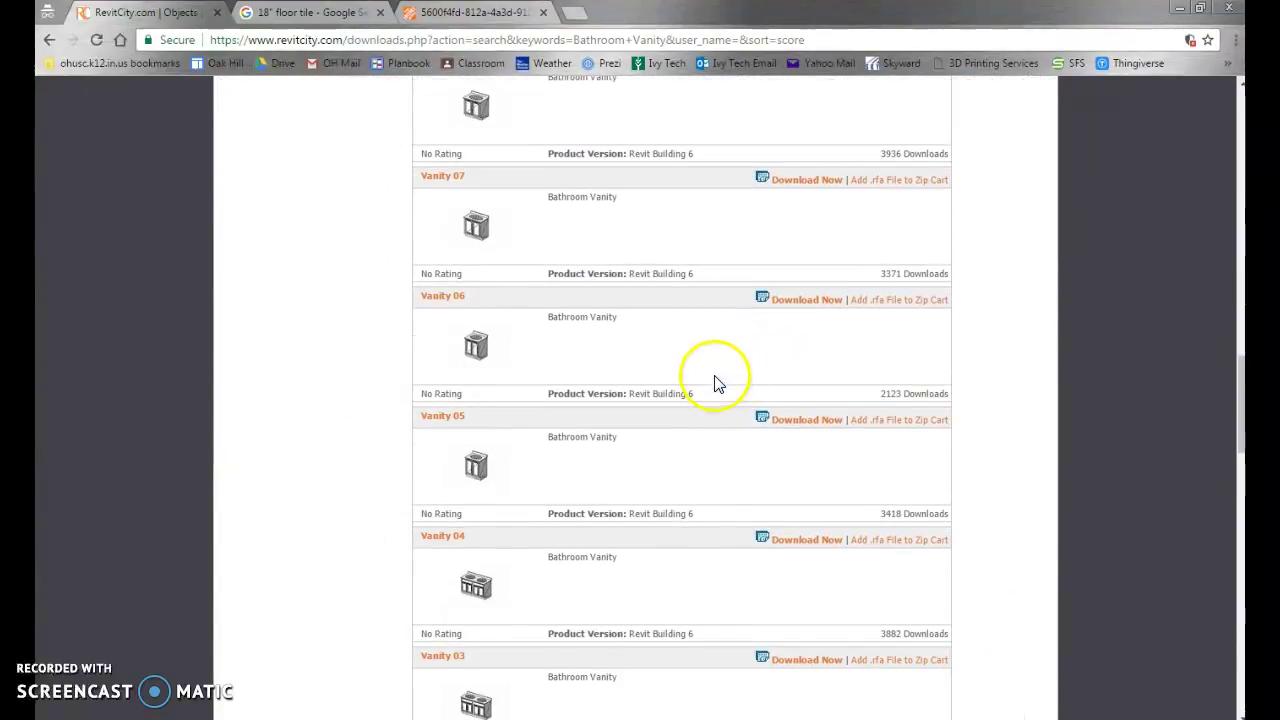
pyautogui.scroll(-4, 714, 380)
pyautogui.scroll(-2, 565, 519)
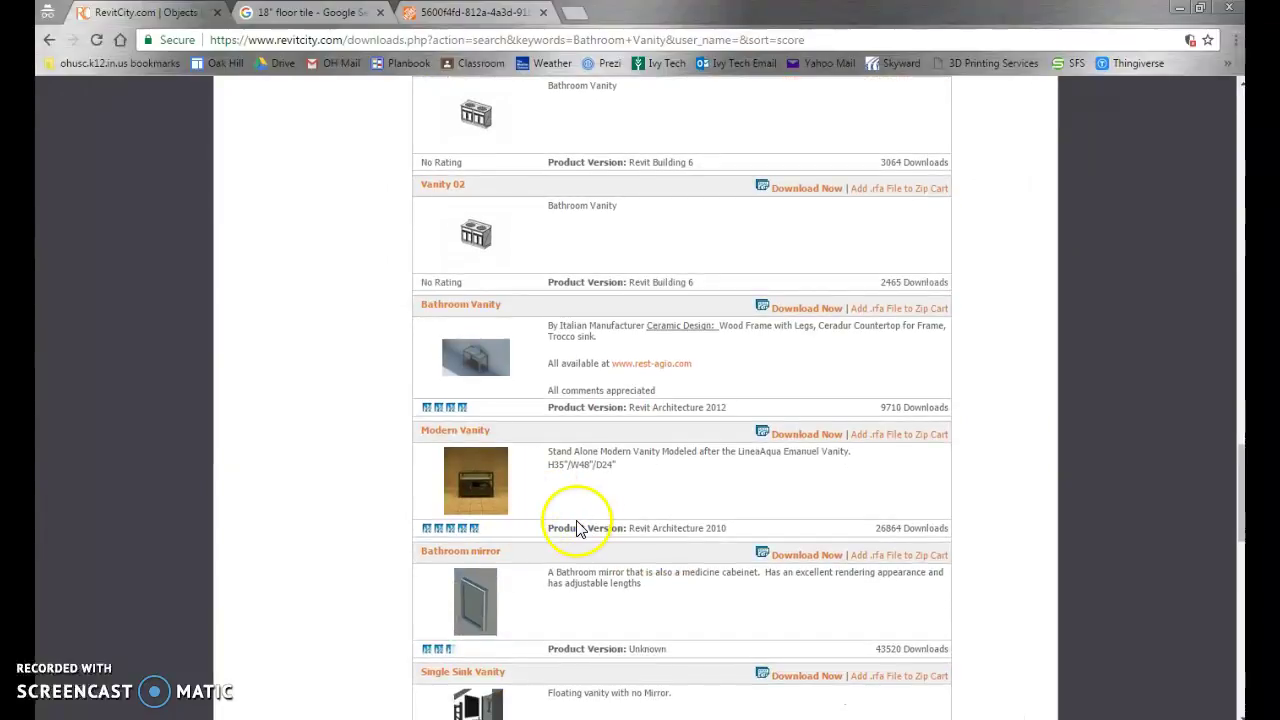
pyautogui.scroll(15, 575, 528)
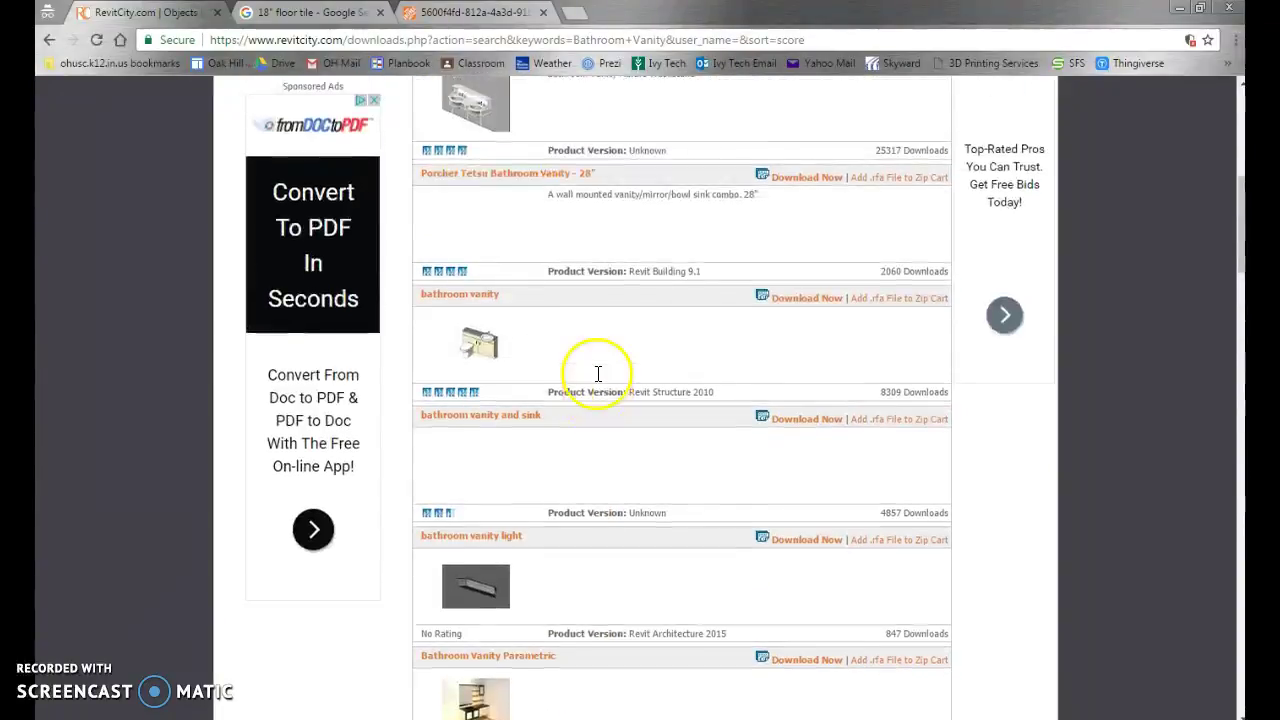
# - Download the Bathroom Round Vanity family from the RevitCity search results and switch back to Revit
pyautogui.scroll(3, 598, 374)
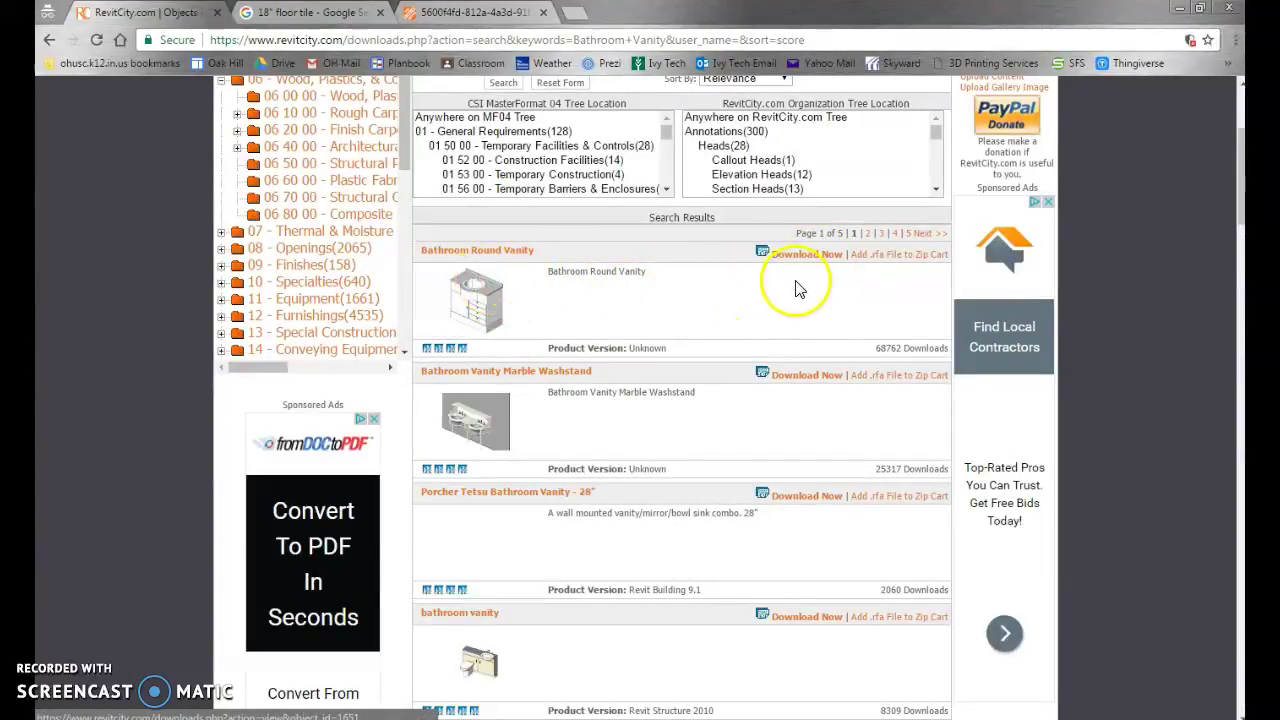
pyautogui.click(815, 259)
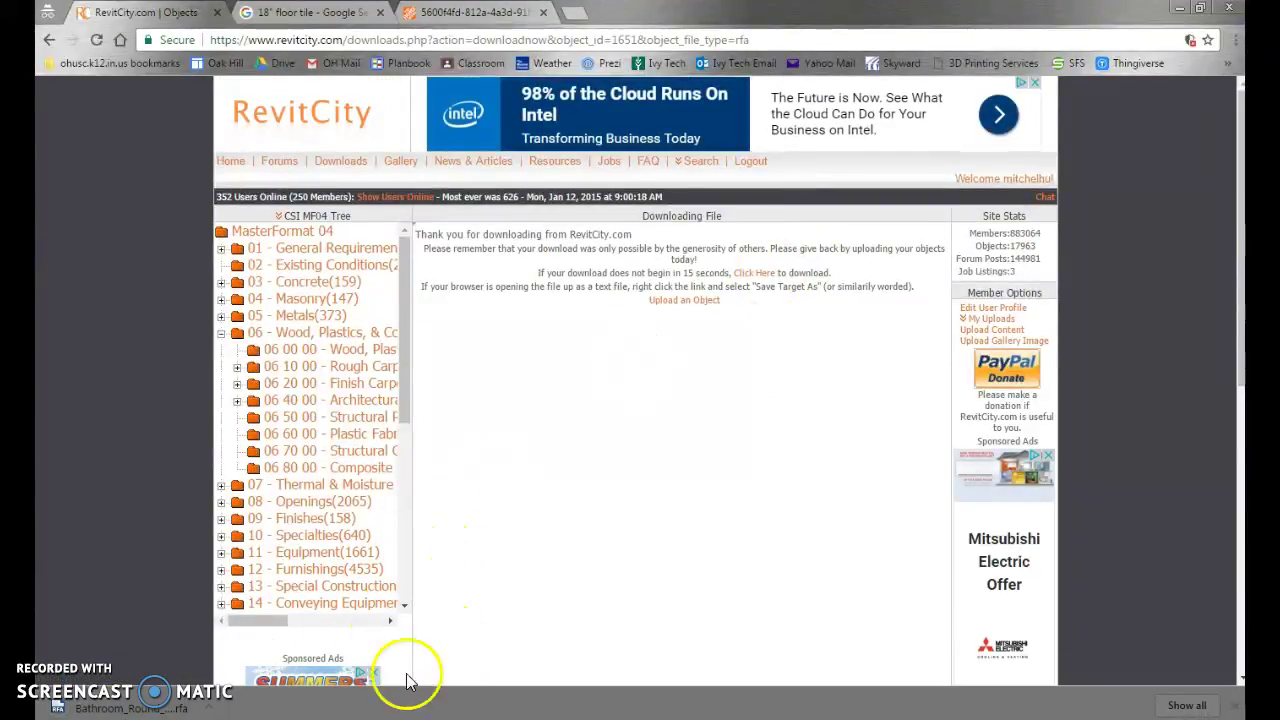
pyautogui.click(363, 634)
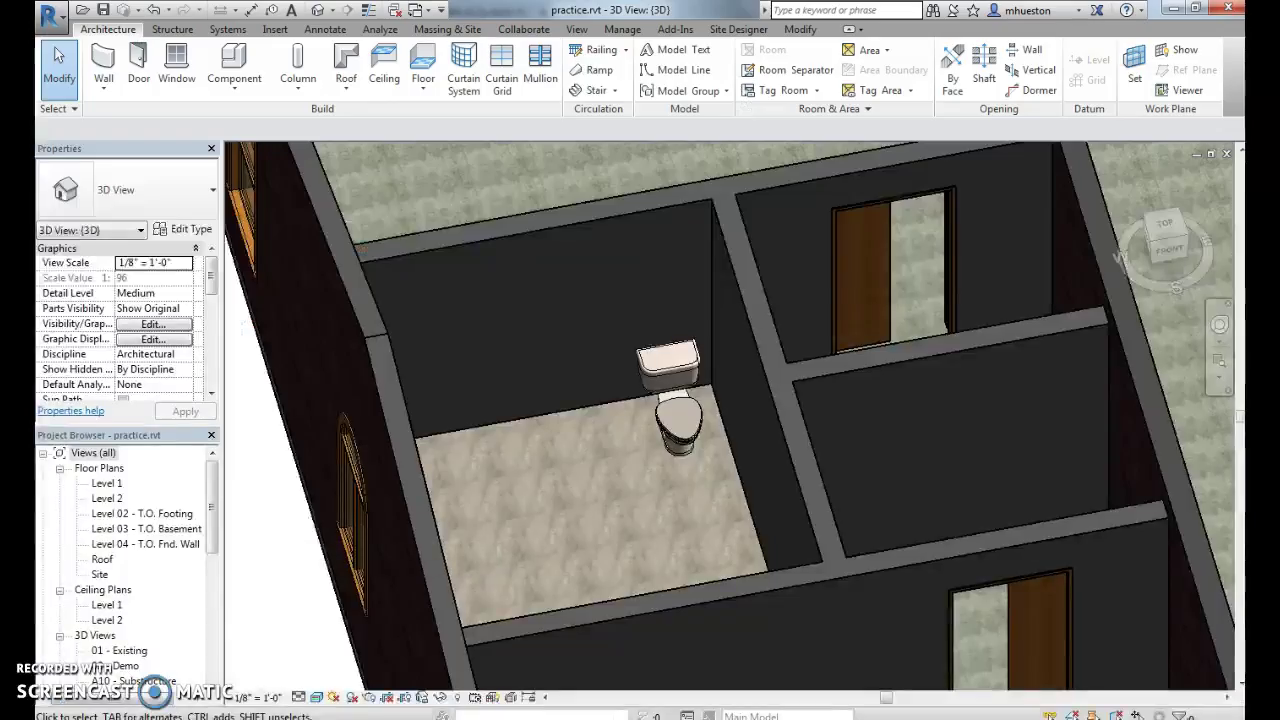
# - Load the family Bathroom_Round_Vanity_1651.rfa from the Downloads folder into the project
pyautogui.click(279, 30)
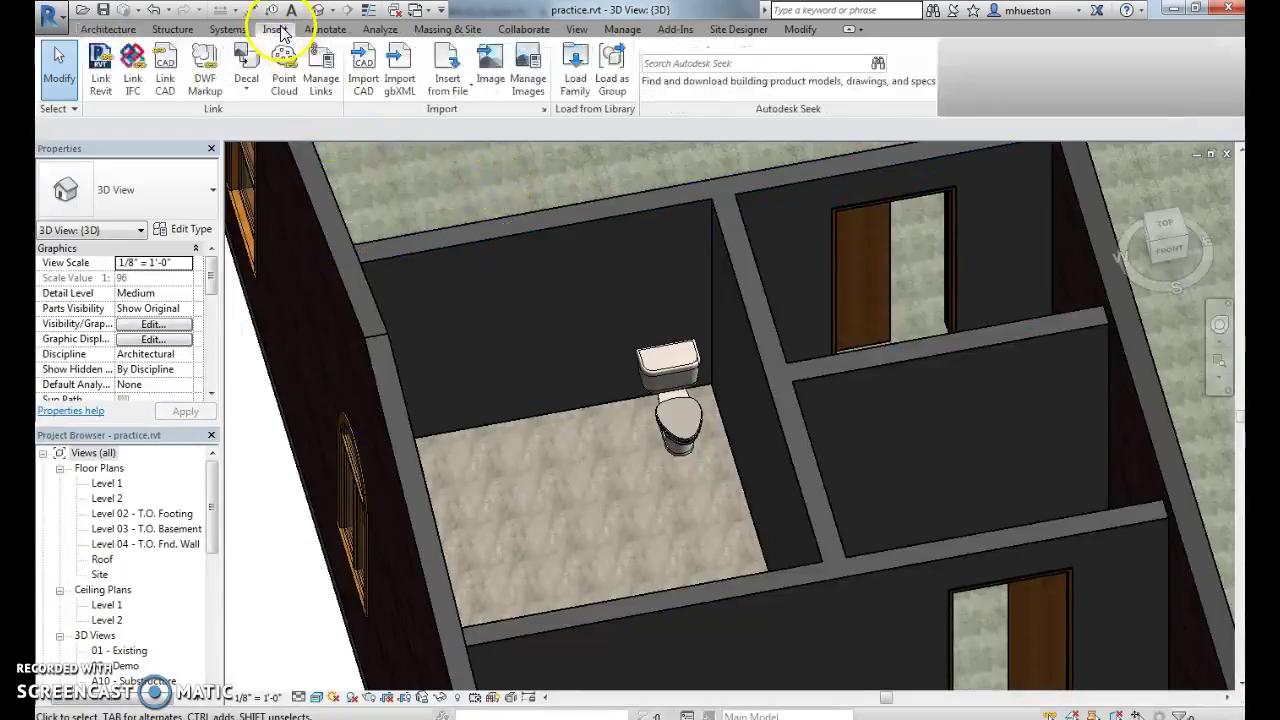
pyautogui.click(578, 85)
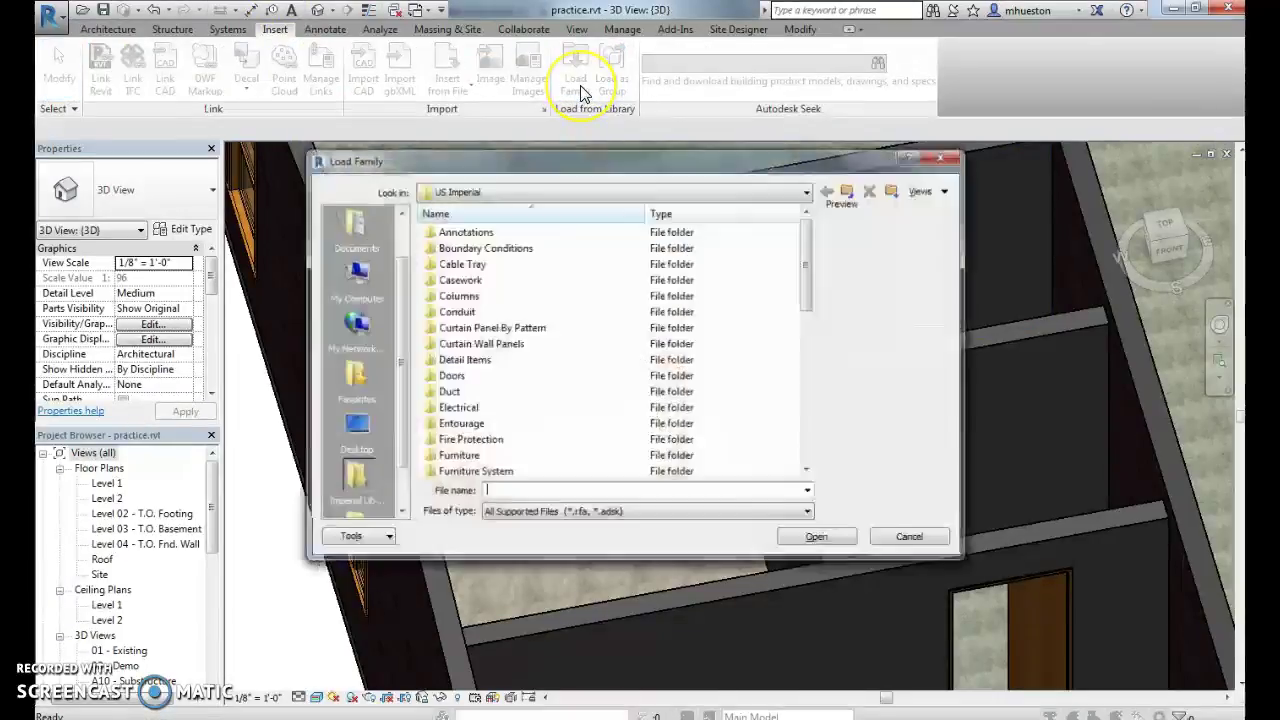
pyautogui.click(366, 232)
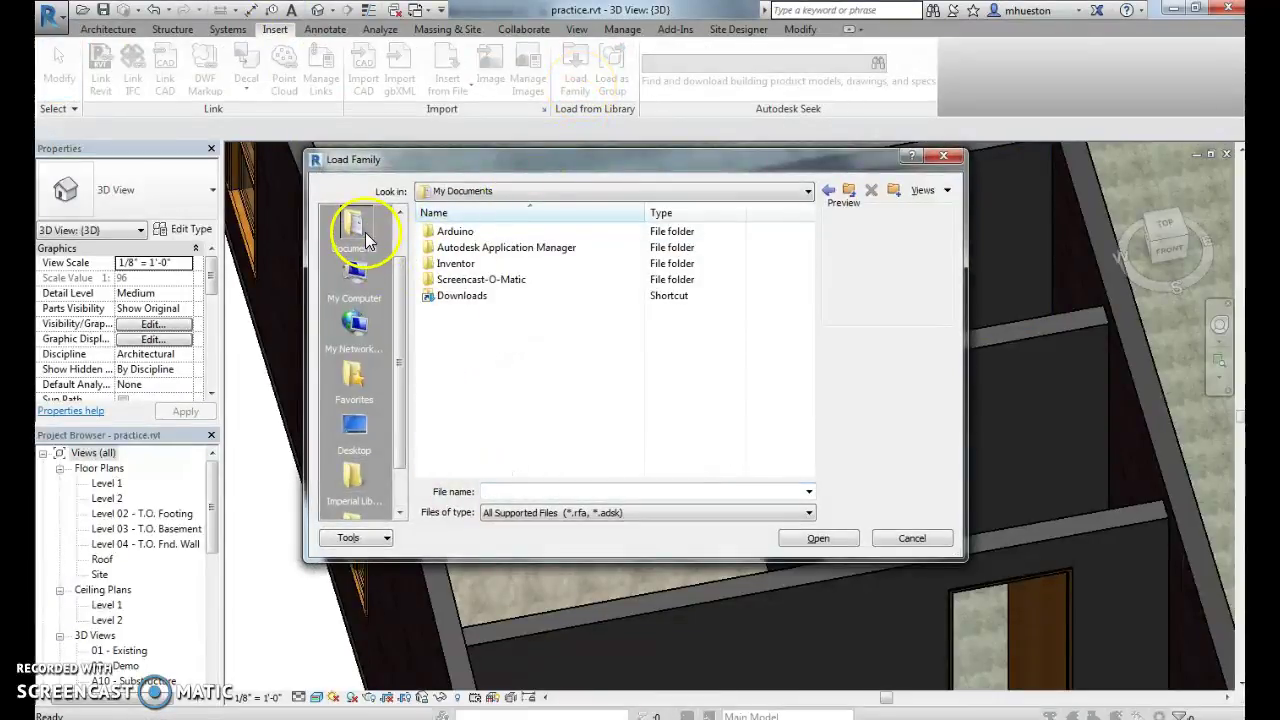
pyautogui.doubleClick(455, 295)
pyautogui.click(527, 395)
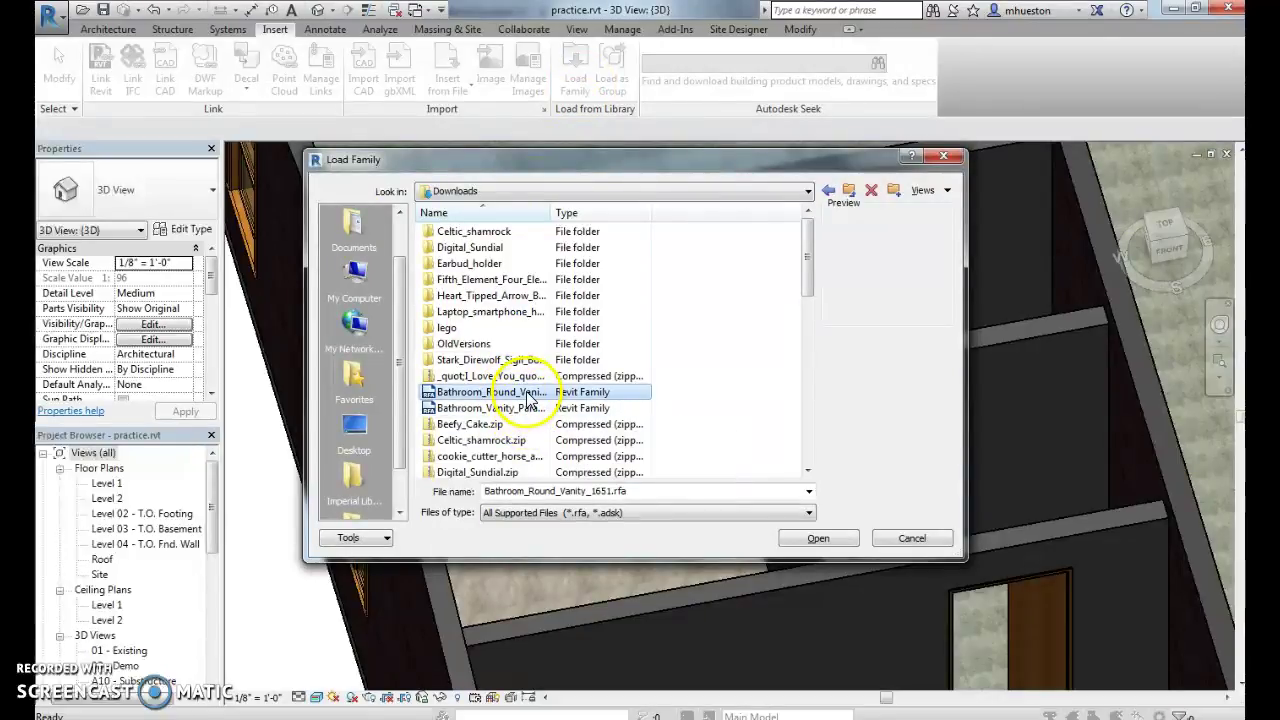
pyautogui.click(822, 538)
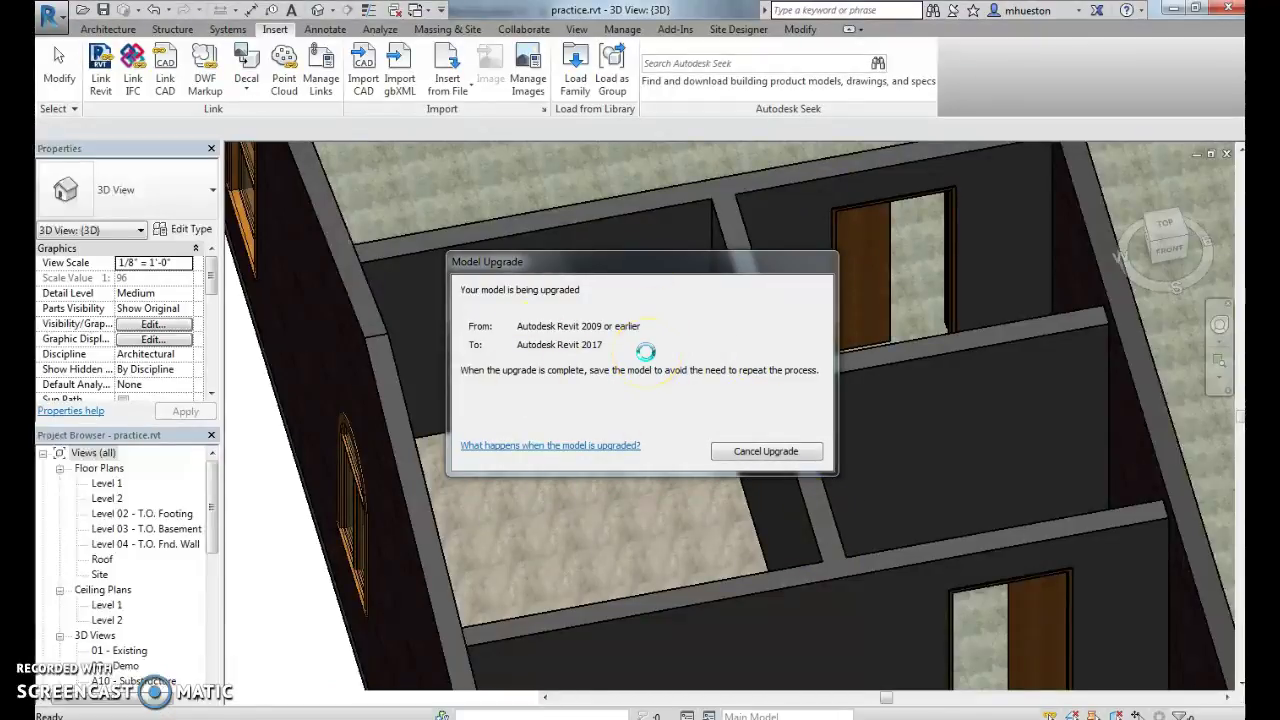
# - Place the 600x1100 round vanity component on the tiled bathroom floor in front of the toilet and end placement
pyautogui.click(108, 29)
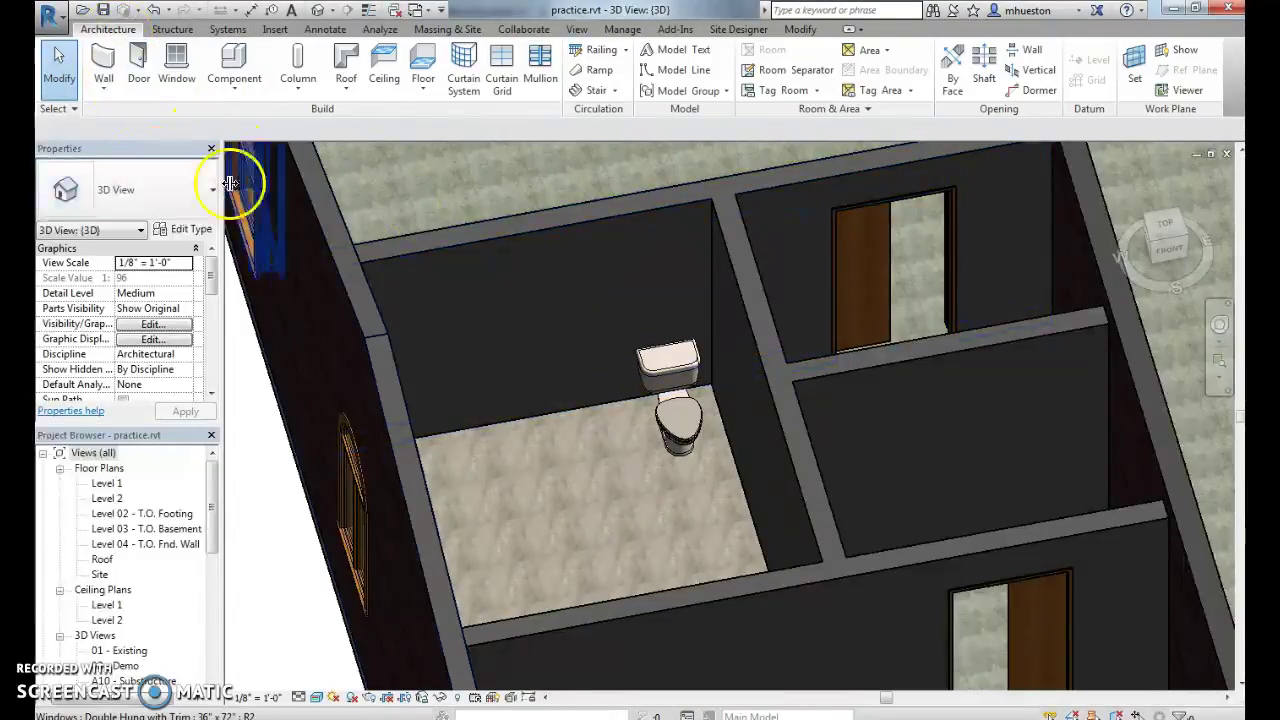
pyautogui.click(236, 70)
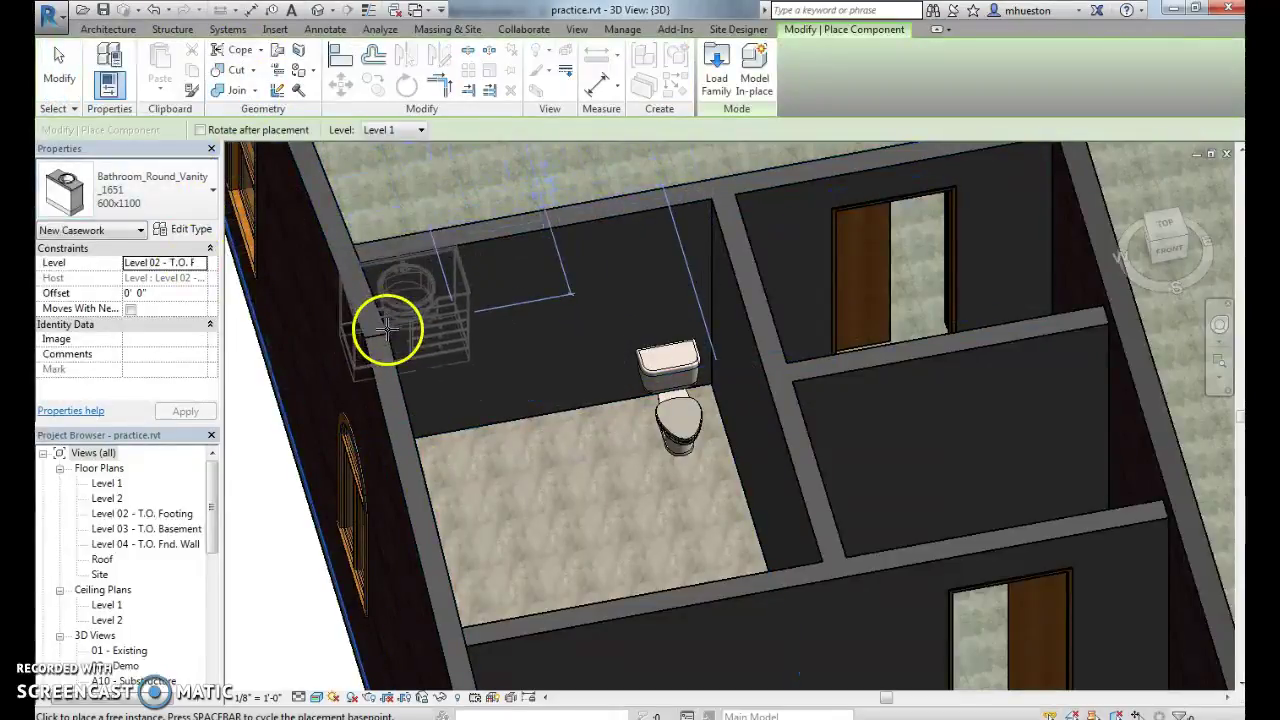
pyautogui.scroll(-2, 400, 340)
pyautogui.keyDown('shift'); pyautogui.moveTo(480, 523); pyautogui.dragTo(262, 568, button='middle'); pyautogui.keyUp('shift')
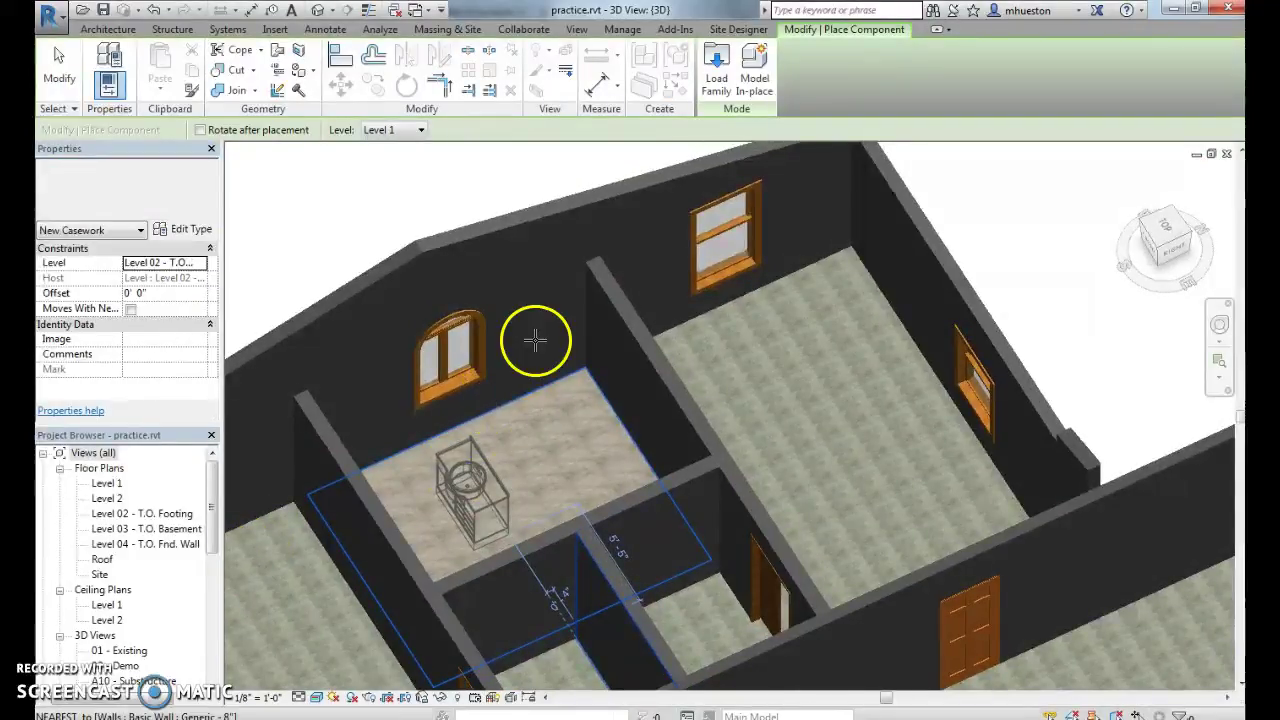
pyautogui.scroll(2, 586, 408)
pyautogui.scroll(1, 586, 408)
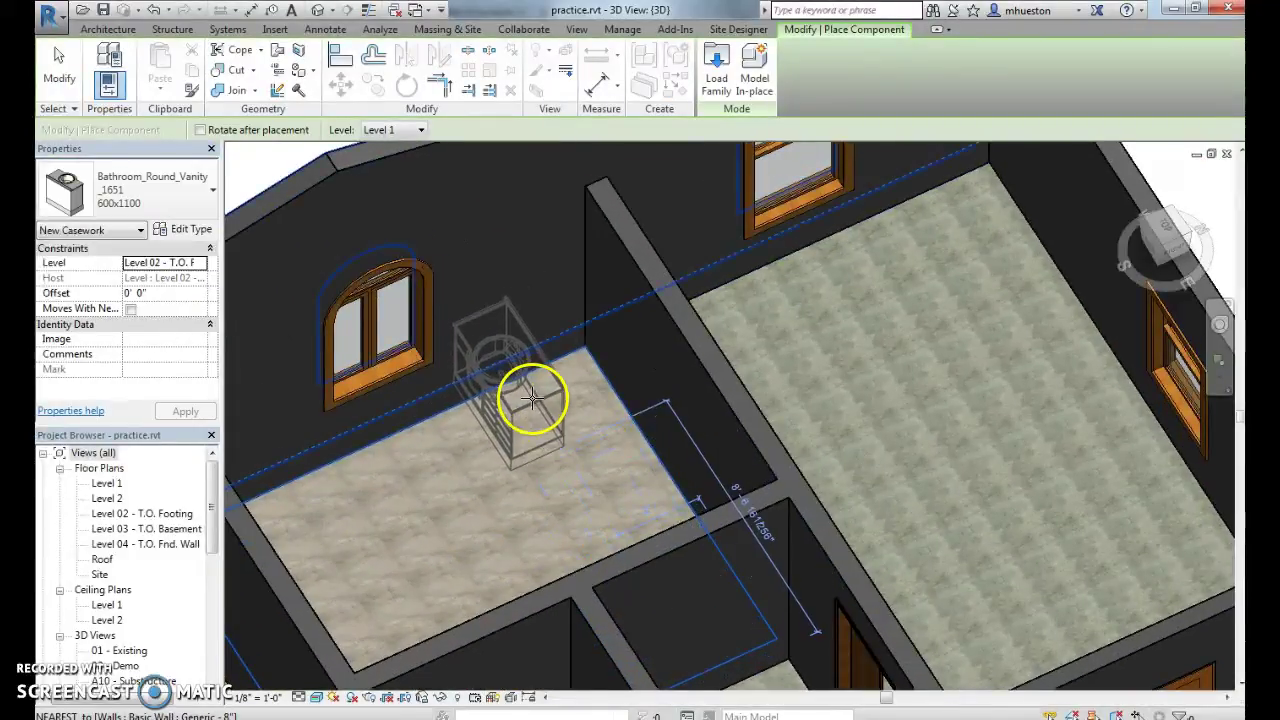
pyautogui.keyDown('shift'); pyautogui.moveTo(471, 514); pyautogui.dragTo(749, 509, button='middle'); pyautogui.keyUp('shift')
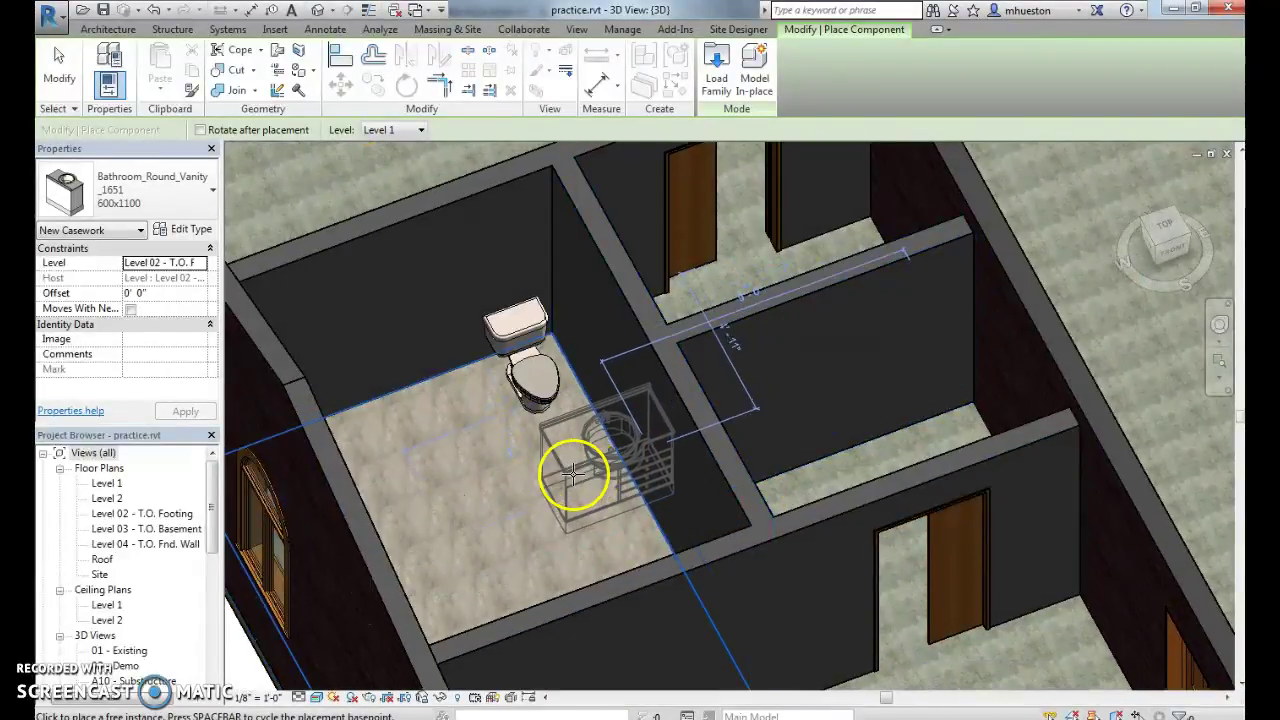
pyautogui.click(549, 474)
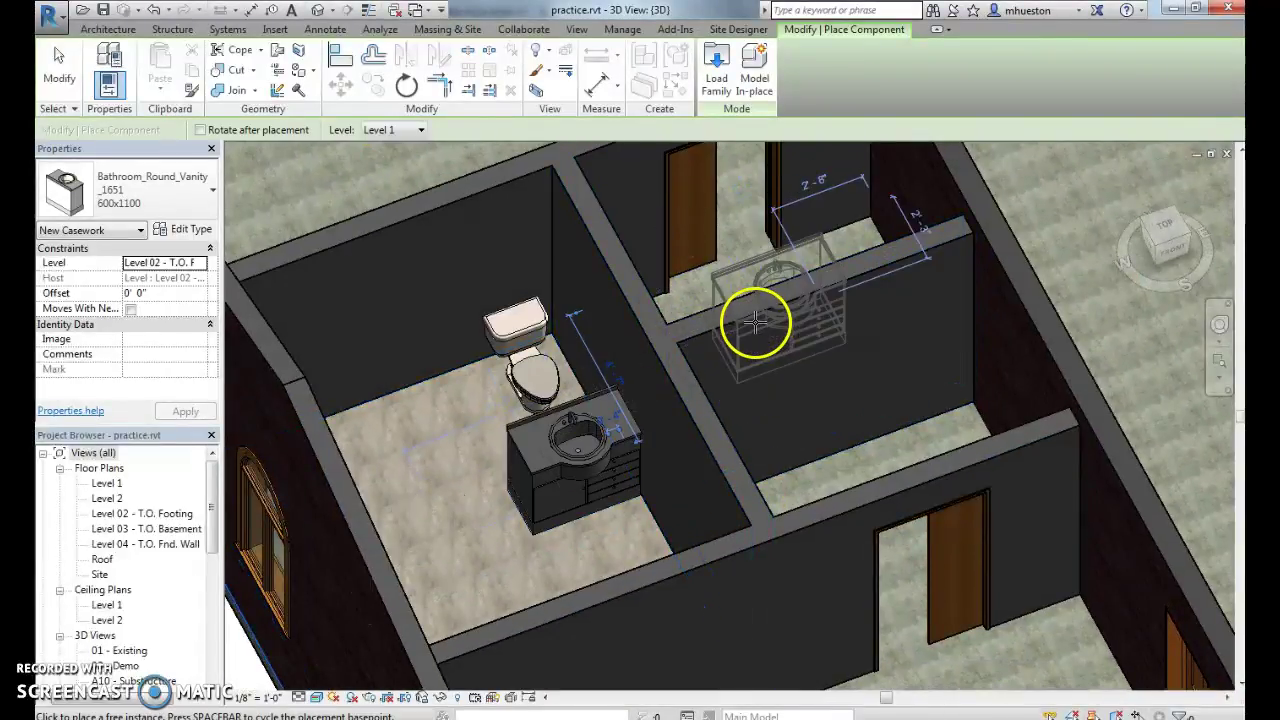
pyautogui.press('Escape')
pyautogui.press('Escape')
# - Rotate the vanity a quarter turn so its back faces the bathroom's inner side wall
pyautogui.keyDown('shift'); pyautogui.moveTo(607, 522); pyautogui.dragTo(601, 449, button='middle'); pyautogui.keyUp('shift')
pyautogui.click(585, 432)
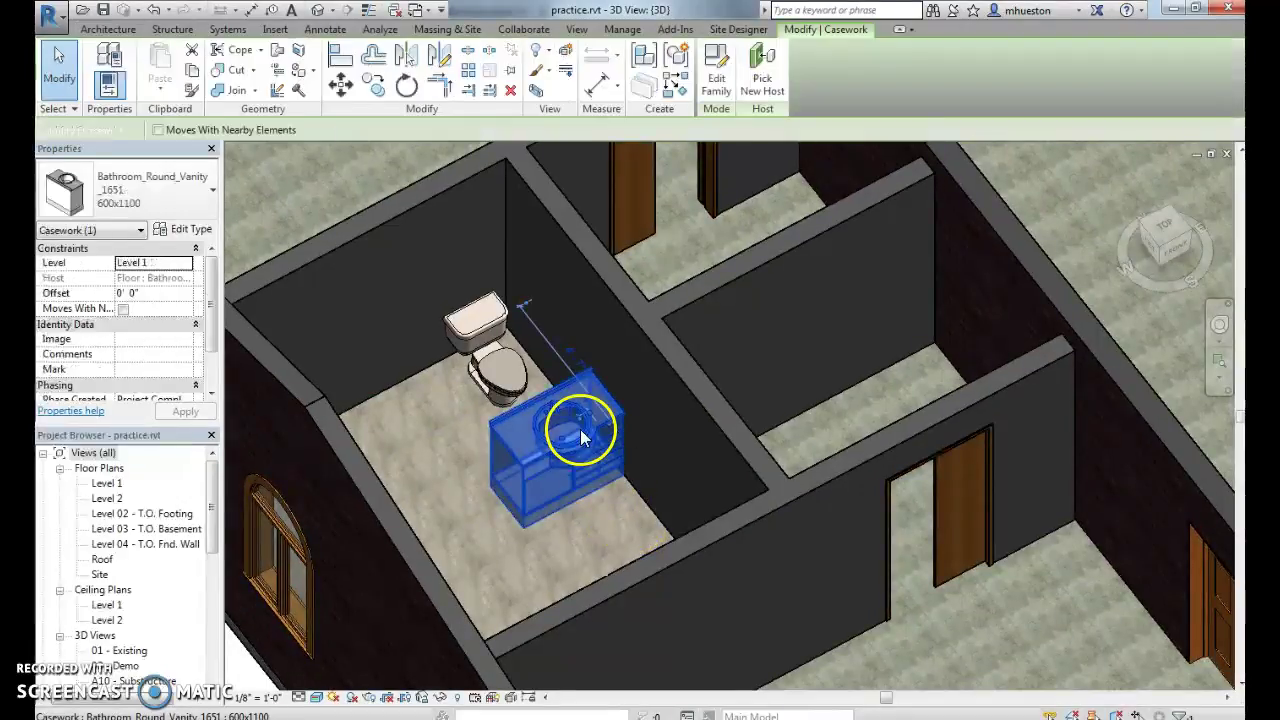
pyautogui.click(424, 94)
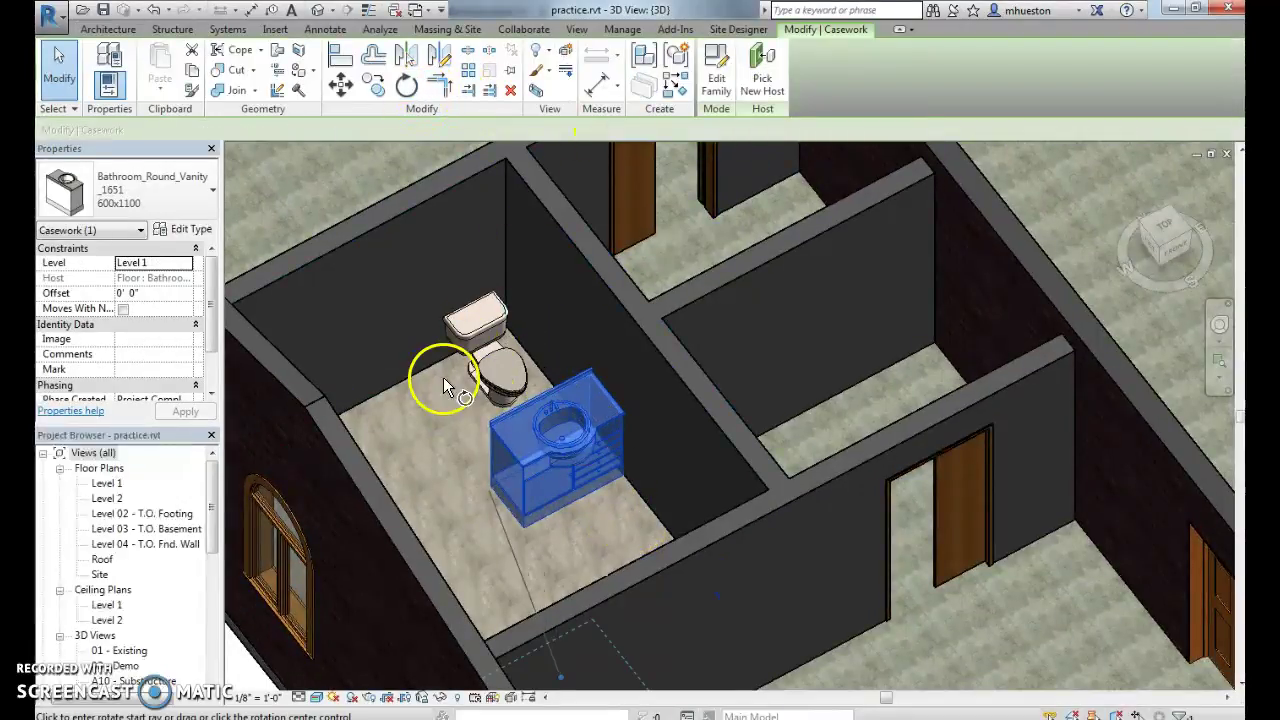
pyautogui.click(386, 416)
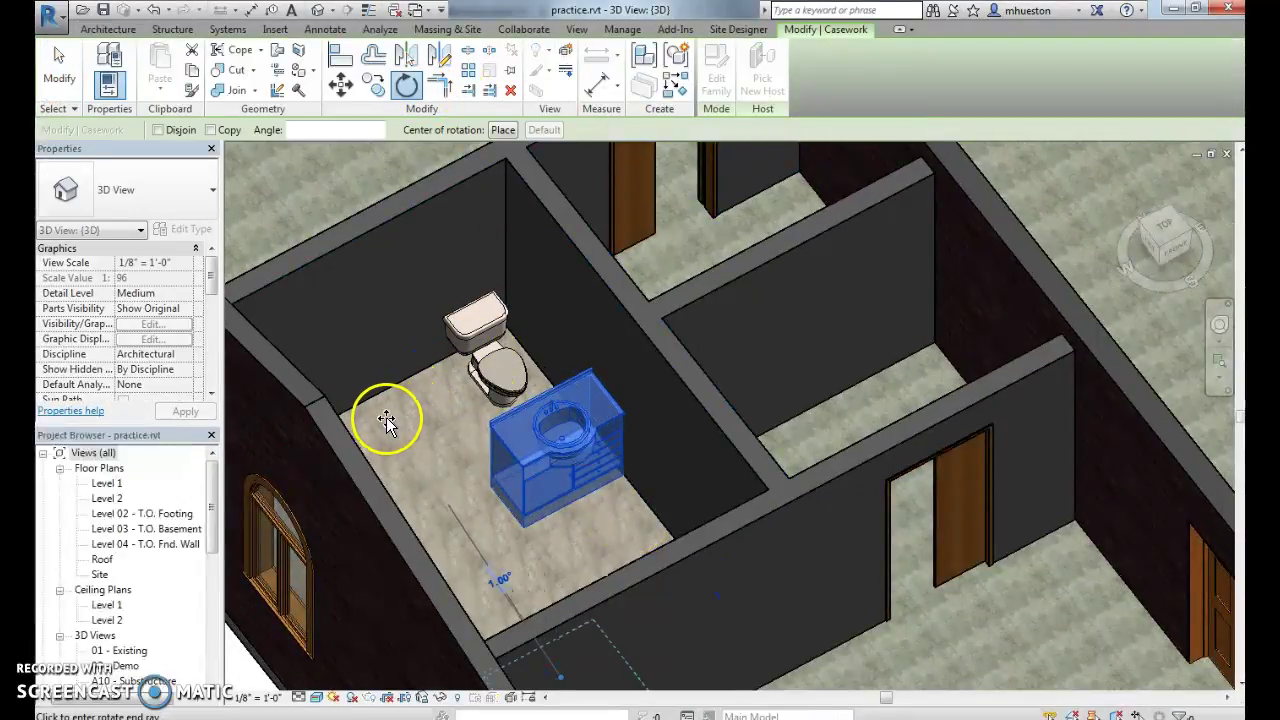
pyautogui.click(785, 486)
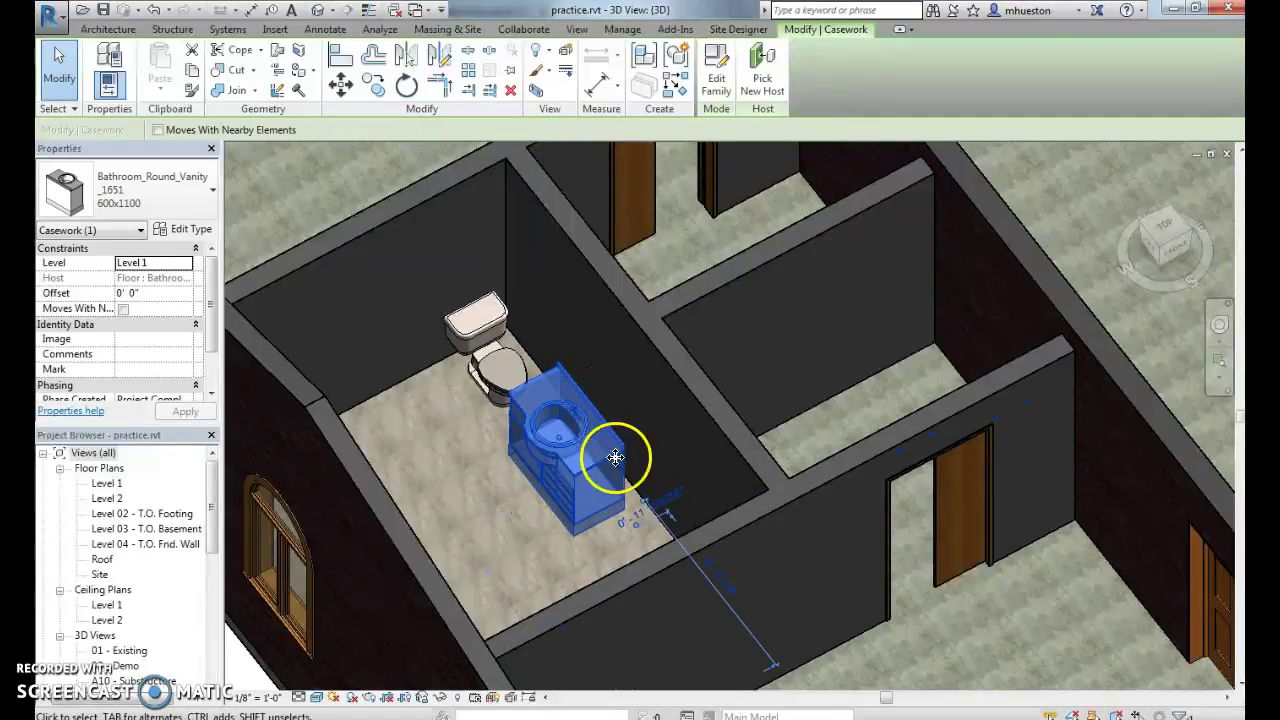
# - In the top view, move the vanity flush against the inner side wall, farther from the toilet, and deselect it
pyautogui.click(1164, 228)
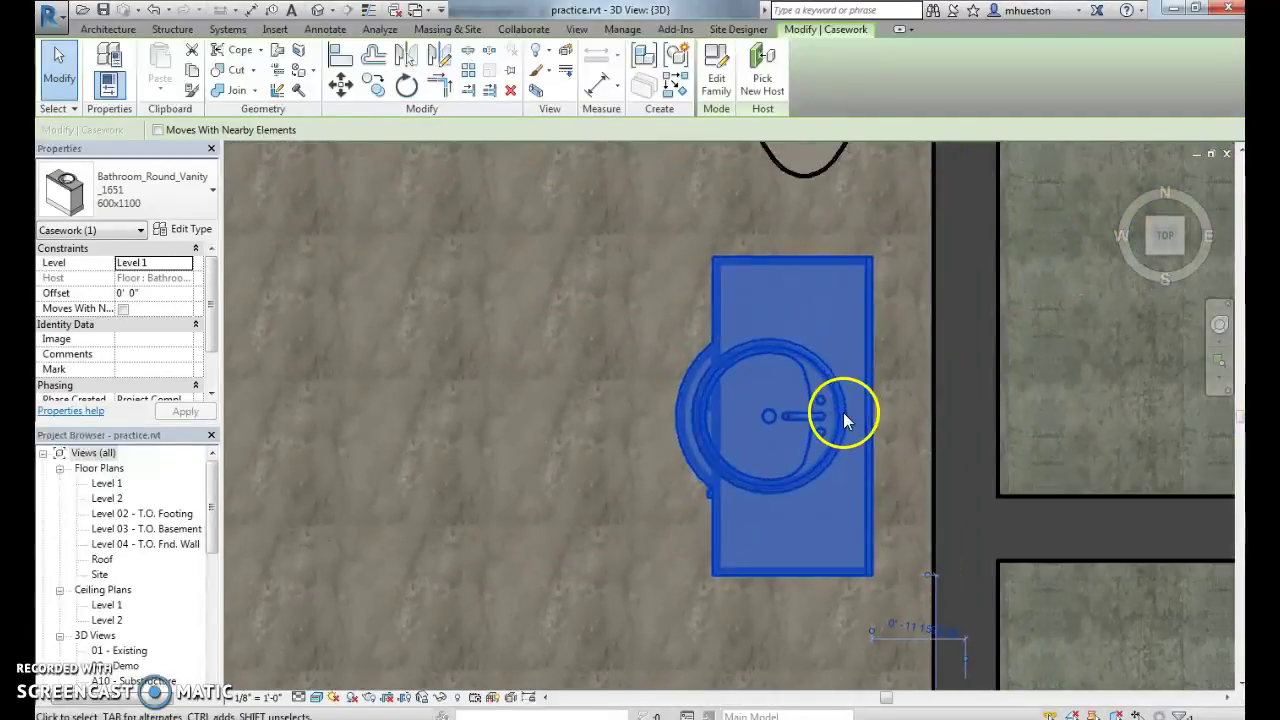
pyautogui.scroll(2, 845, 415)
pyautogui.scroll(-4, 830, 425)
pyautogui.moveTo(836, 412); pyautogui.dragTo(866, 519)
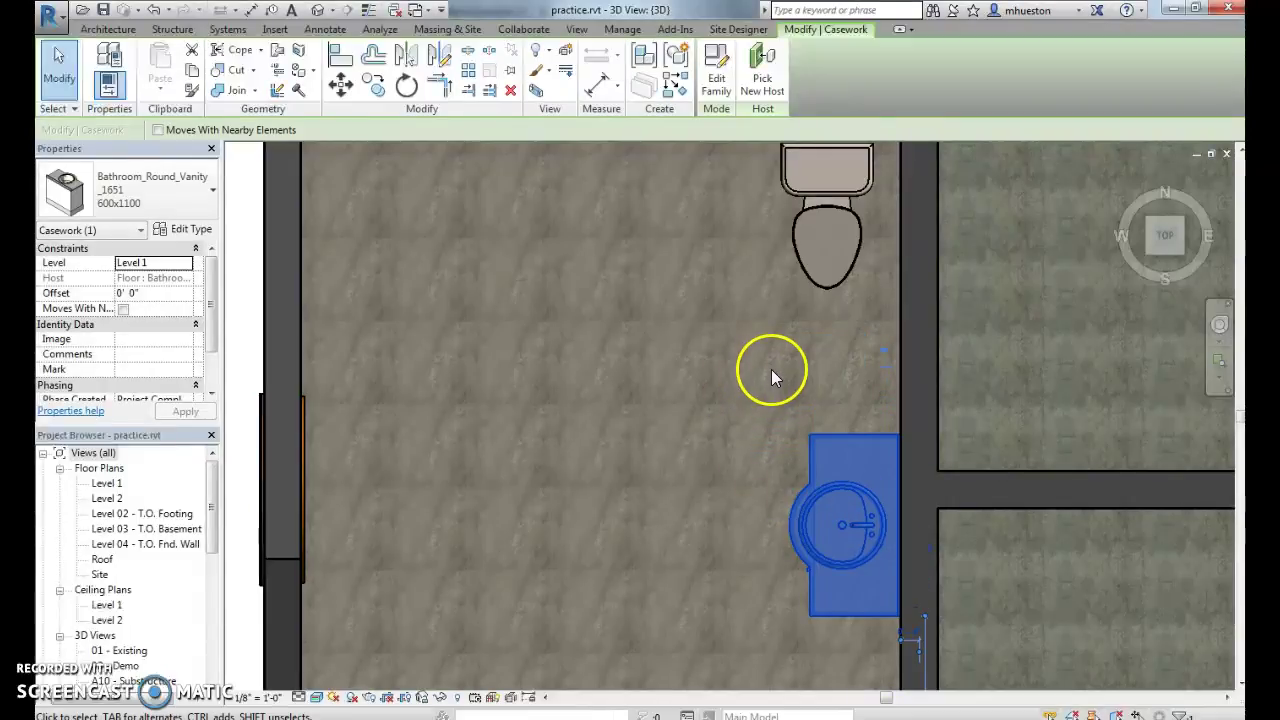
pyautogui.press('Escape')
# - Examine the fixtures in the other bathroom with the free-standing tub, and return to the tiled bathroom
pyautogui.scroll(-2, 560, 514)
pyautogui.keyDown('shift'); pyautogui.moveTo(580, 529); pyautogui.dragTo(746, 460, button='middle'); pyautogui.keyUp('shift')
pyautogui.scroll(5, 760, 549)
pyautogui.keyDown('shift'); pyautogui.moveTo(762, 565); pyautogui.dragTo(894, 477, button='middle'); pyautogui.keyUp('shift')
pyautogui.scroll(-2, 672, 270)
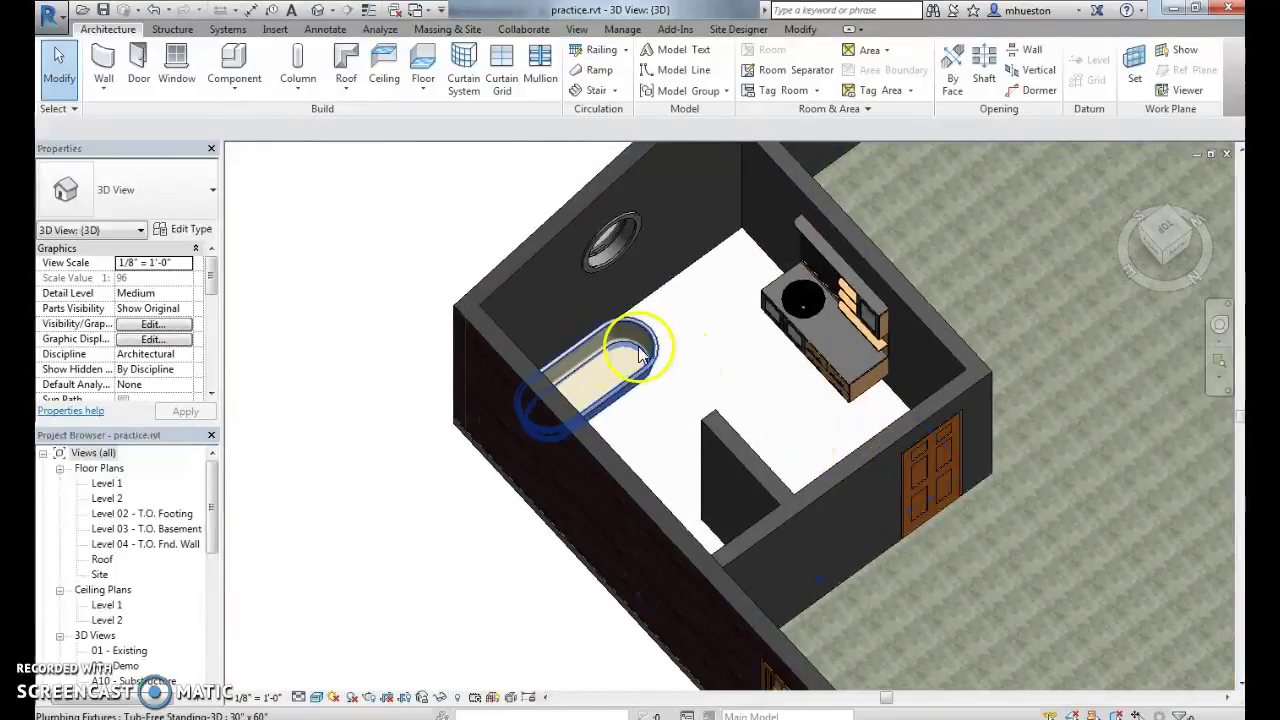
pyautogui.scroll(-3, 742, 400)
pyautogui.moveTo(794, 371); pyautogui.dragTo(580, 420, button='middle')
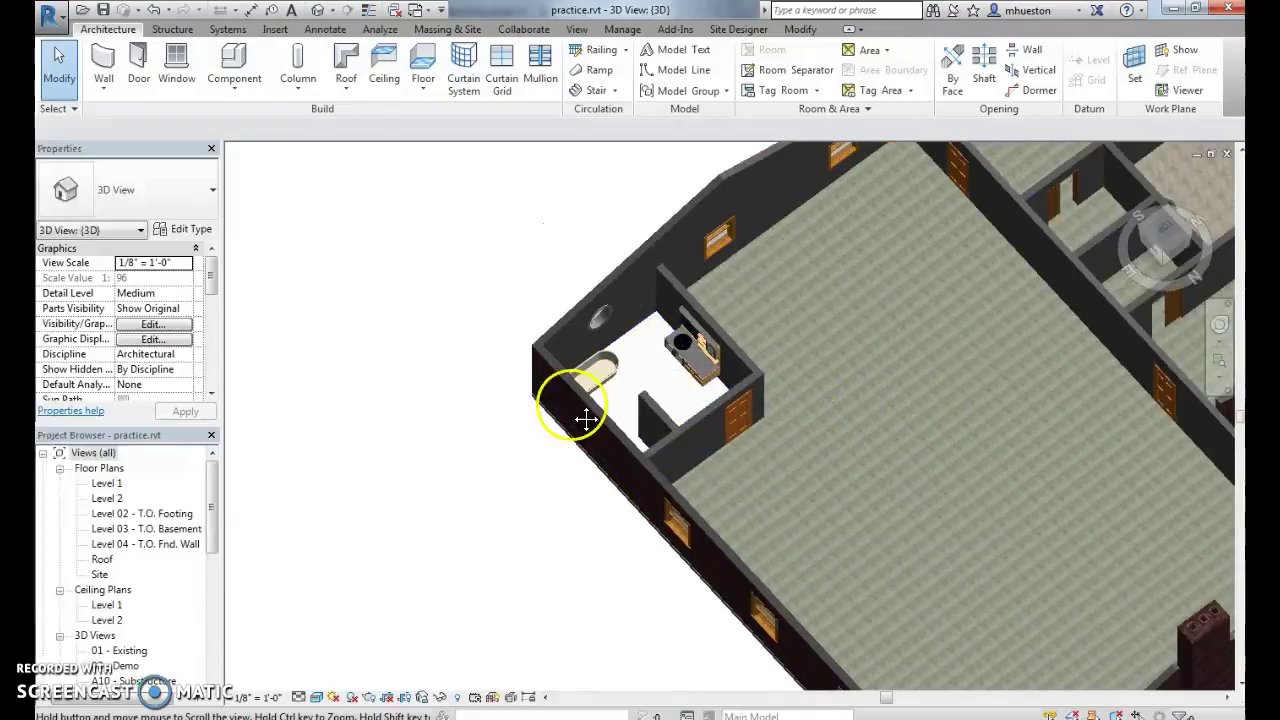
pyautogui.scroll(3, 858, 340)
pyautogui.moveTo(858, 335); pyautogui.dragTo(709, 414, button='middle')
pyautogui.scroll(2, 643, 363)
pyautogui.keyDown('shift'); pyautogui.moveTo(643, 363); pyautogui.dragTo(486, 371, button='middle'); pyautogui.keyUp('shift')
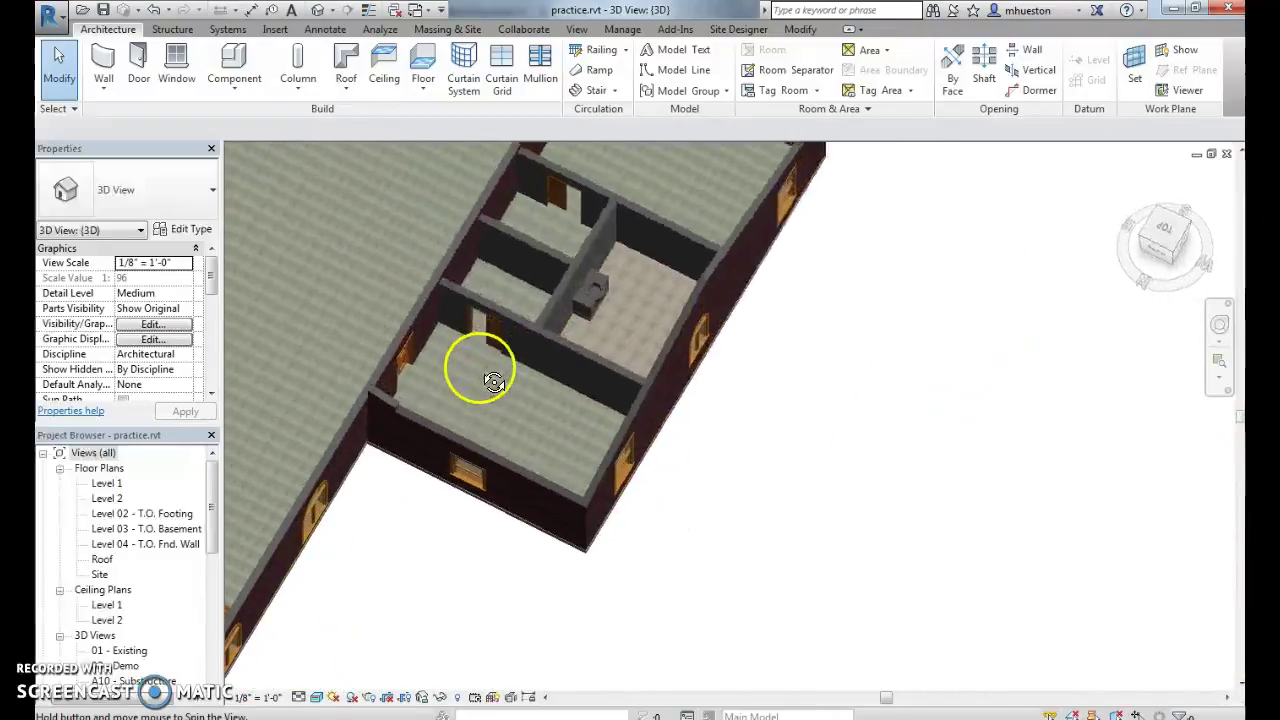
pyautogui.scroll(2, 580, 297)
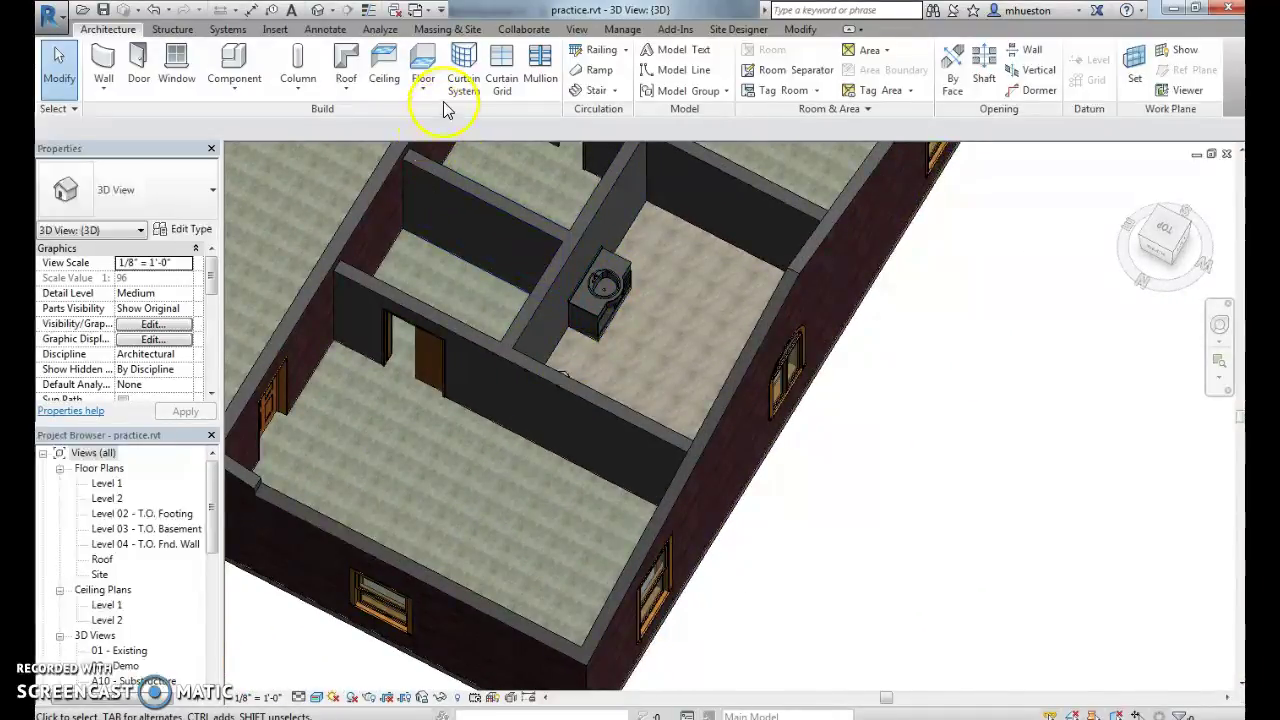
pyautogui.click(274, 29)
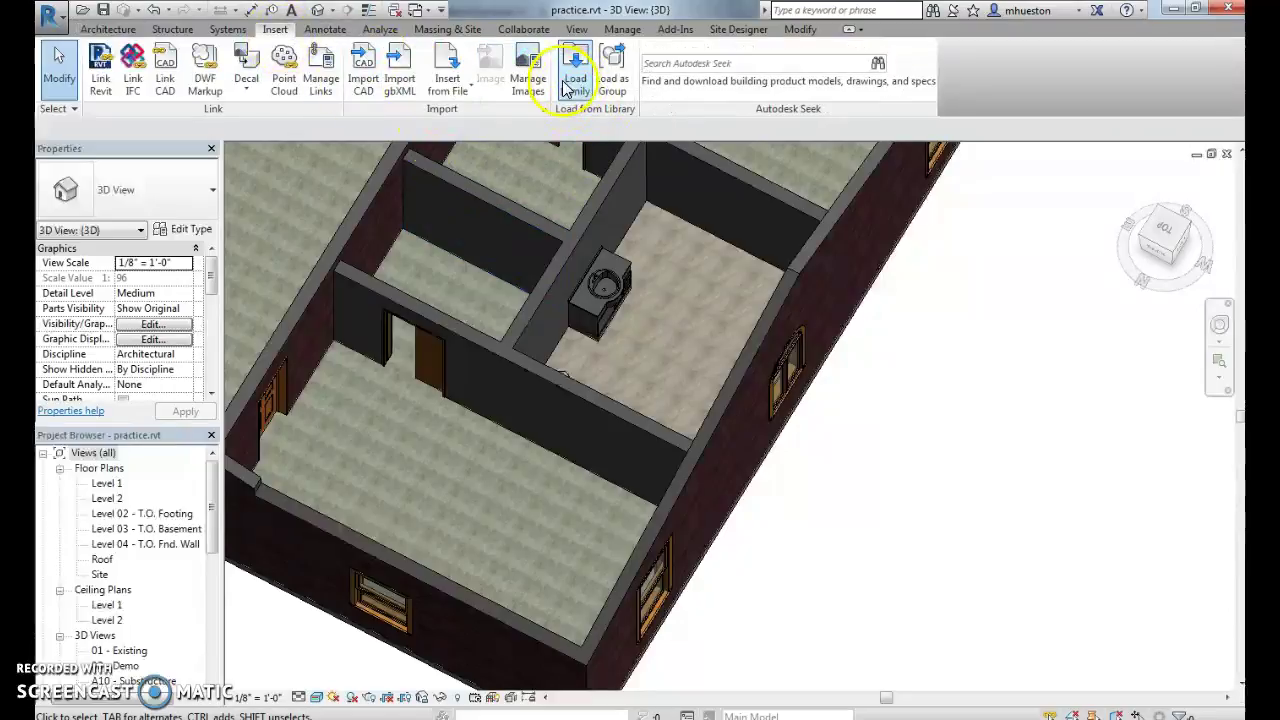
pyautogui.click(124, 30)
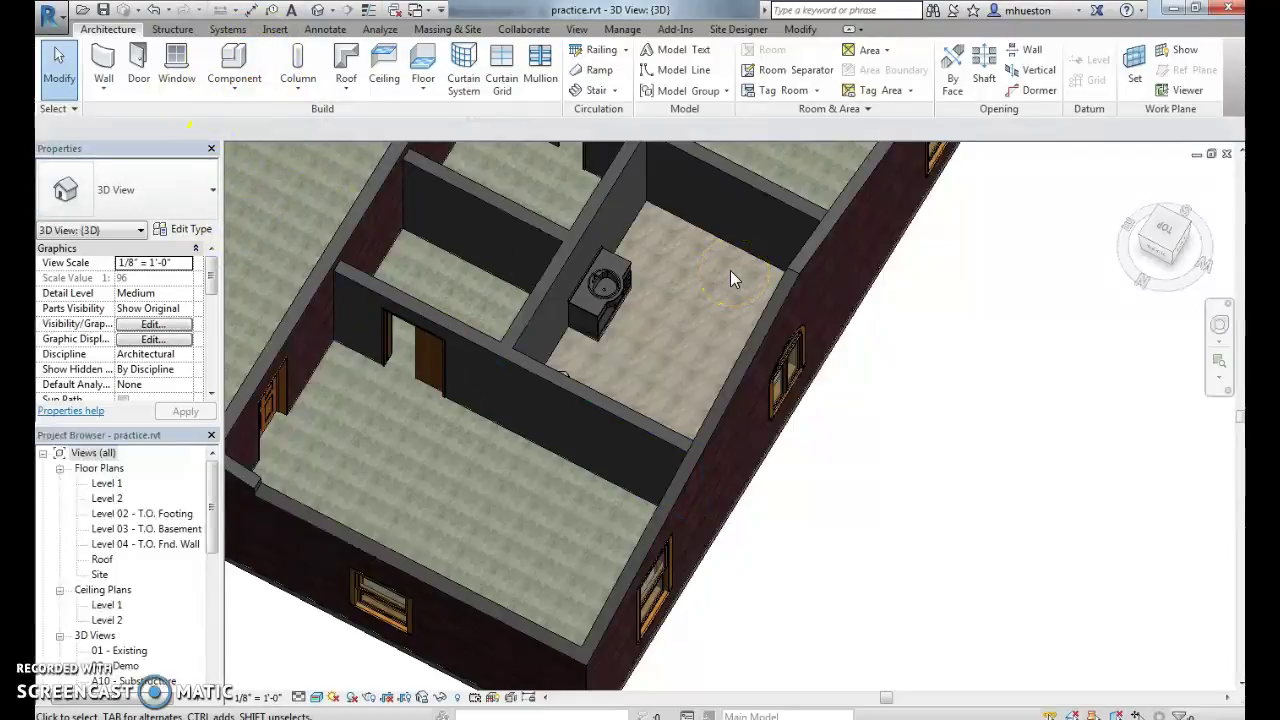
pyautogui.keyDown('shift'); pyautogui.moveTo(677, 320); pyautogui.dragTo(723, 371, button='middle'); pyautogui.keyUp('shift')
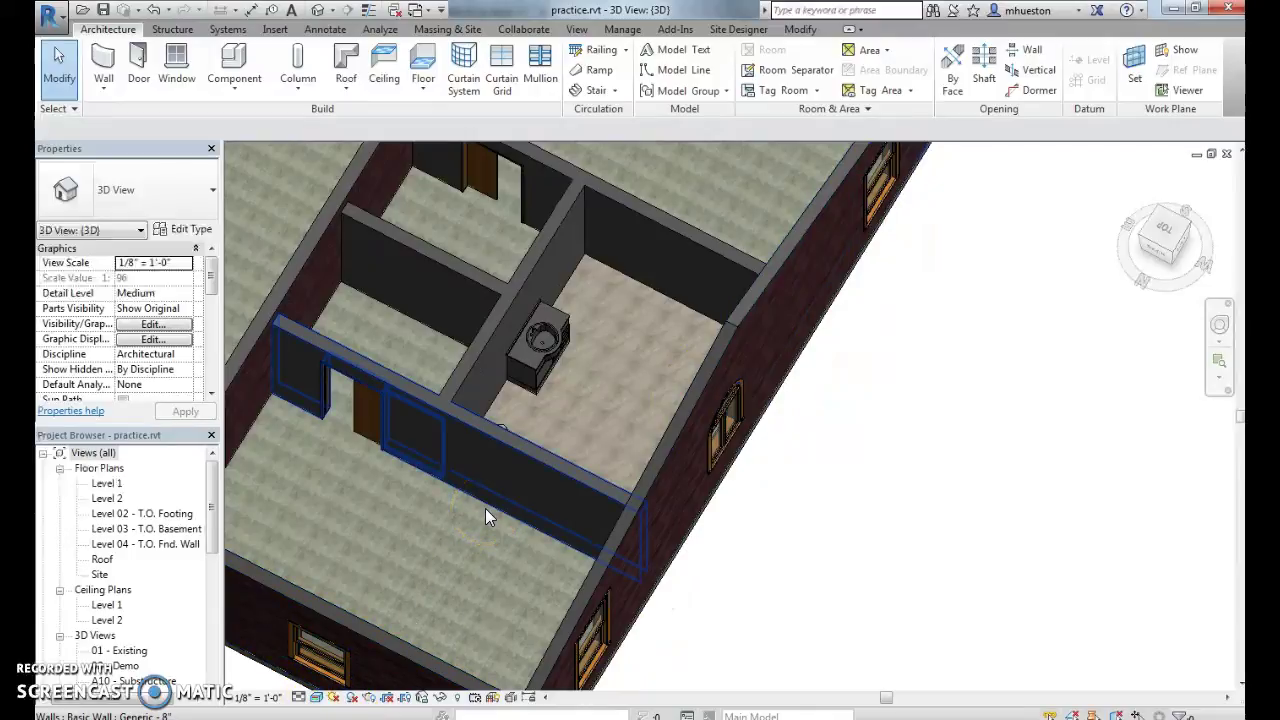
pyautogui.keyDown('shift'); pyautogui.moveTo(584, 401); pyautogui.dragTo(641, 280, button='middle'); pyautogui.keyUp('shift')
pyautogui.keyDown('shift'); pyautogui.moveTo(715, 318); pyautogui.dragTo(675, 370, button='middle'); pyautogui.keyUp('shift')
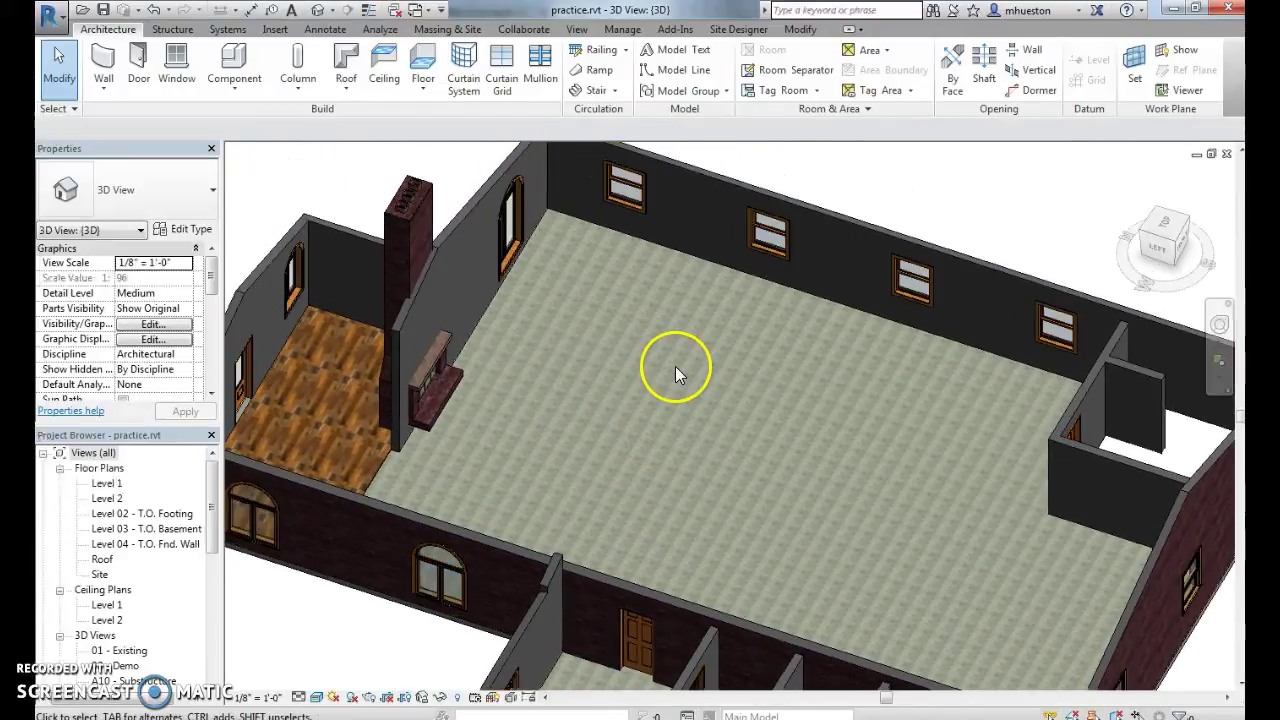
pyautogui.keyDown('shift'); pyautogui.moveTo(931, 389); pyautogui.dragTo(783, 352, button='middle'); pyautogui.keyUp('shift')
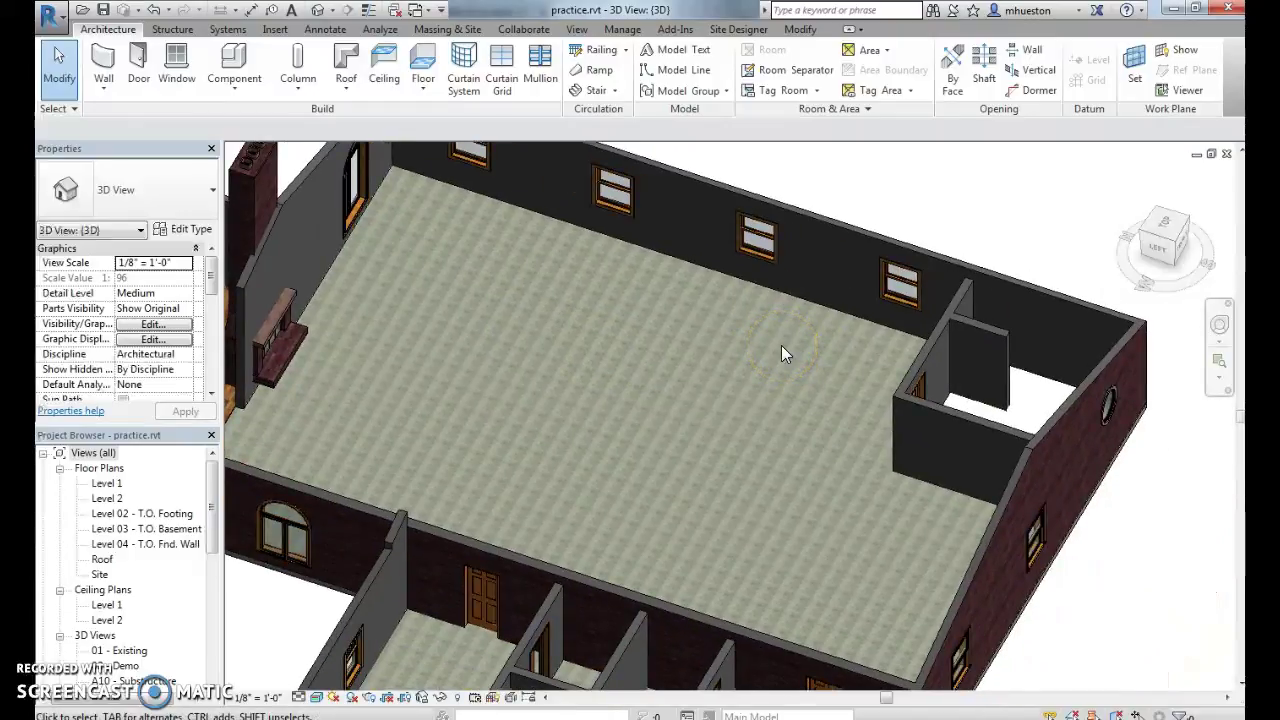